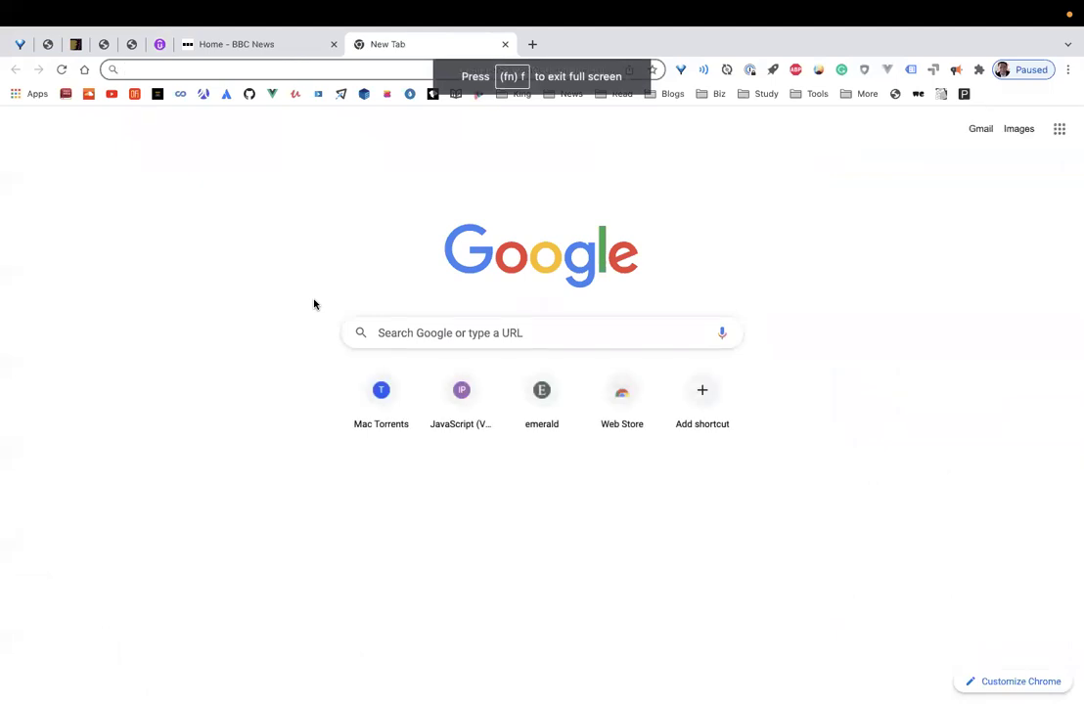
Search Google for 'quickbooks online' and go from the official site to the sign-in page
type("qui")
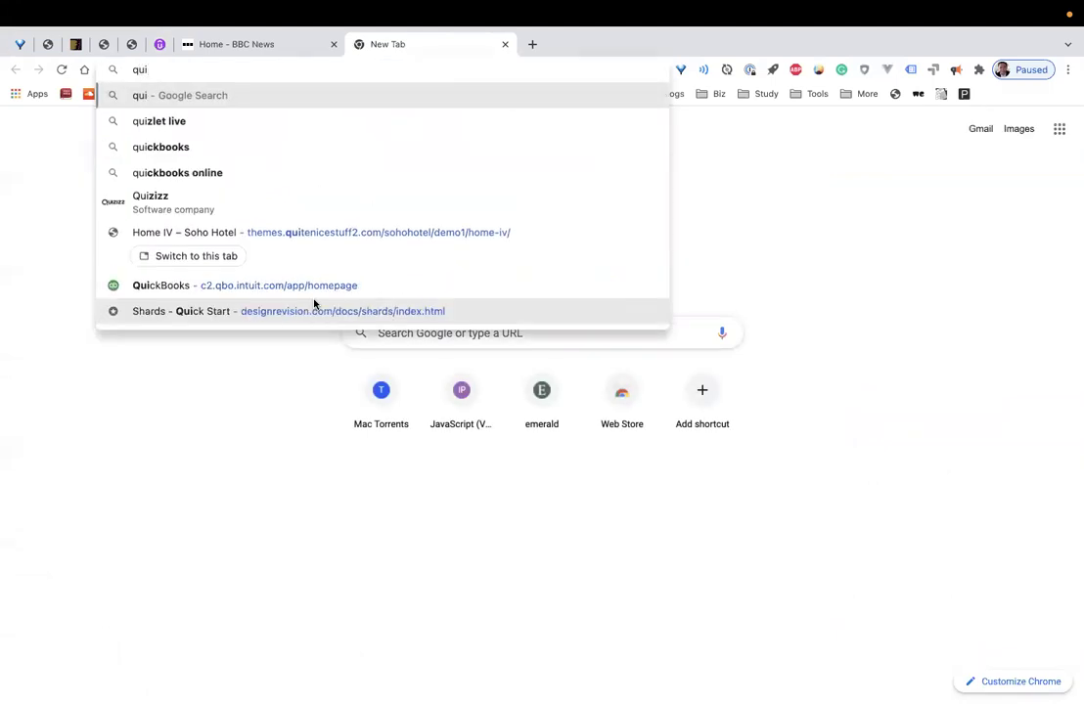
key("Down")
key("Down")
key("Down")
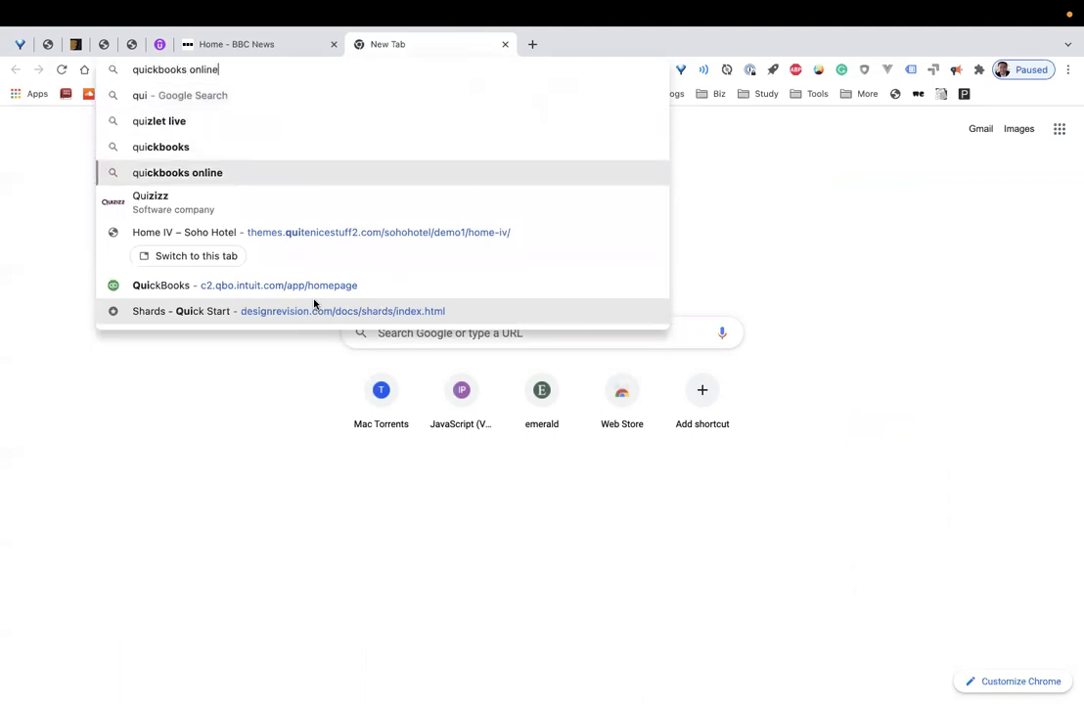
key("Return")
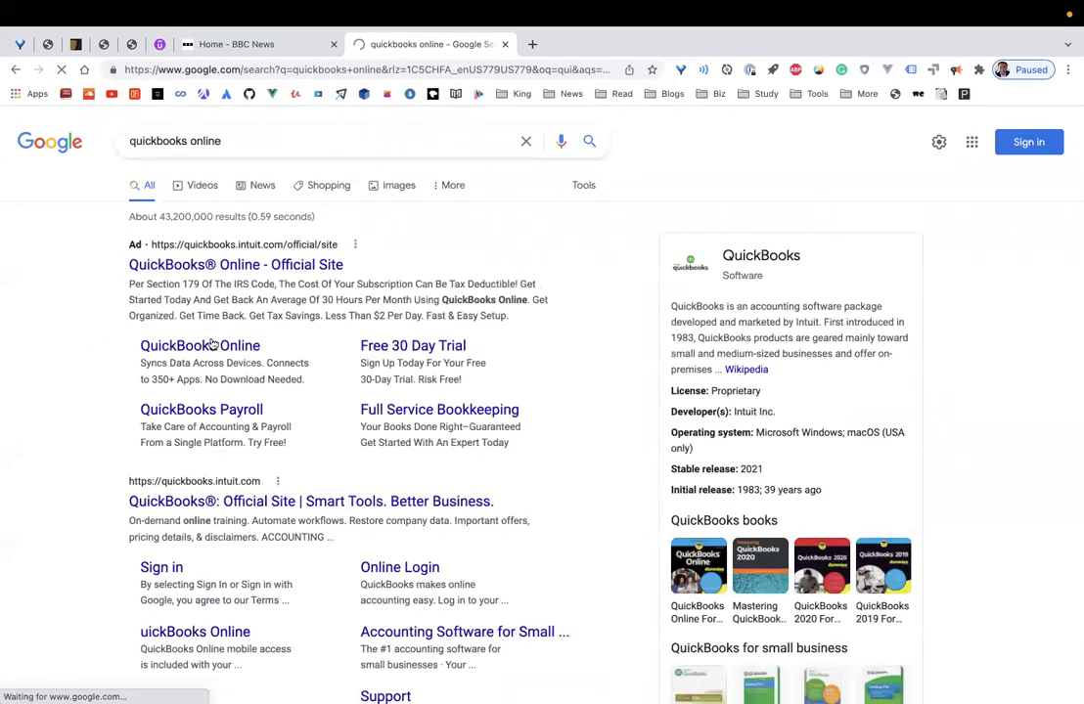
left_click(245, 268)
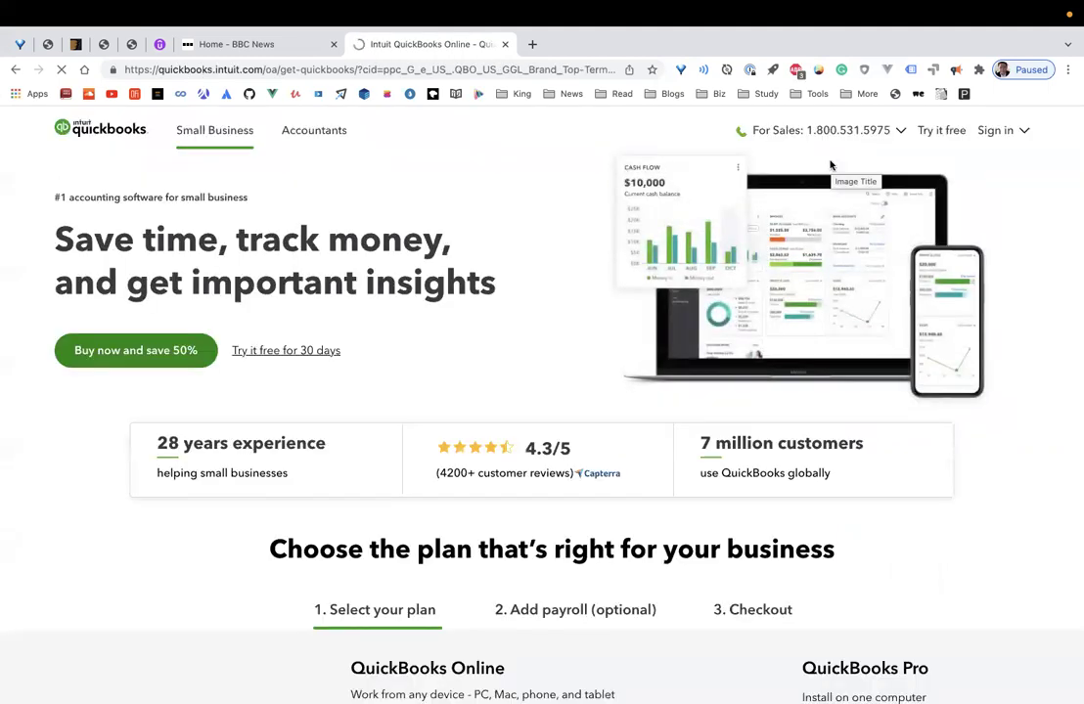
left_click(998, 135)
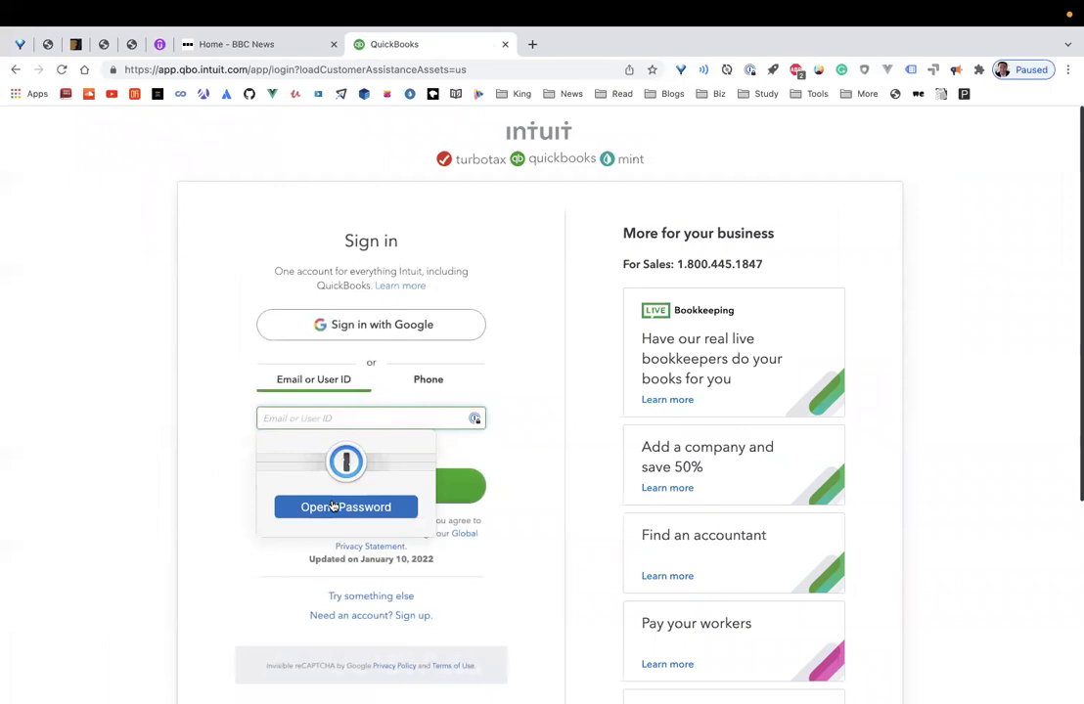
Fill in the saved account e-mail from 1Password and submit it
left_click(334, 507)
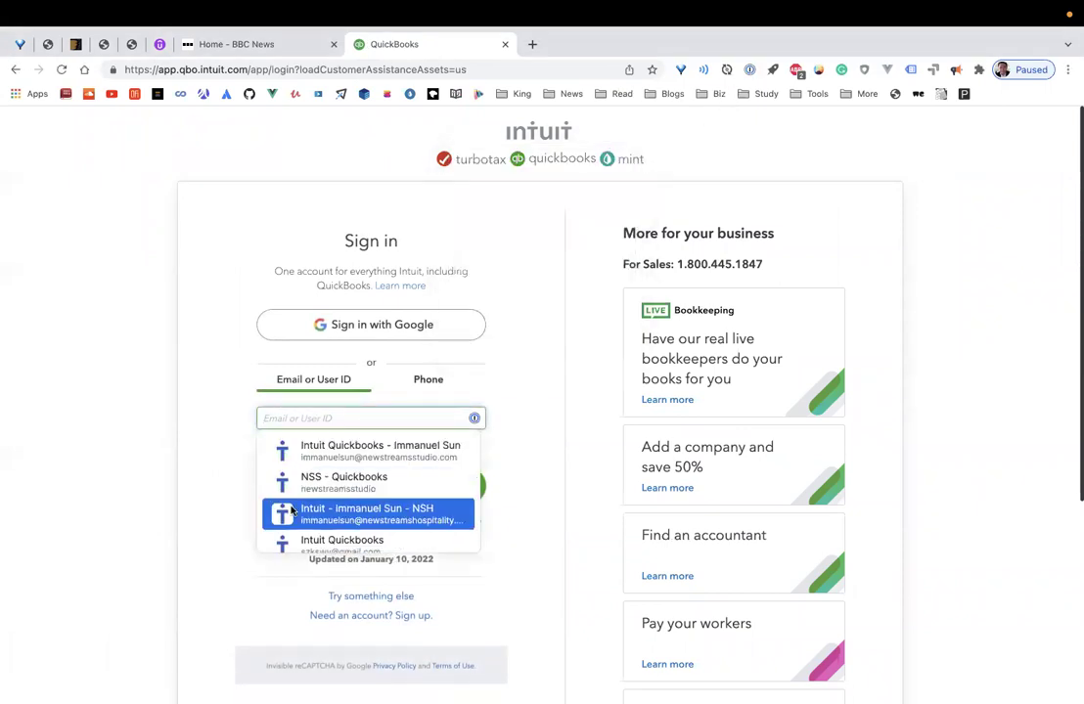
scroll(371, 504, "down", 1)
left_click(387, 438)
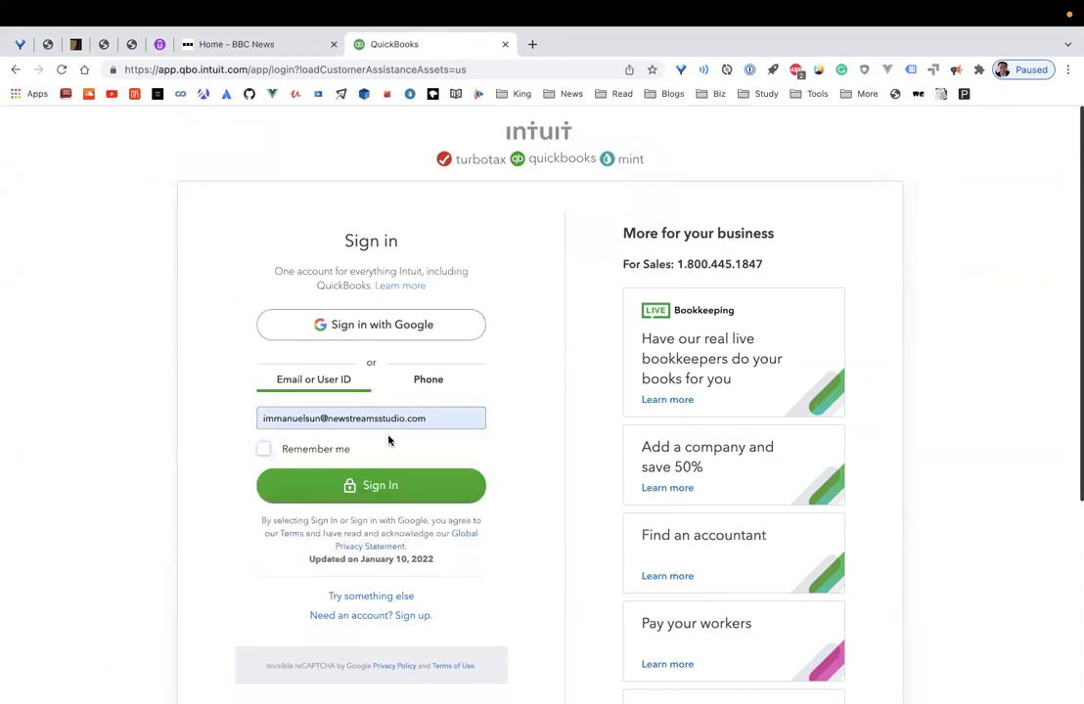
left_click(389, 487)
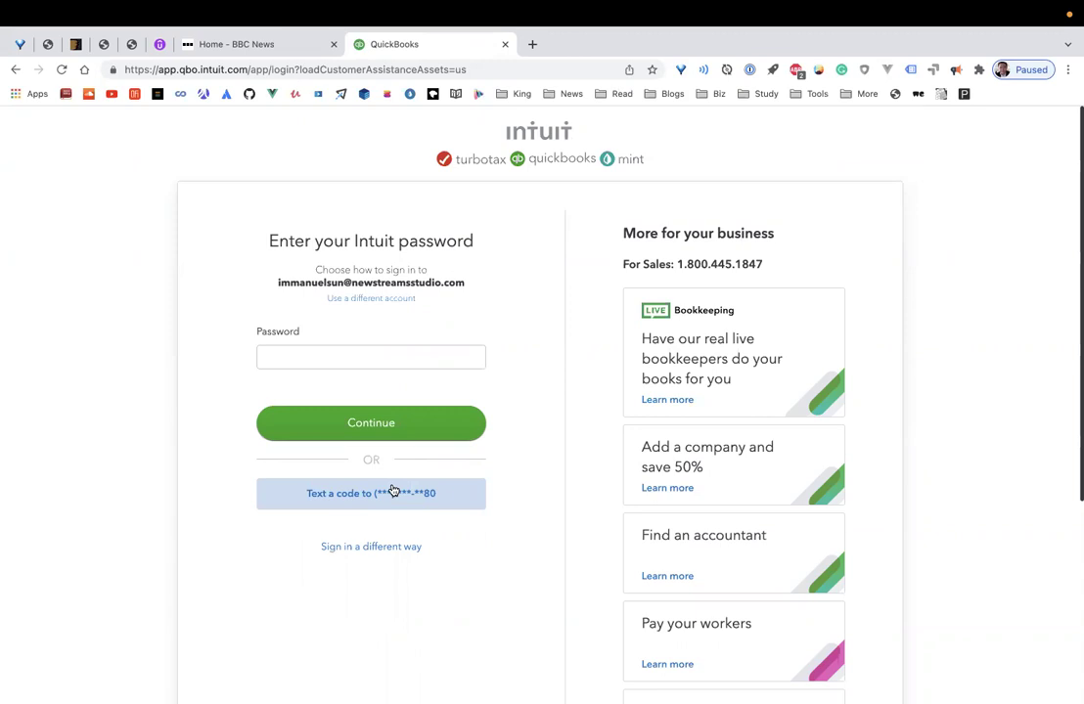
Request a text verification code and enter the code received
left_click(341, 358)
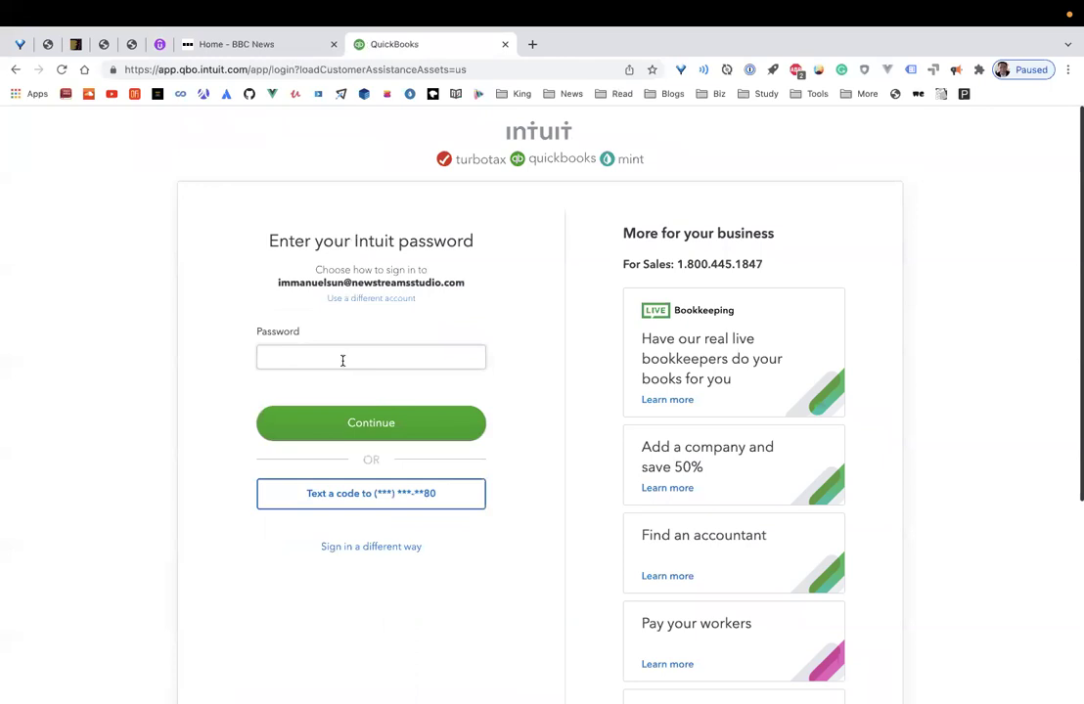
left_click(360, 495)
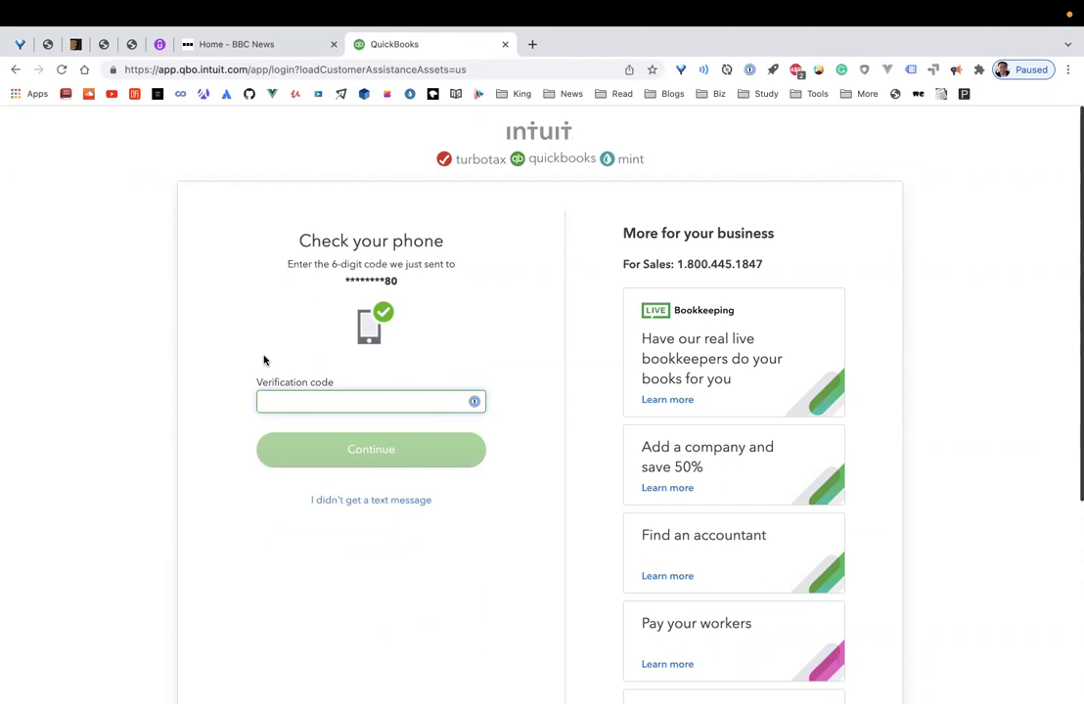
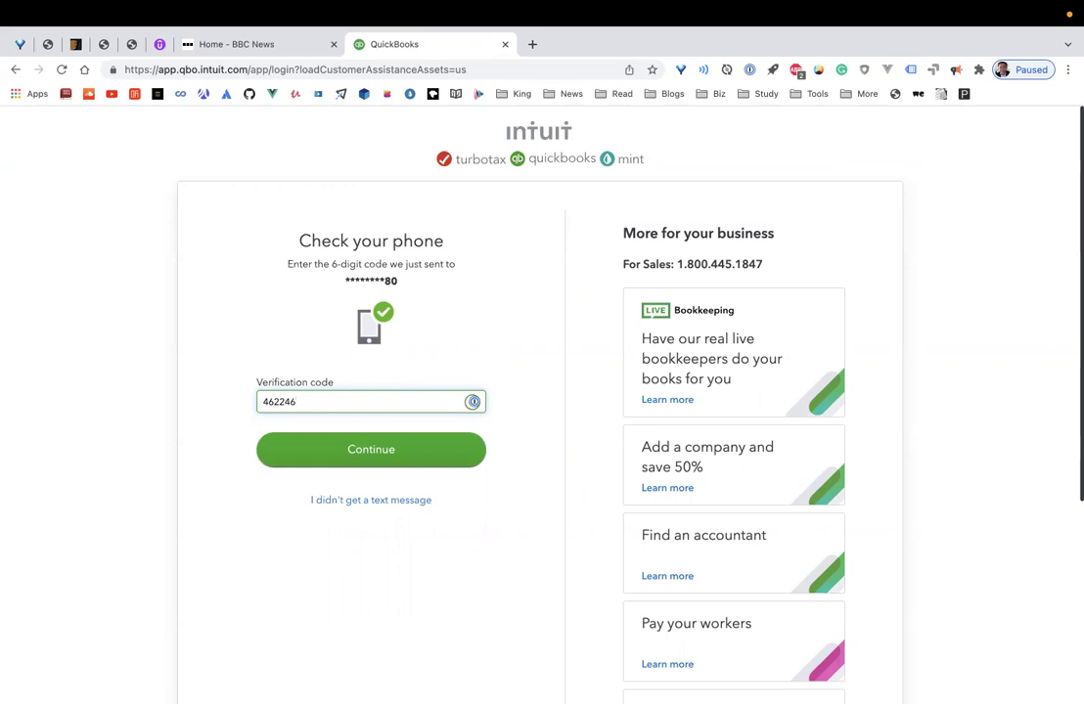
left_click(339, 464)
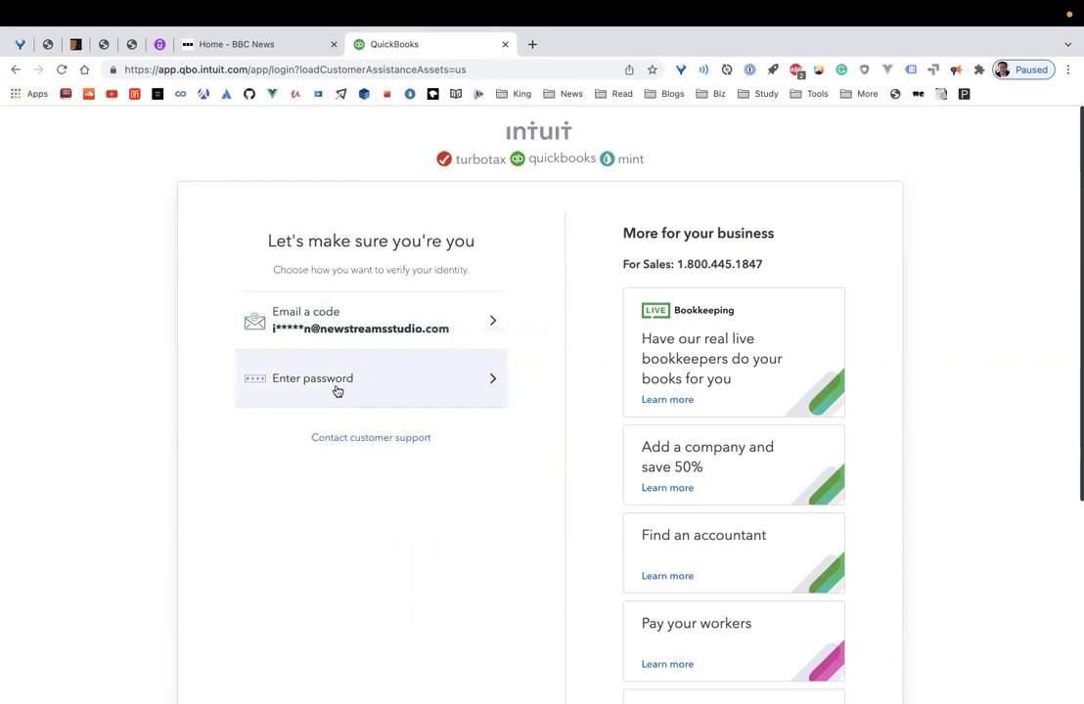
Switch to password verification and submit the saved account password to finish signing in
scroll(533, 299, "down", 5)
scroll(532, 299, "up", 3)
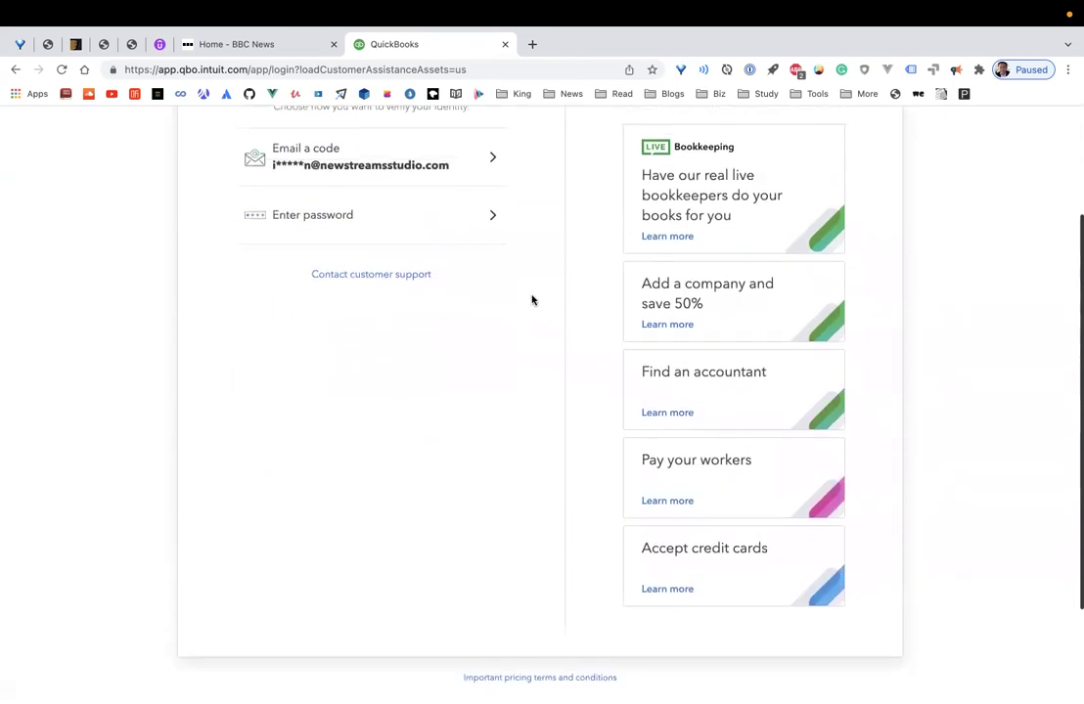
left_click(401, 224)
left_click(394, 199)
key("Down")
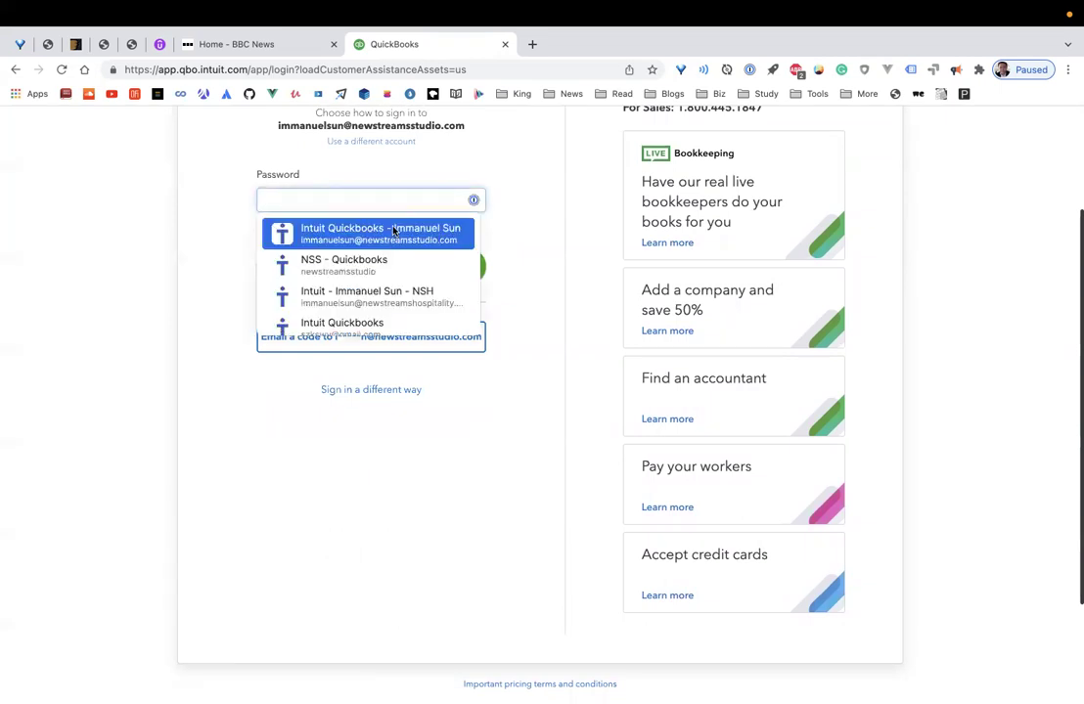
left_click(392, 231)
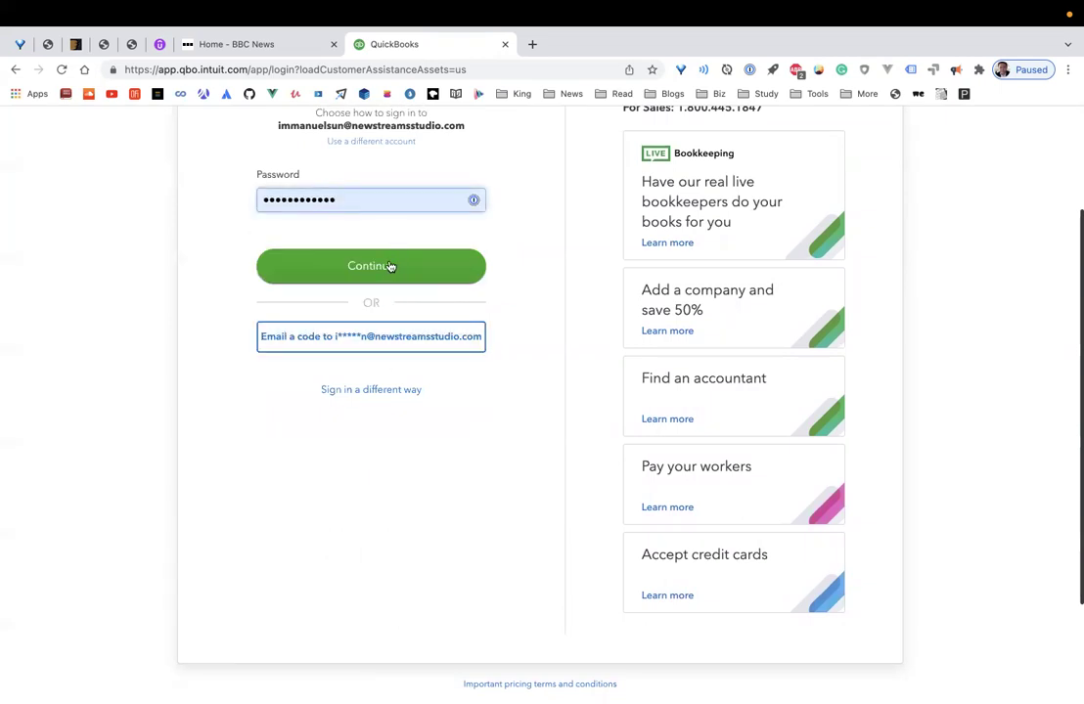
left_click(391, 274)
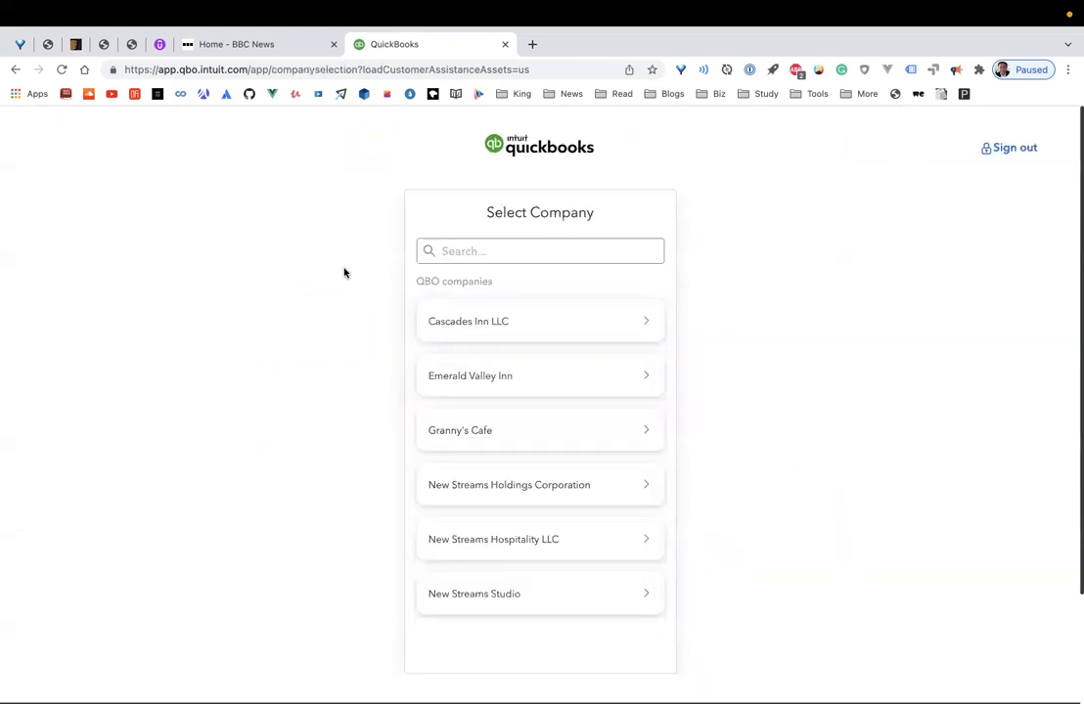
Open New Streams Studio, browse its 98-account chart of accounts, then go to Reports
left_click(508, 589)
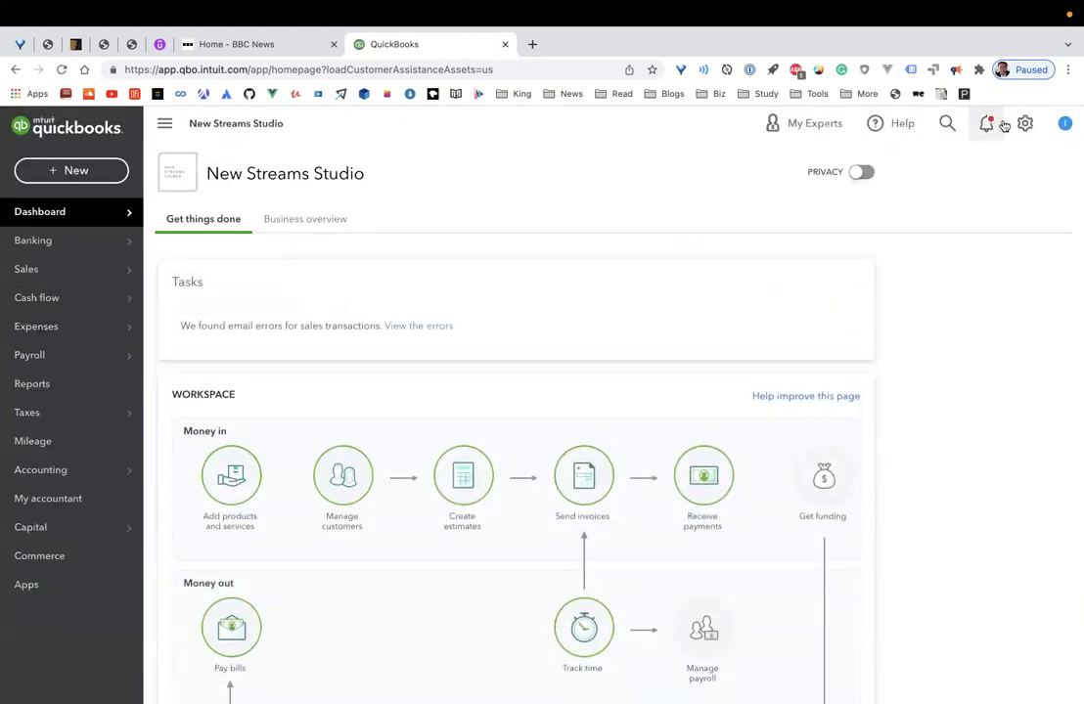
left_click(1024, 123)
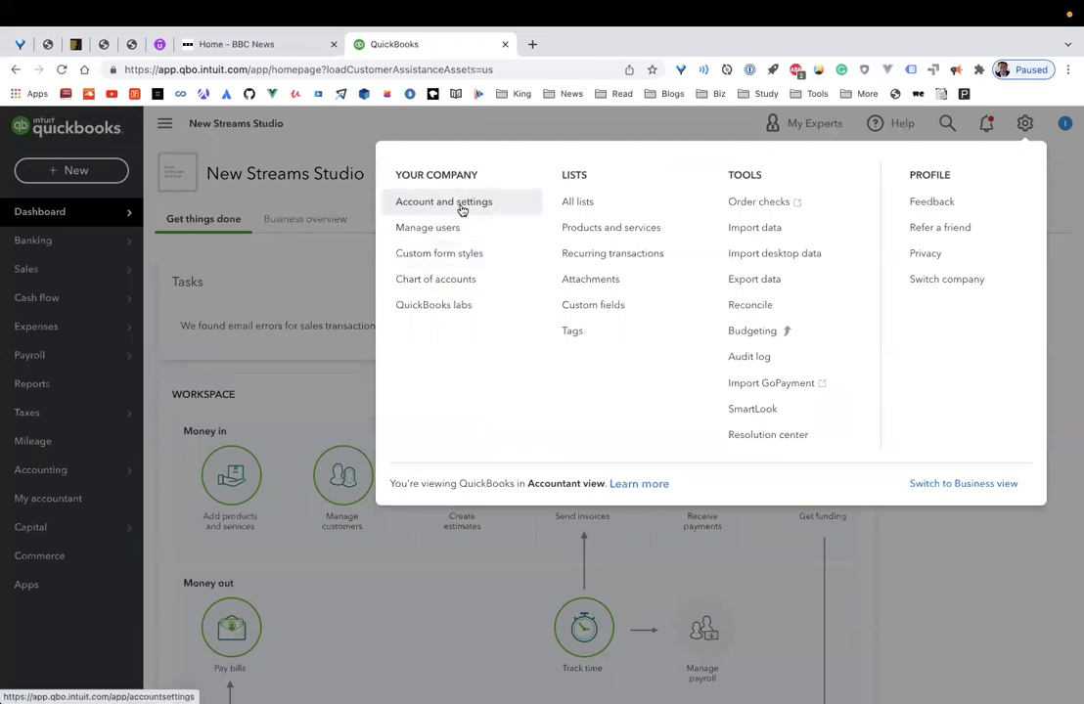
left_click(445, 283)
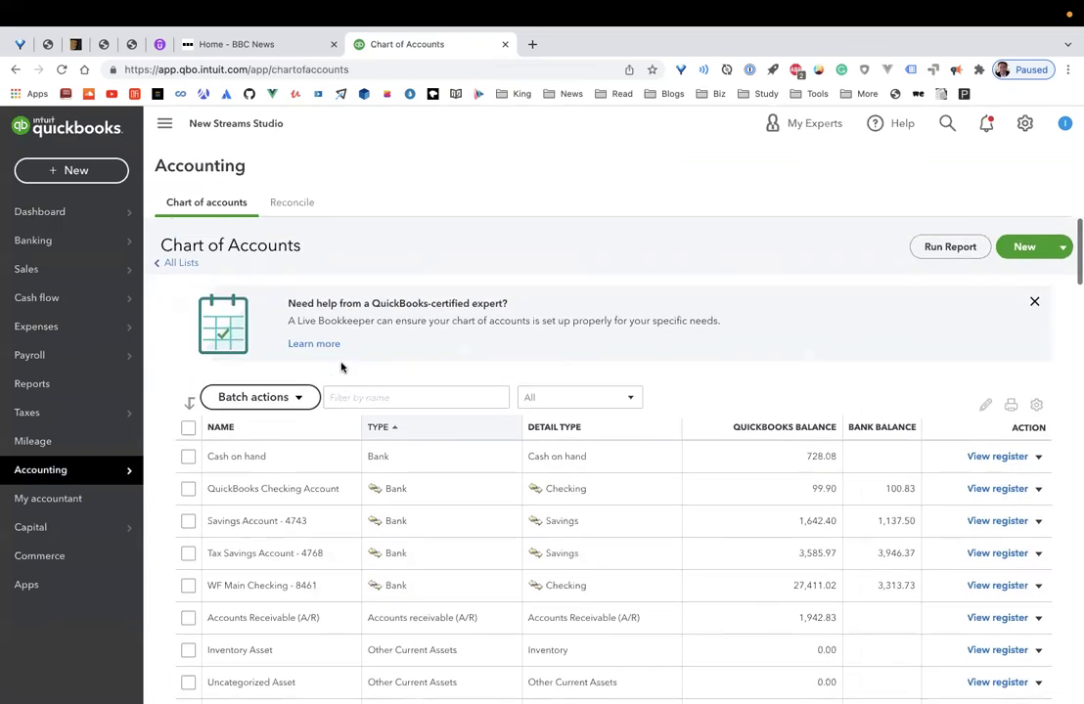
scroll(342, 367, "down", 3)
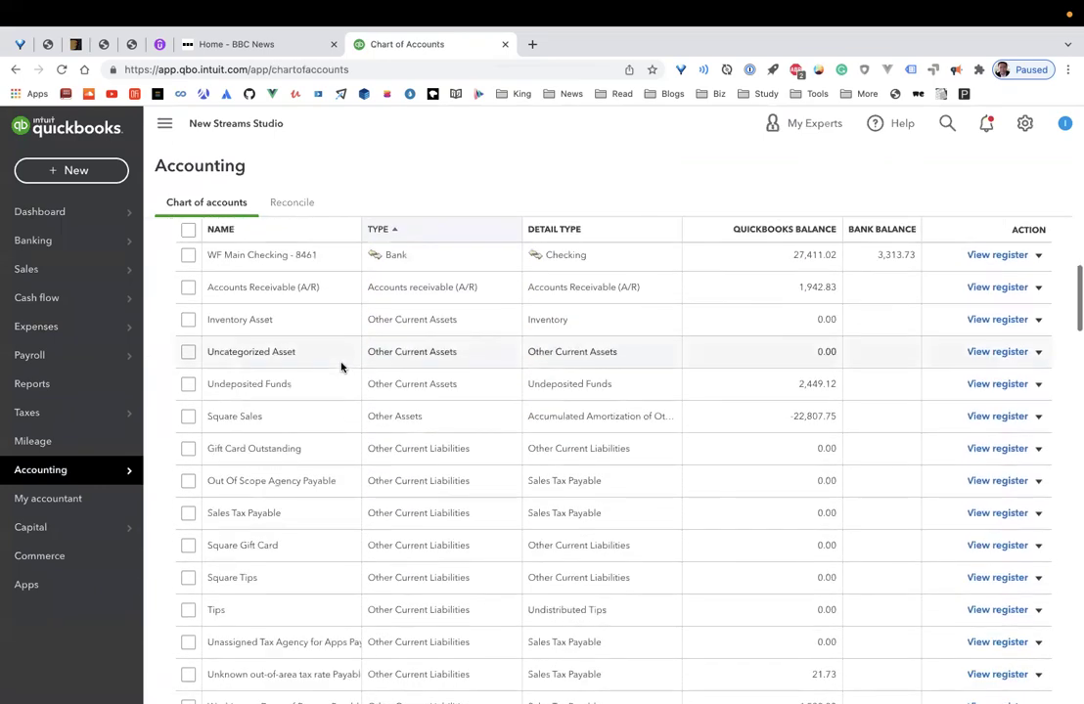
scroll(341, 367, "up", 3)
scroll(341, 367, "down", 1)
scroll(341, 367, "down", 20)
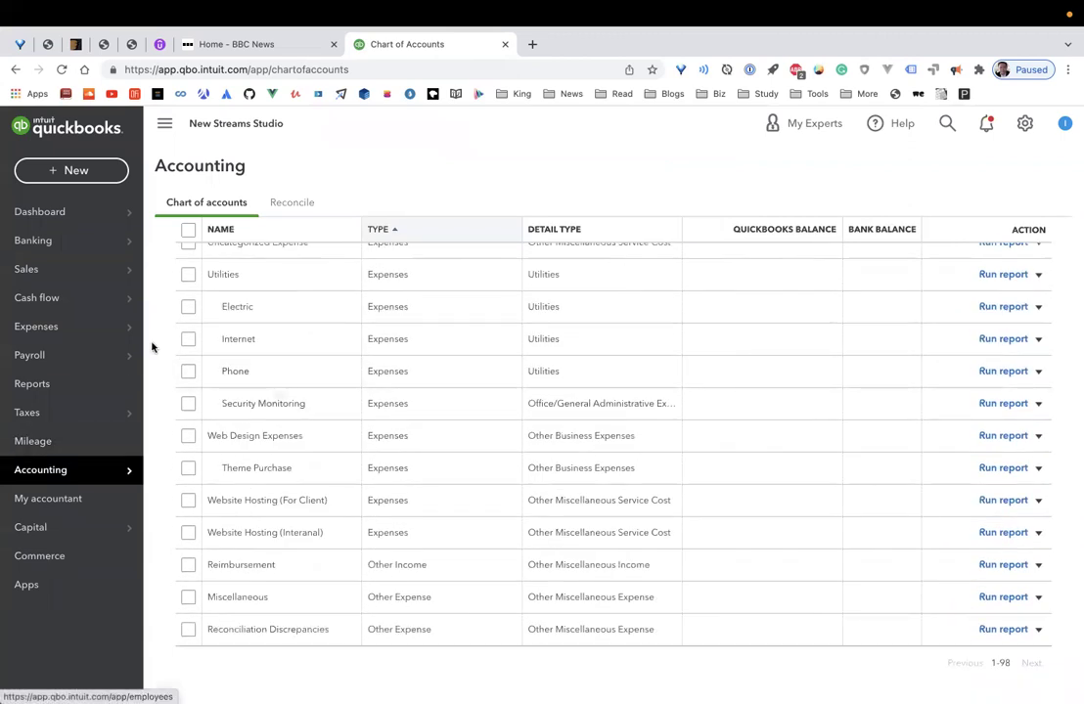
left_click(37, 385)
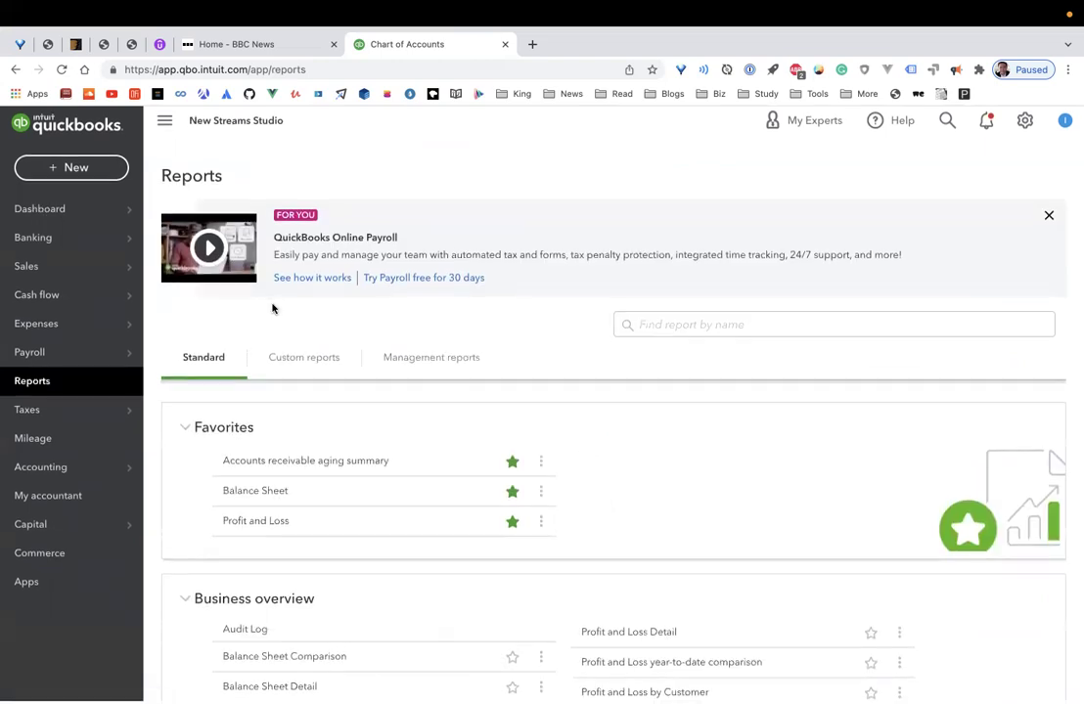
left_click(266, 499)
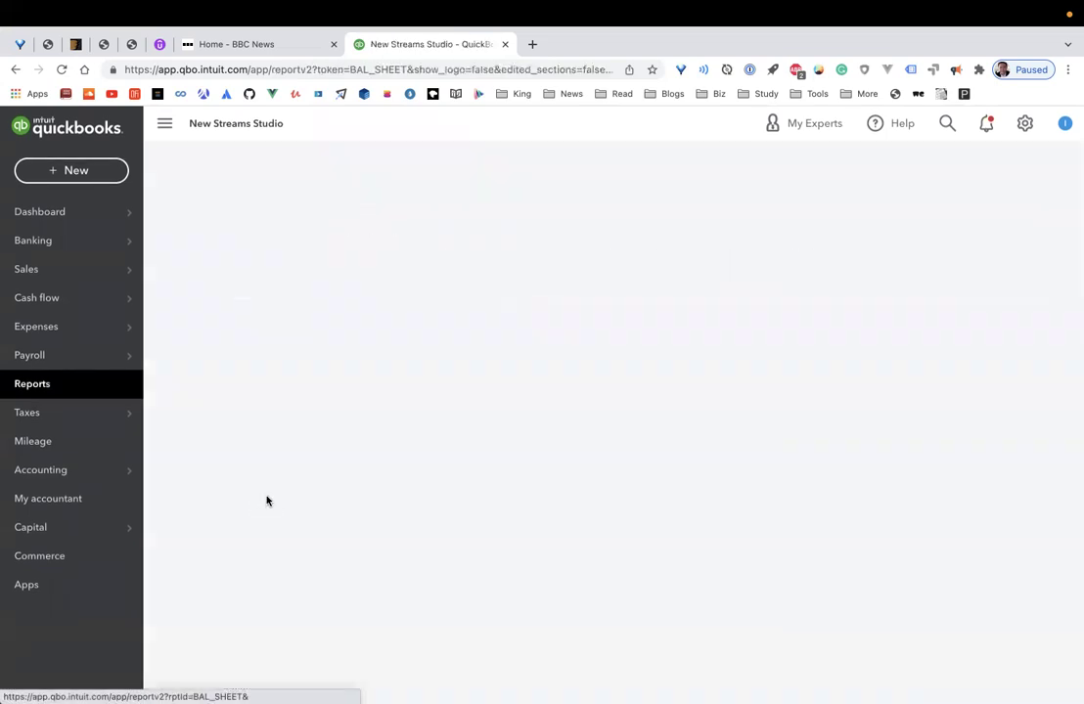
scroll(266, 501, "down", 5)
scroll(266, 501, "down", 10)
scroll(266, 501, "up", 8)
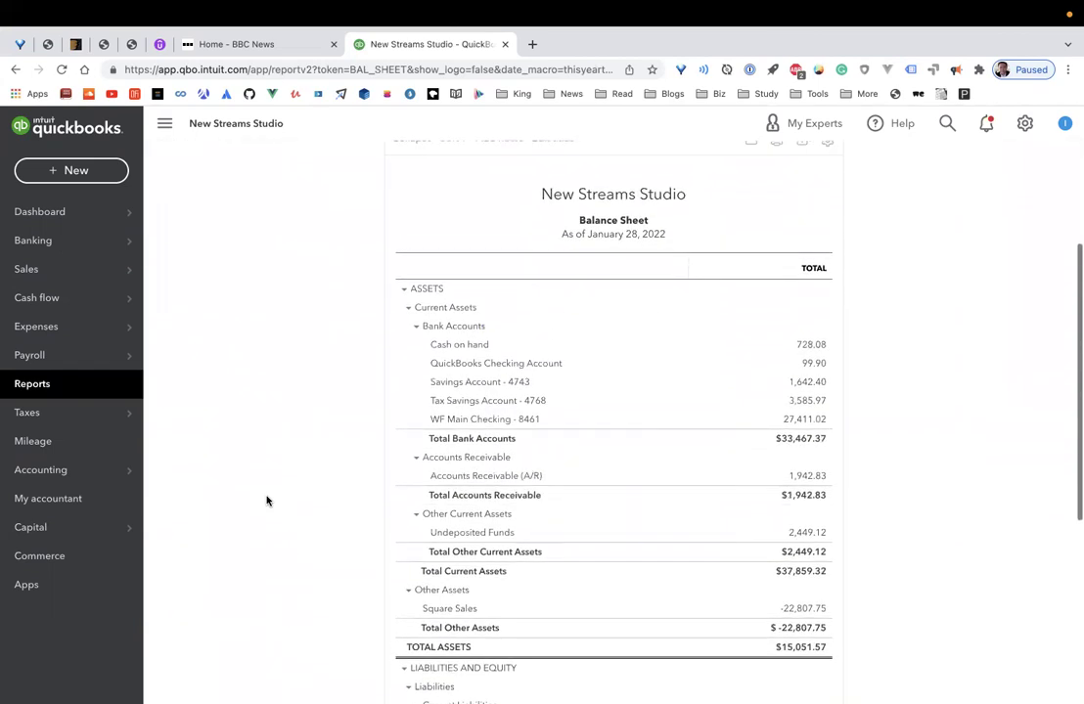
scroll(266, 501, "down", 1)
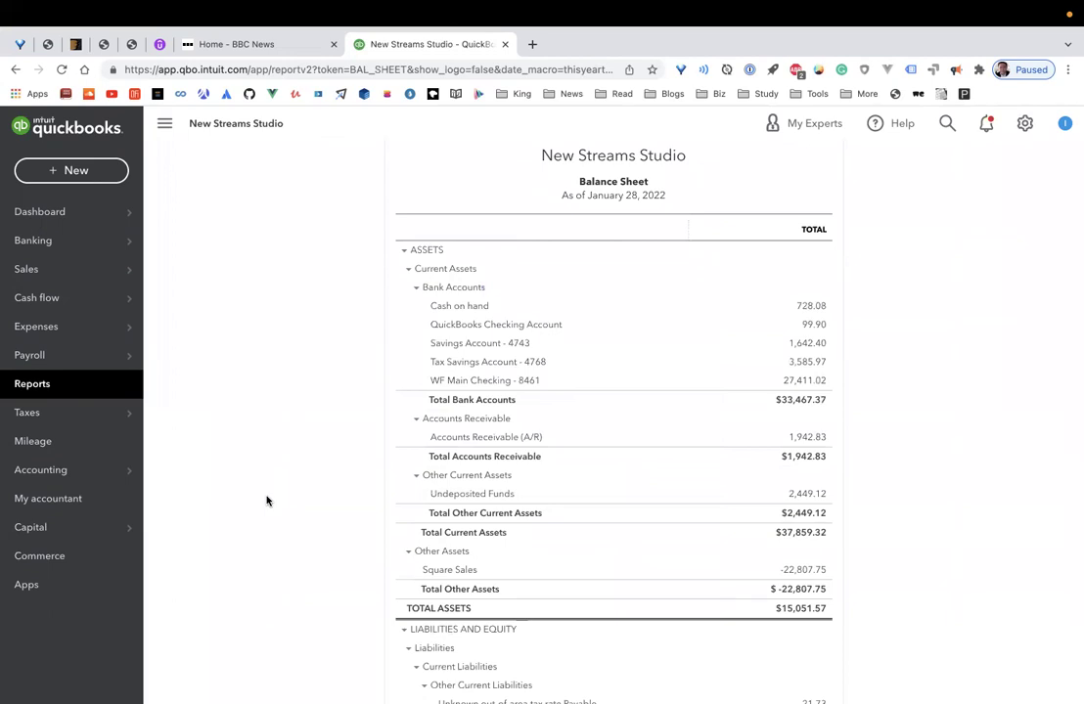
scroll(266, 500, "down", 3)
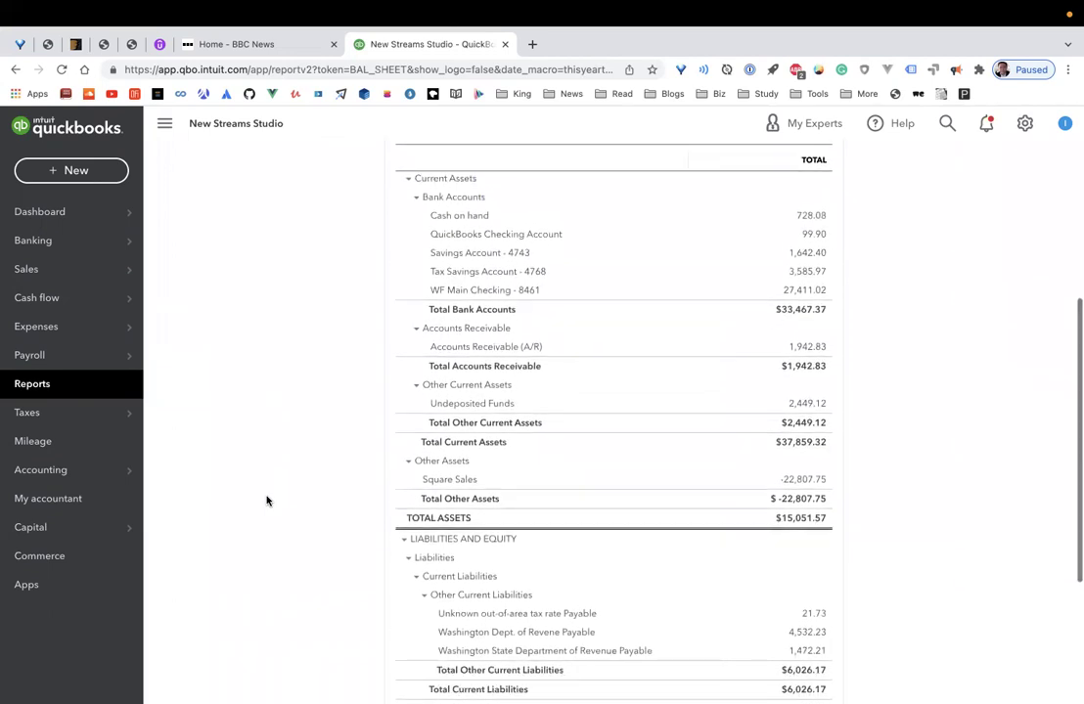
scroll(266, 501, "up", 8)
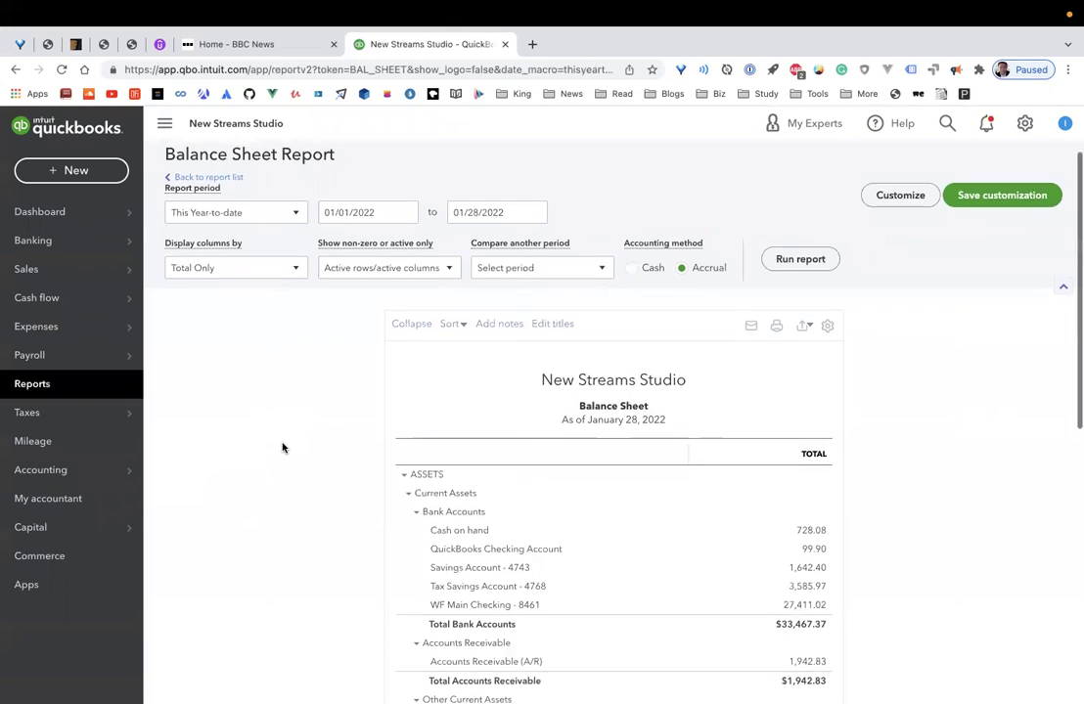
scroll(282, 448, "down", 3)
scroll(282, 448, "down", 1)
scroll(283, 424, "down", 1)
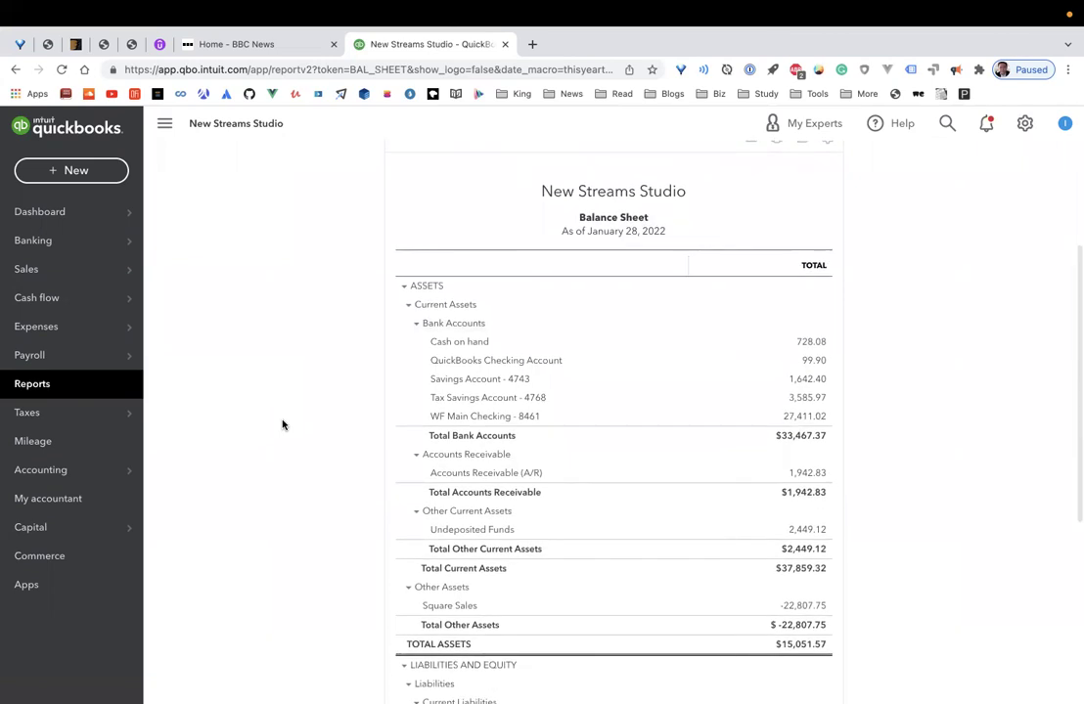
scroll(281, 423, "down", 1)
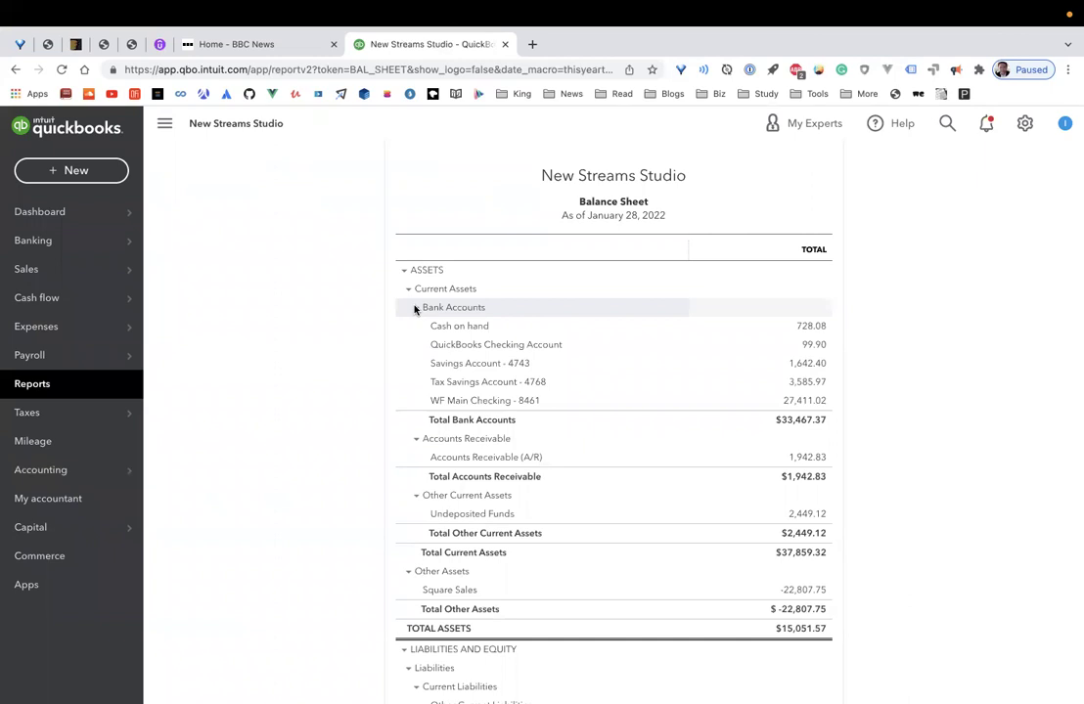
scroll(477, 325, "down", 3)
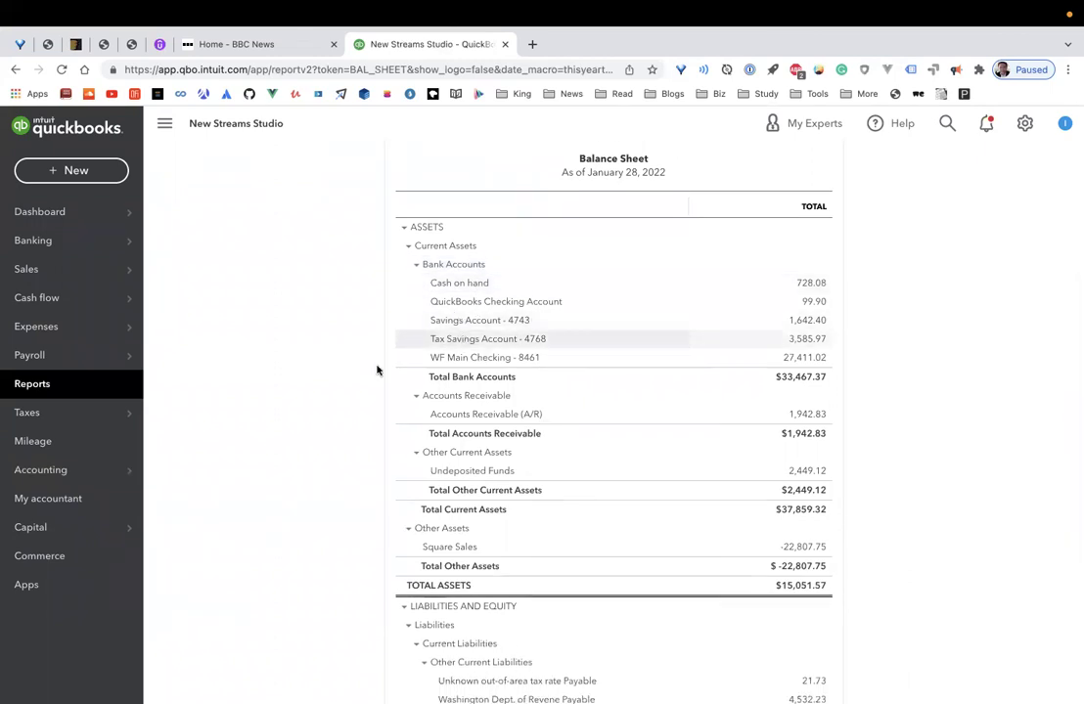
scroll(285, 407, "down", 5)
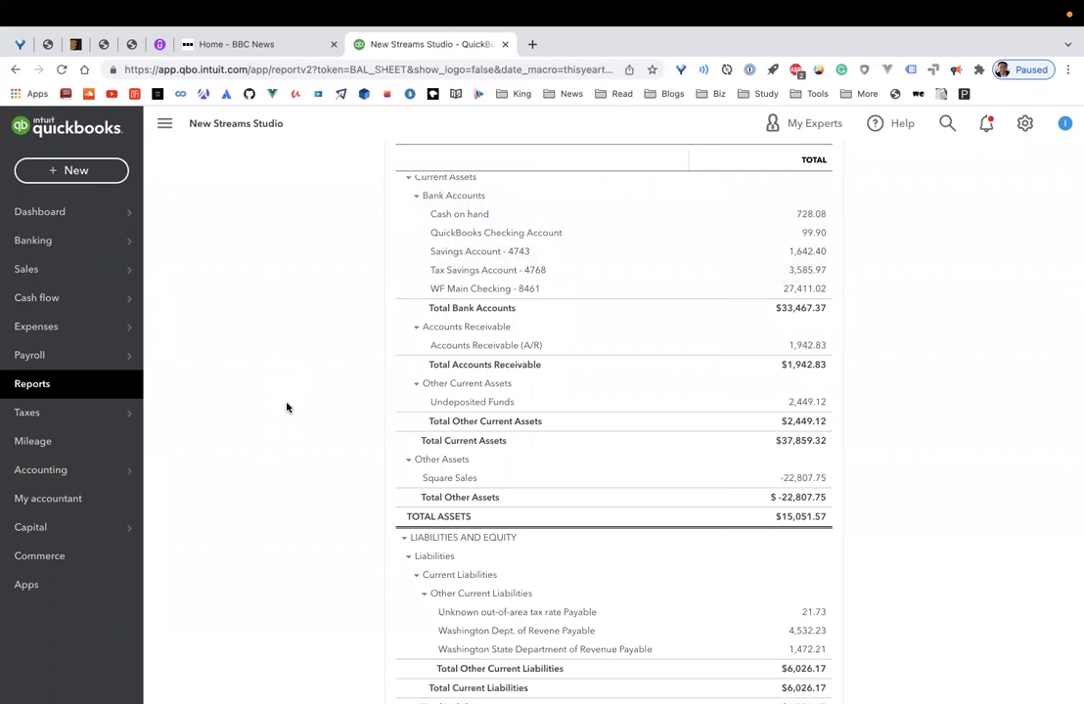
left_click(415, 327)
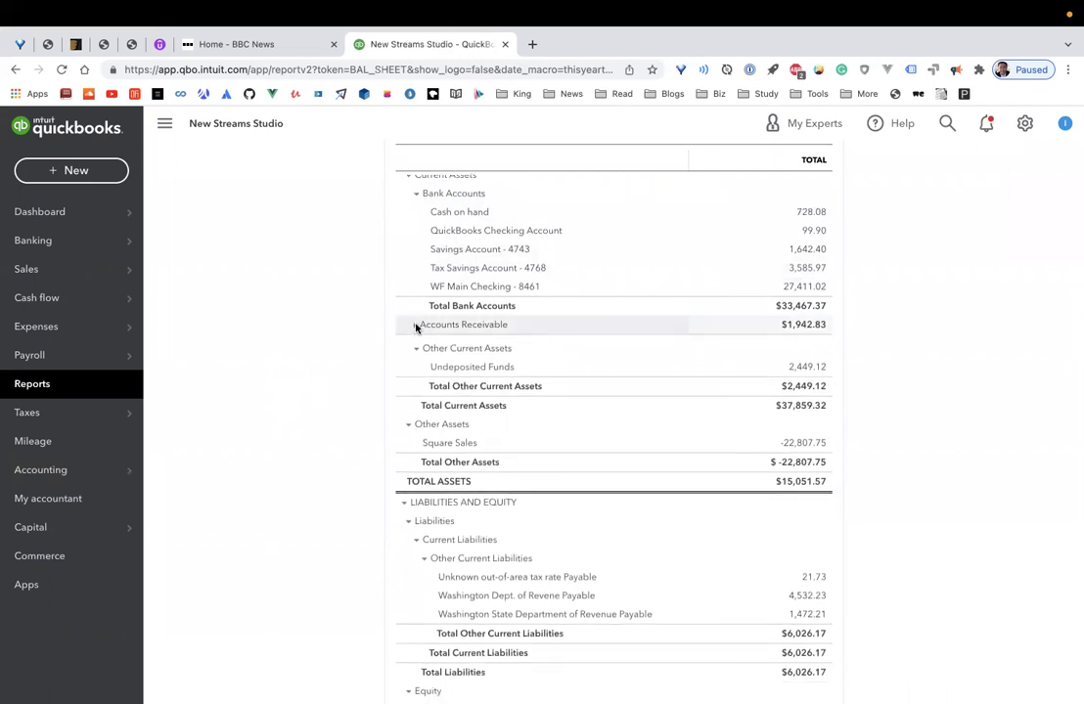
left_click(416, 327)
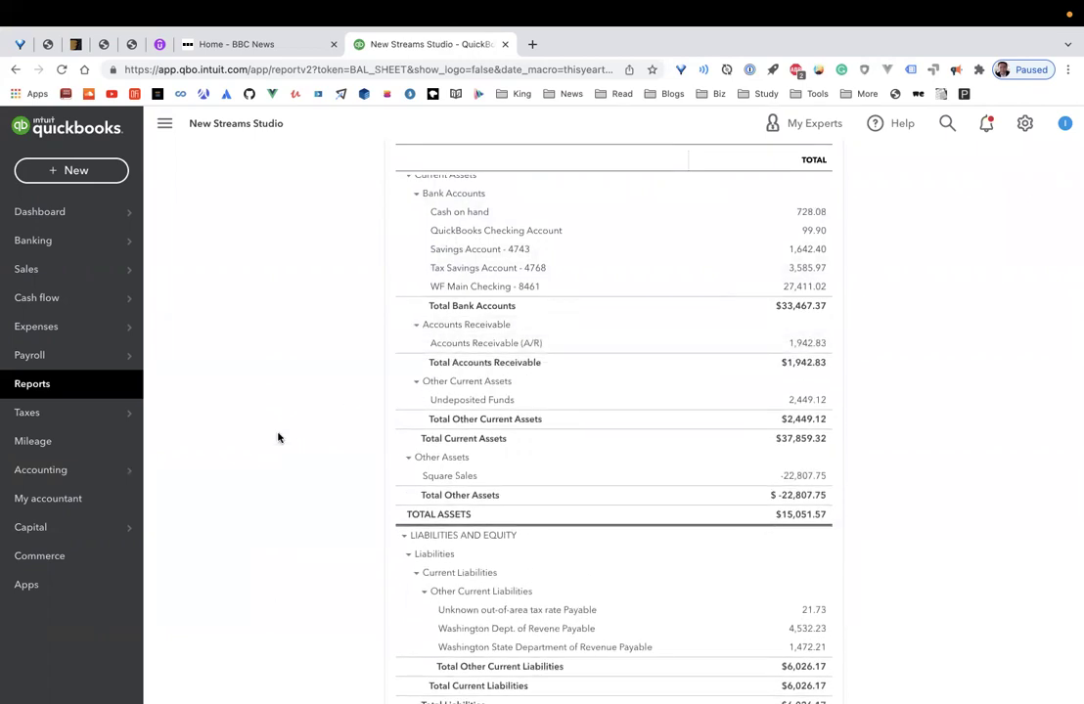
scroll(278, 438, "down", 1)
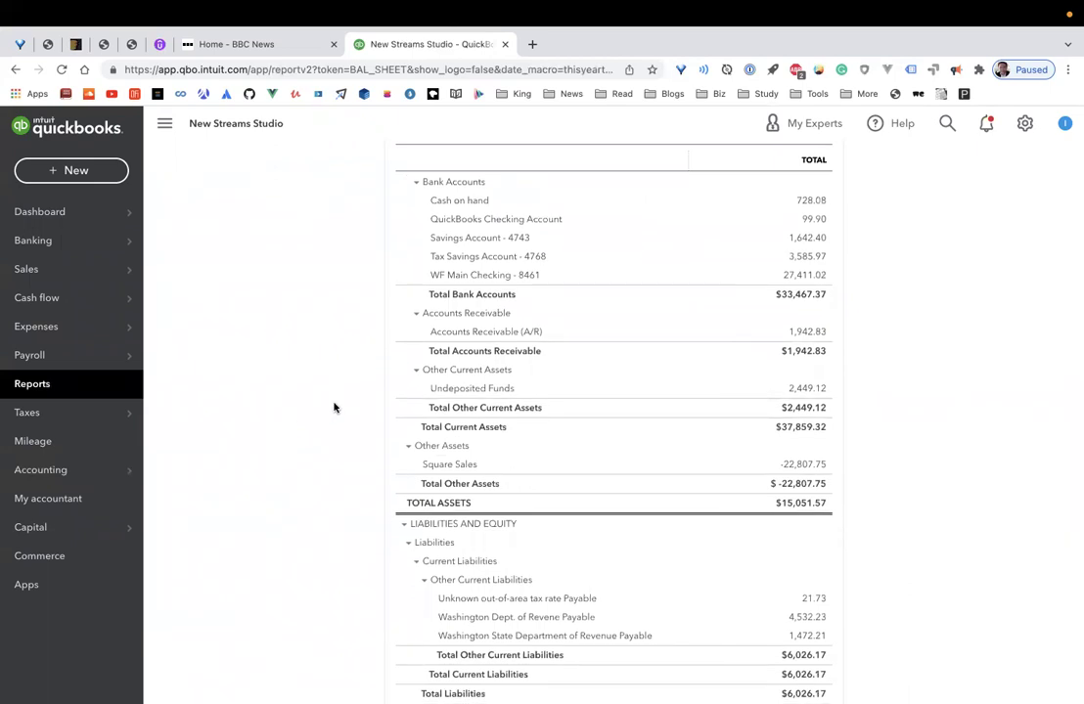
scroll(424, 477, "down", 3)
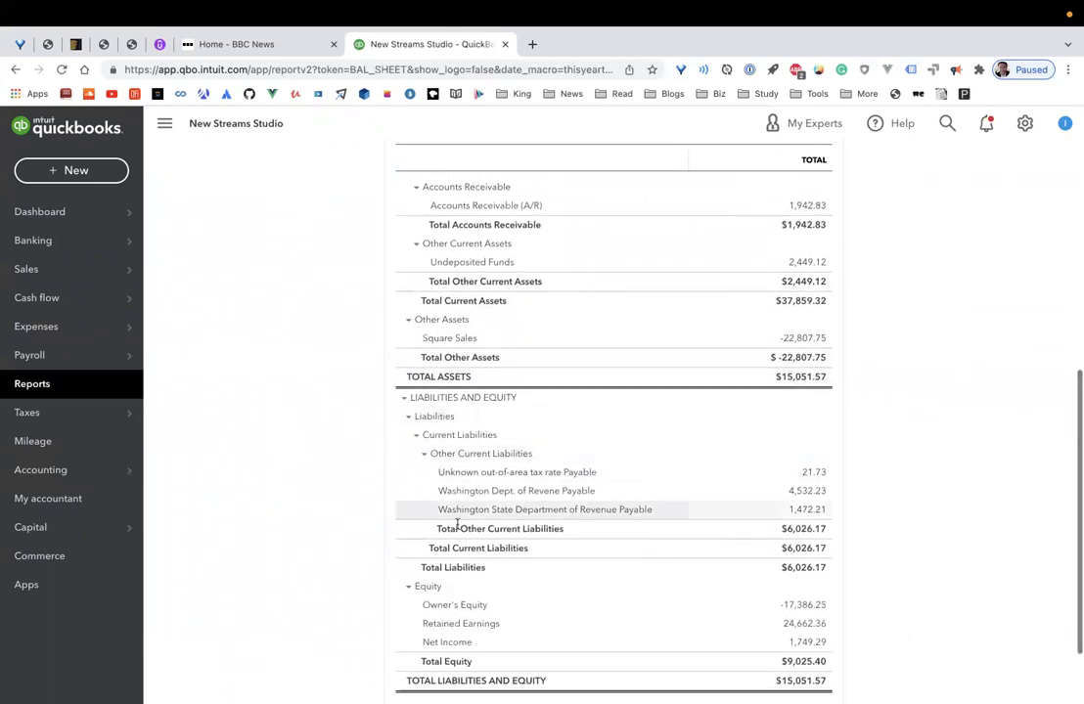
scroll(460, 562, "down", 1)
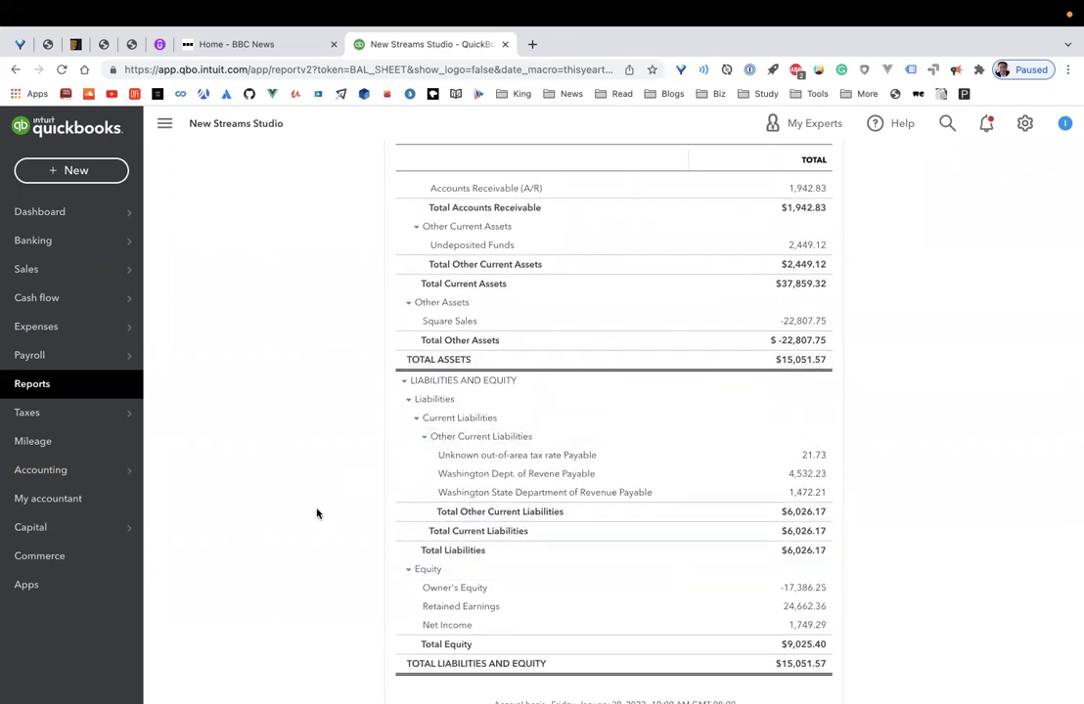
scroll(316, 514, "down", 2)
scroll(307, 514, "up", 10)
scroll(308, 517, "down", 3)
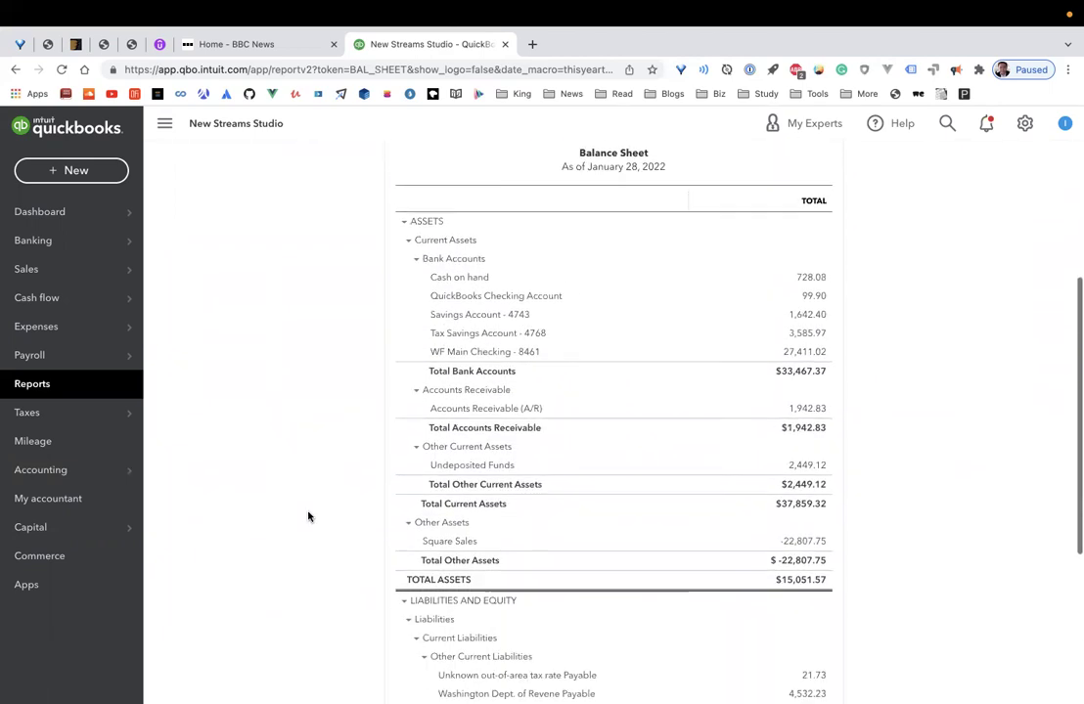
scroll(308, 515, "down", 2)
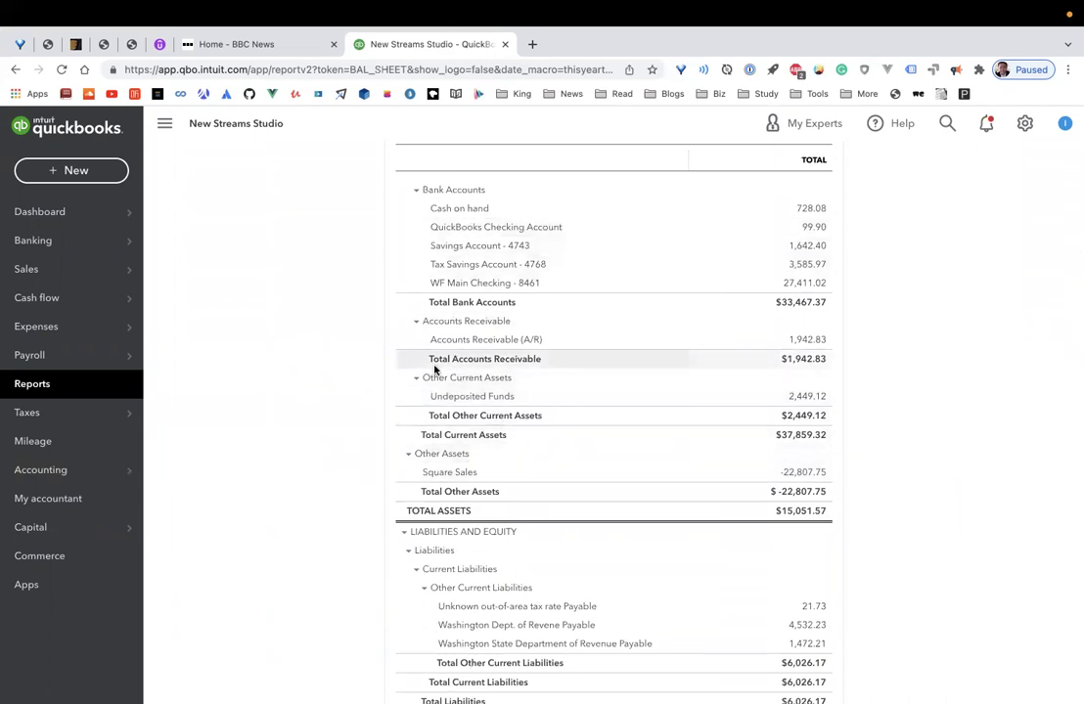
scroll(470, 427, "down", 1)
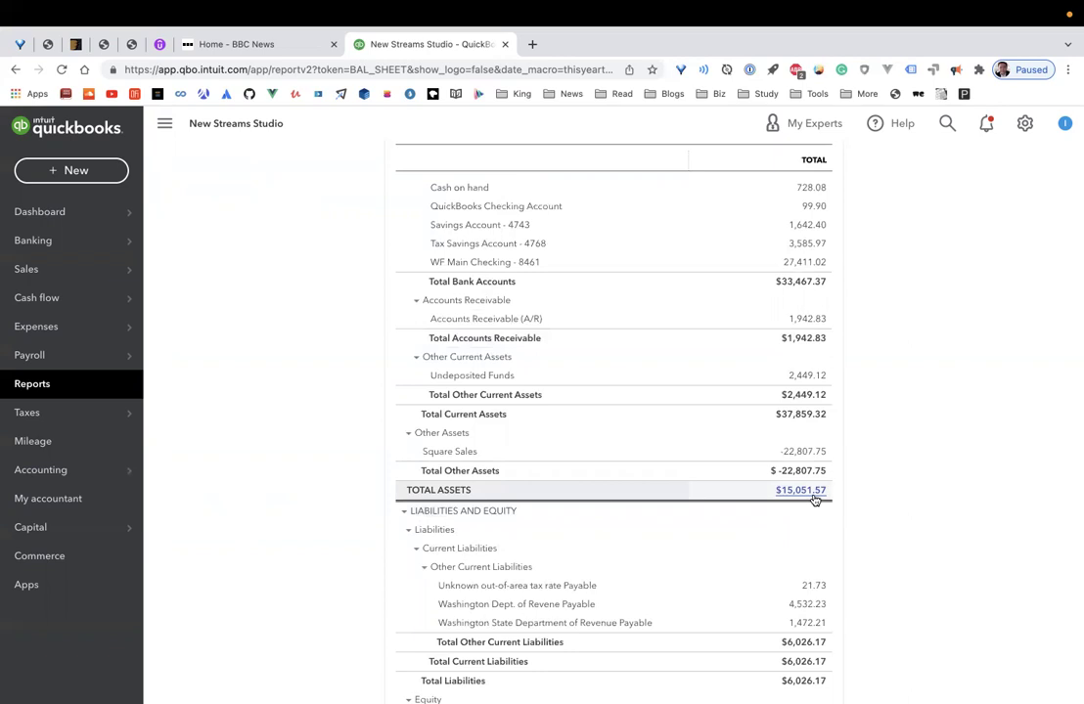
scroll(311, 381, "up", 2)
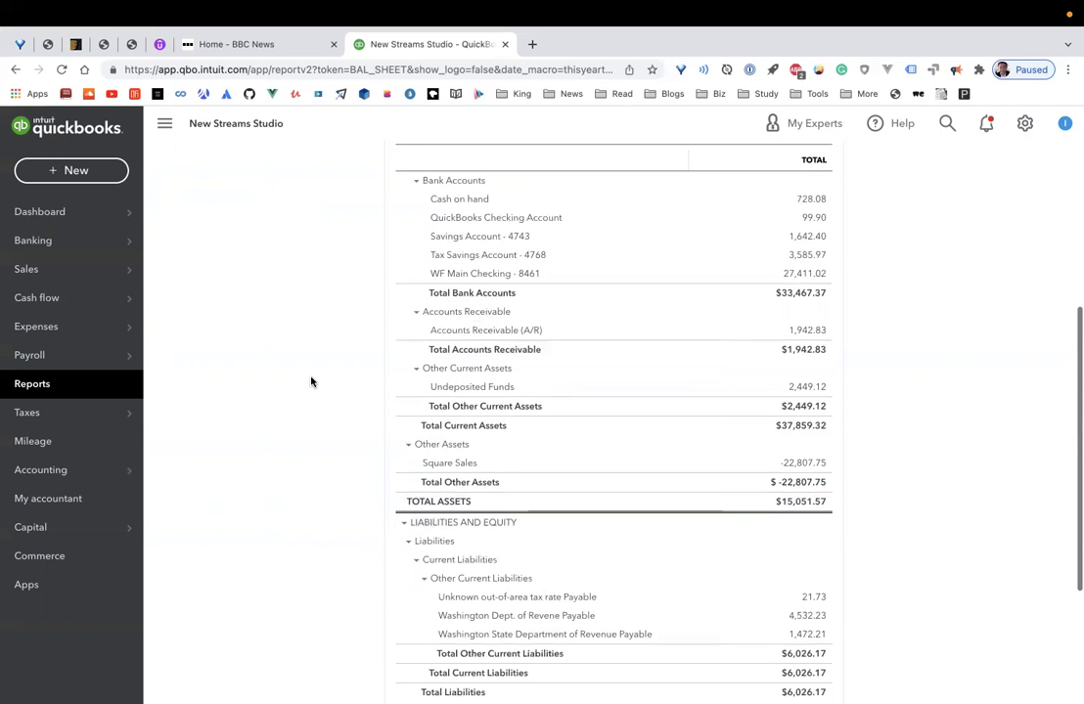
scroll(311, 382, "down", 2)
scroll(311, 382, "down", 1)
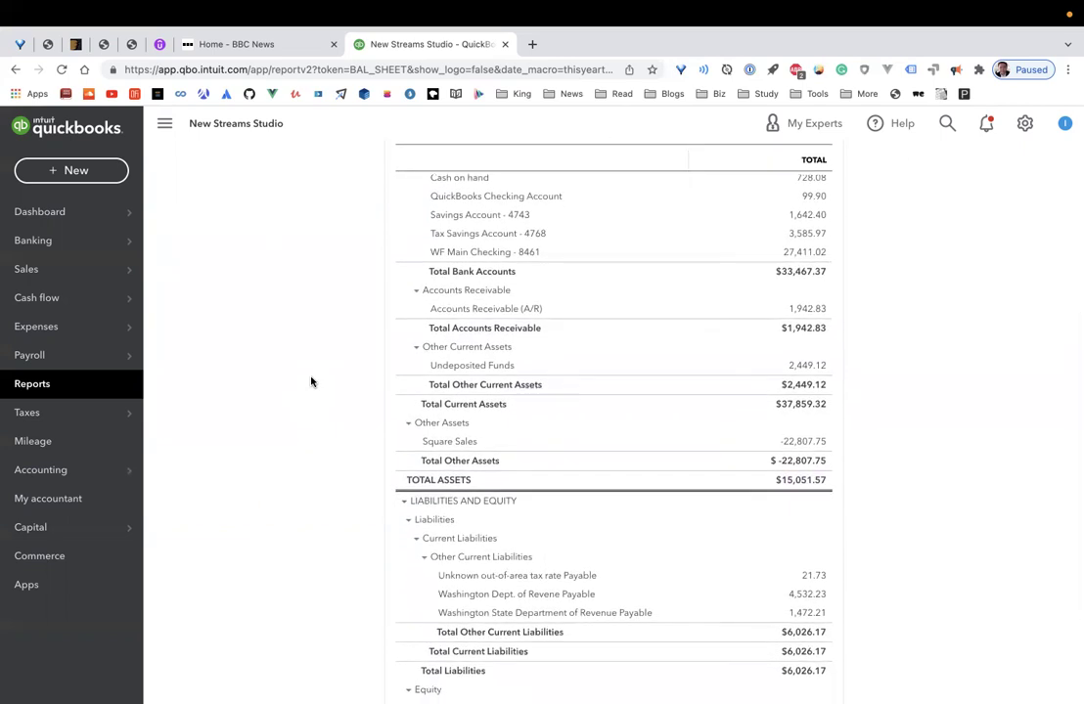
scroll(311, 382, "up", 2)
scroll(311, 381, "down", 2)
scroll(311, 381, "up", 2)
scroll(311, 382, "up", 1)
scroll(311, 381, "down", 2)
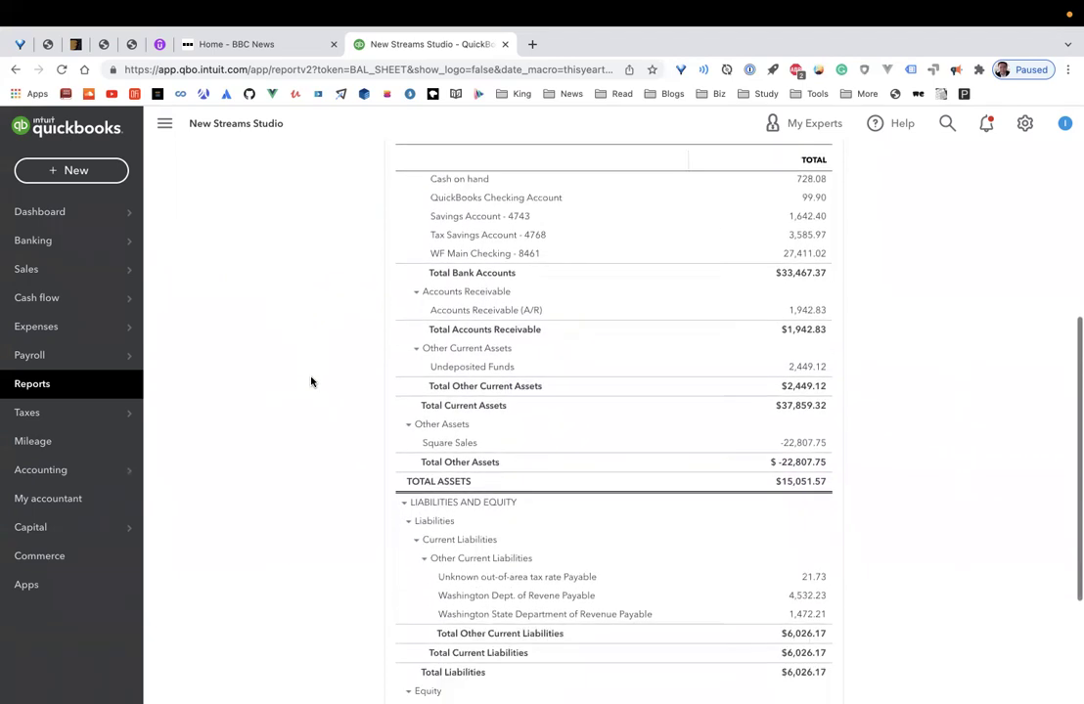
scroll(311, 382, "down", 2)
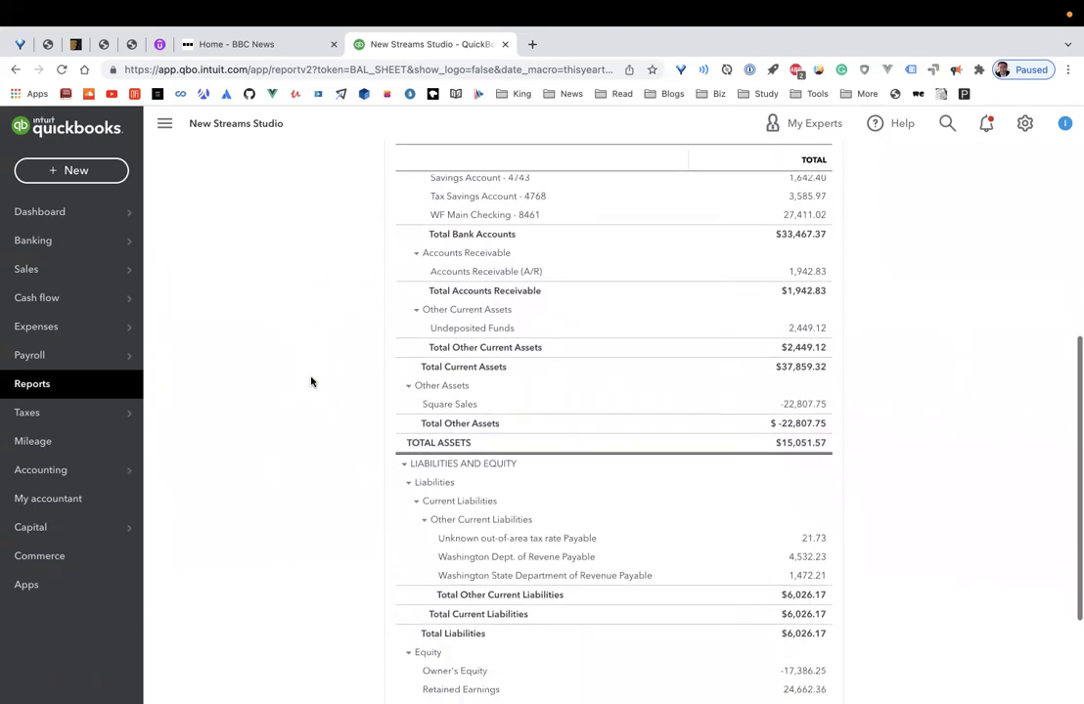
scroll(312, 381, "down", 3)
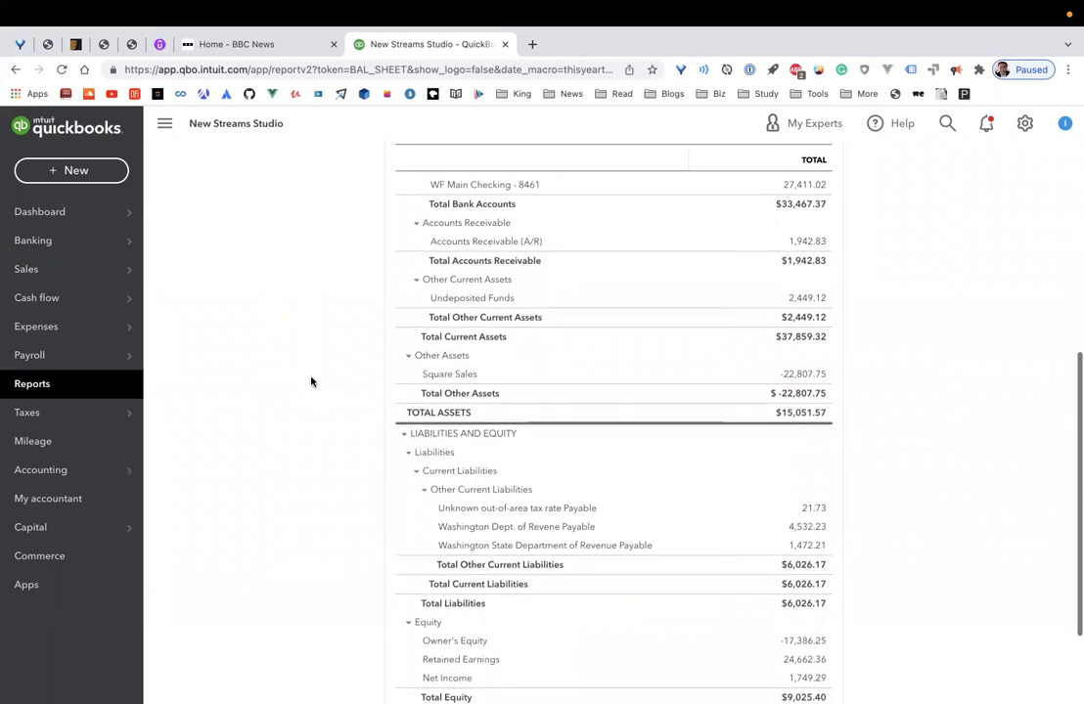
scroll(311, 381, "down", 3)
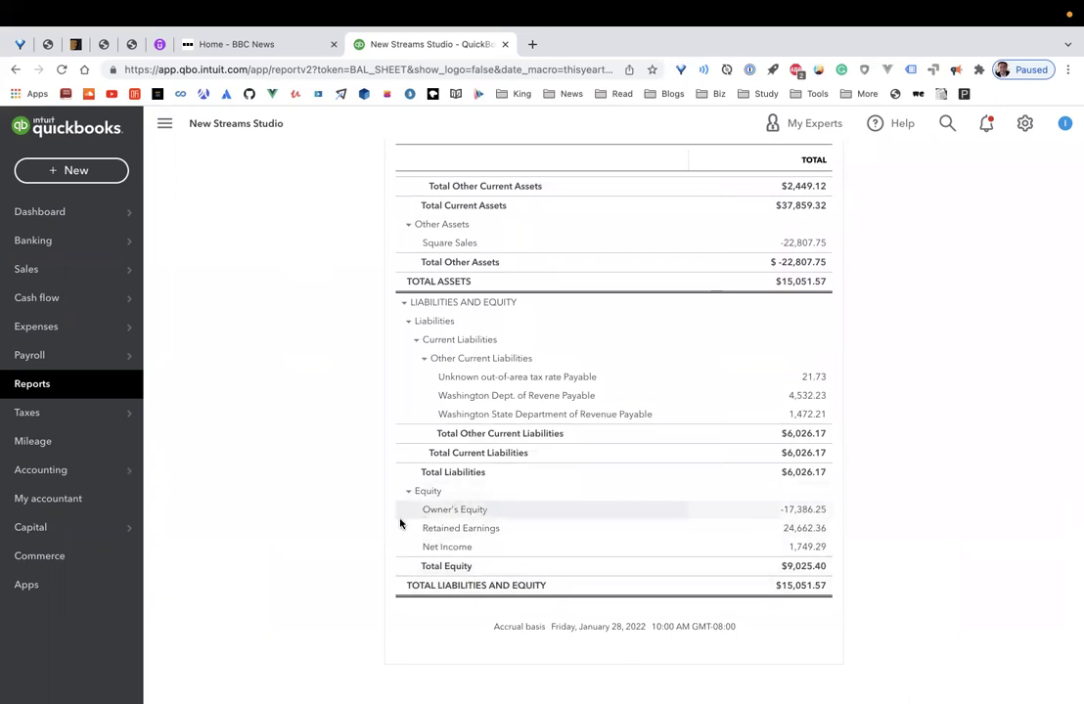
scroll(438, 518, "up", 2)
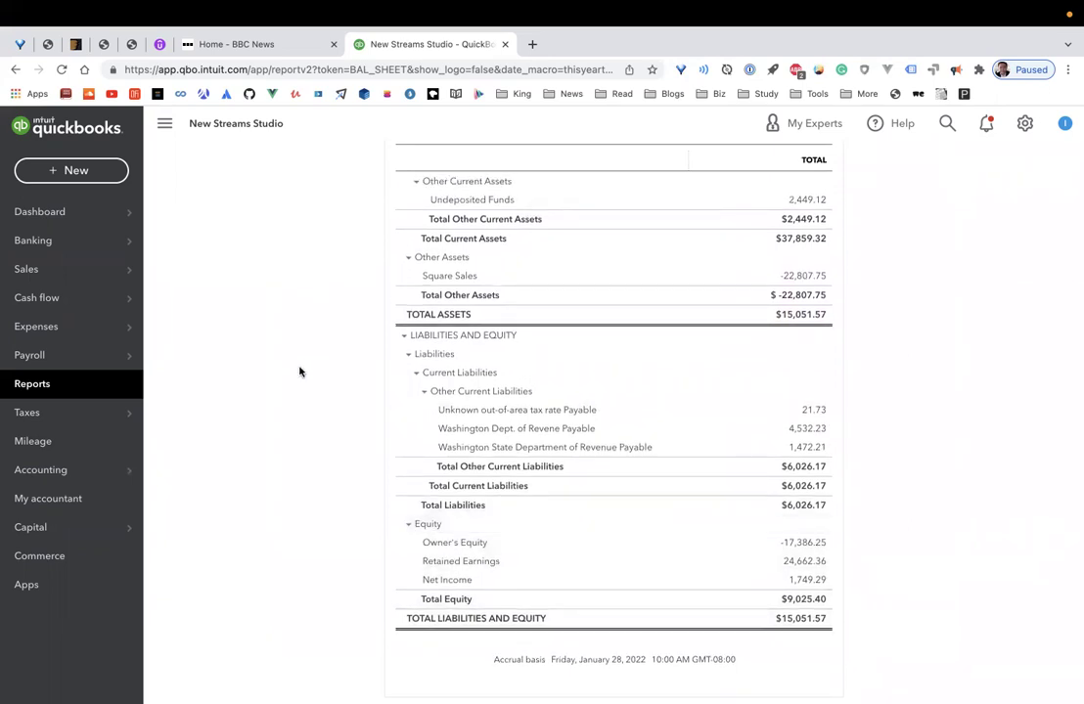
scroll(299, 371, "up", 1)
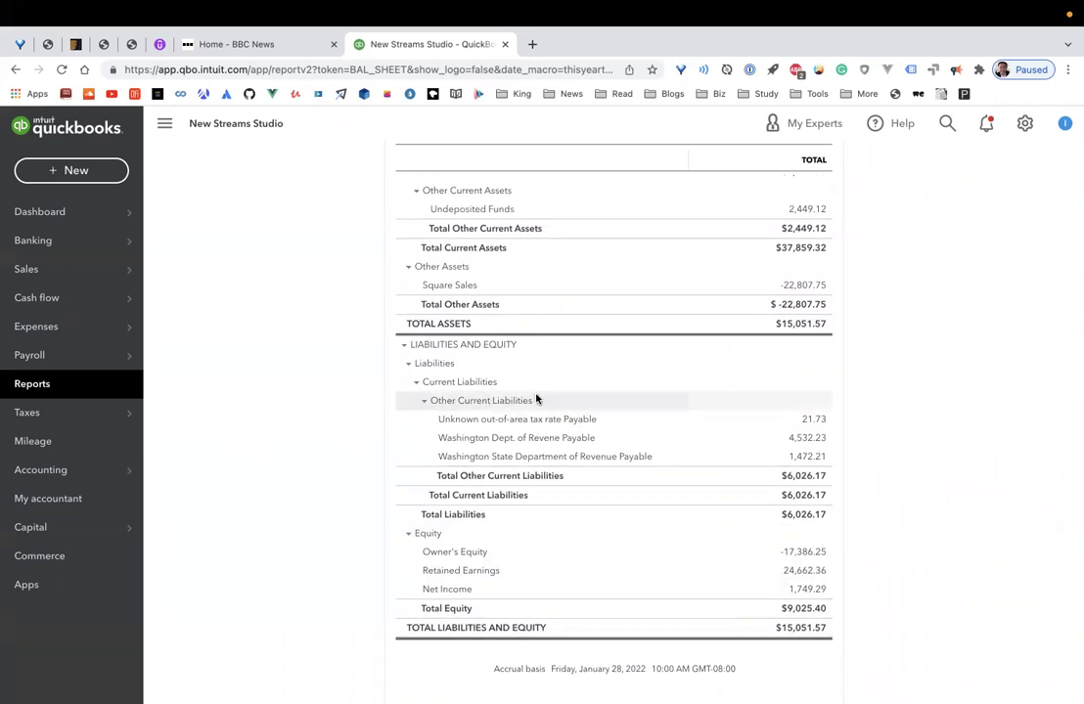
scroll(946, 323, "up", 5)
scroll(946, 323, "down", 5)
scroll(946, 323, "down", 1)
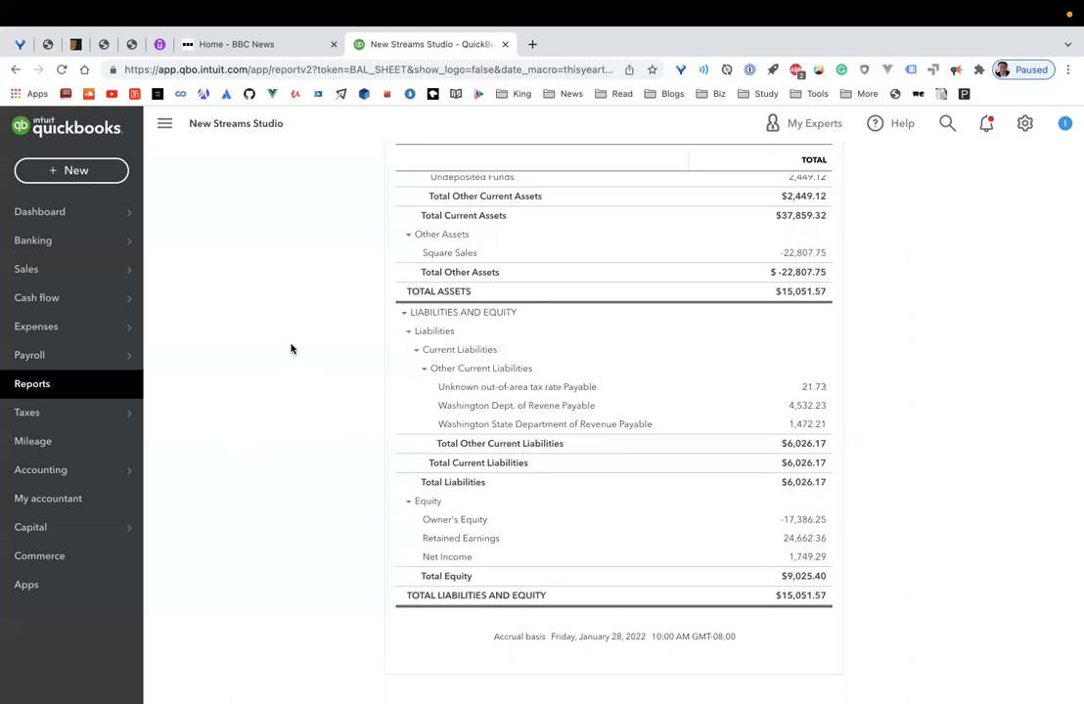
scroll(291, 348, "up", 10)
scroll(291, 348, "down", 2)
scroll(291, 348, "down", 6)
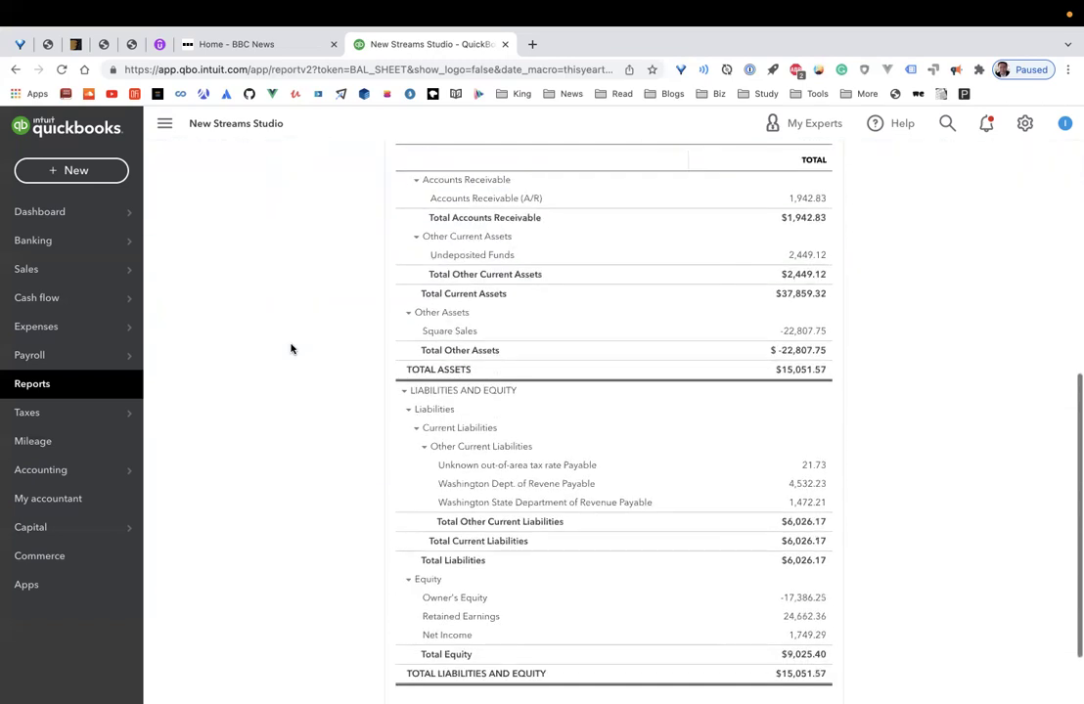
scroll(291, 348, "down", 2)
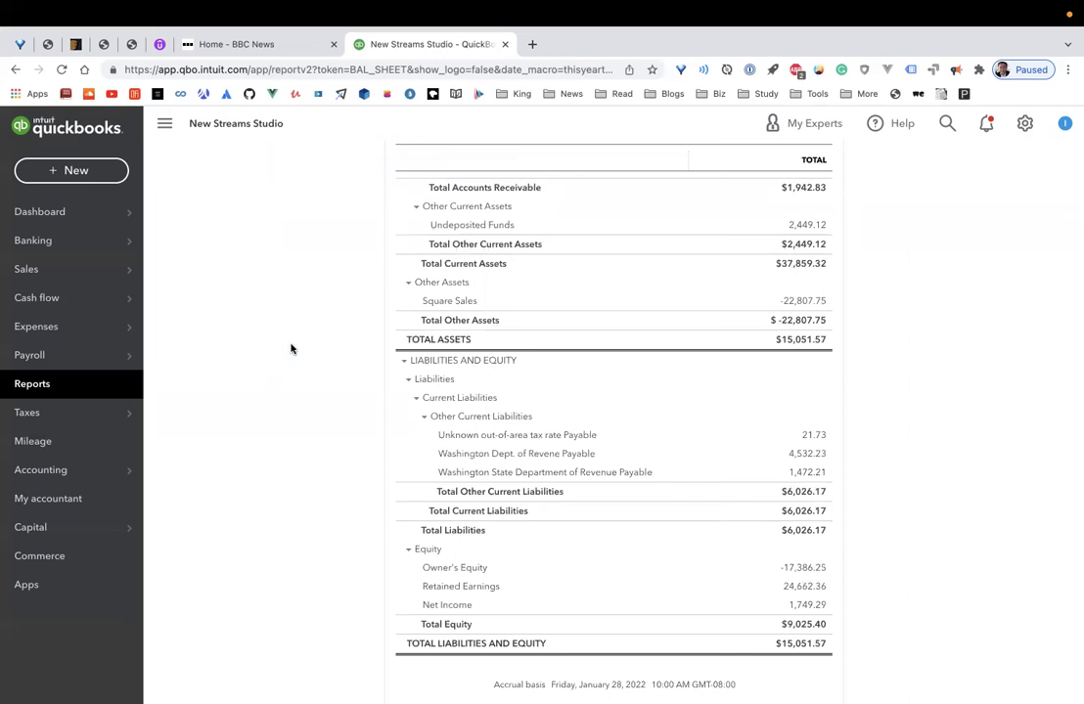
scroll(291, 349, "down", 2)
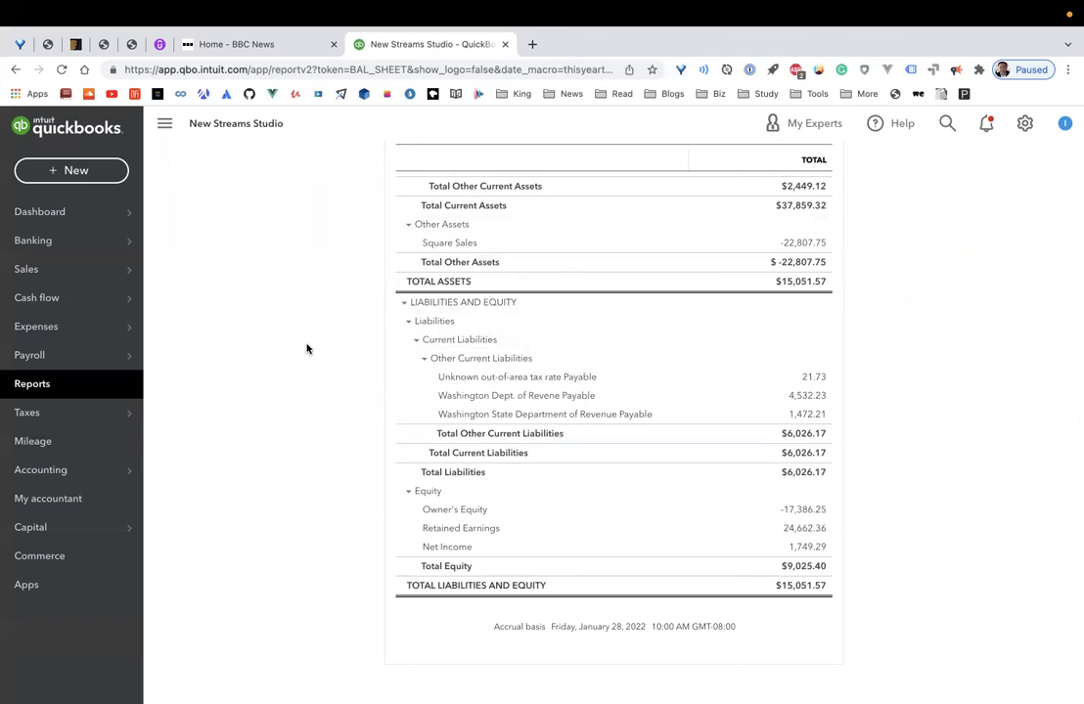
key("super+Tab")
key("super+Tab")
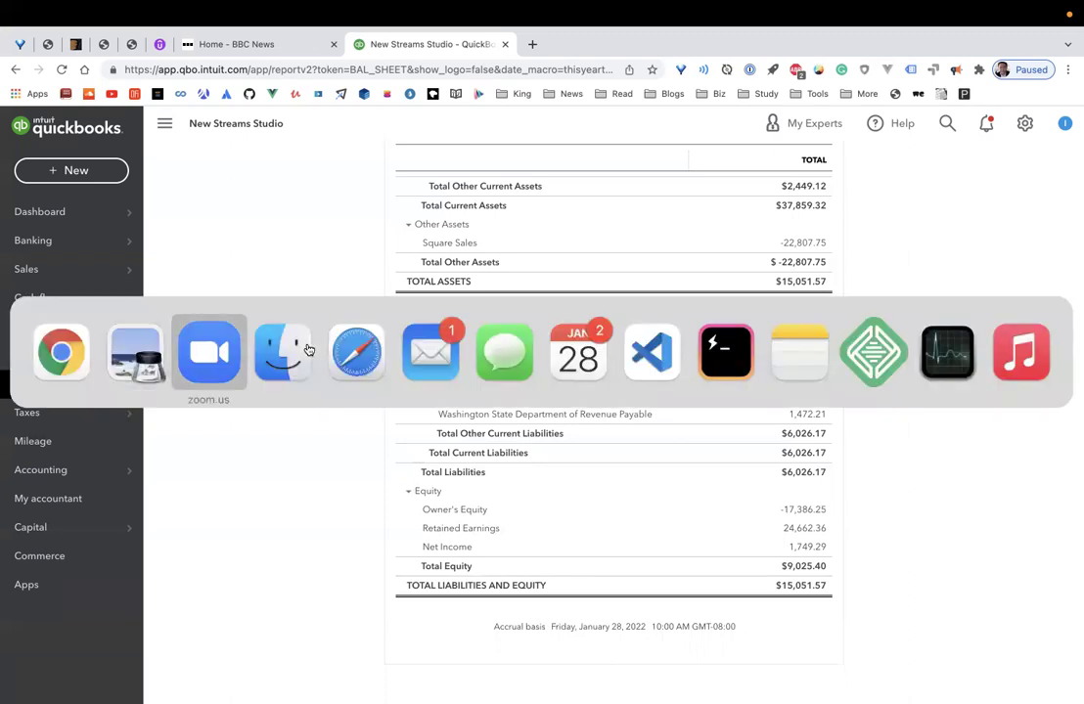
Glance at the textbook PDF, then scroll through the Balance Sheet's assets and liabilities
key("super+shift+Tab")
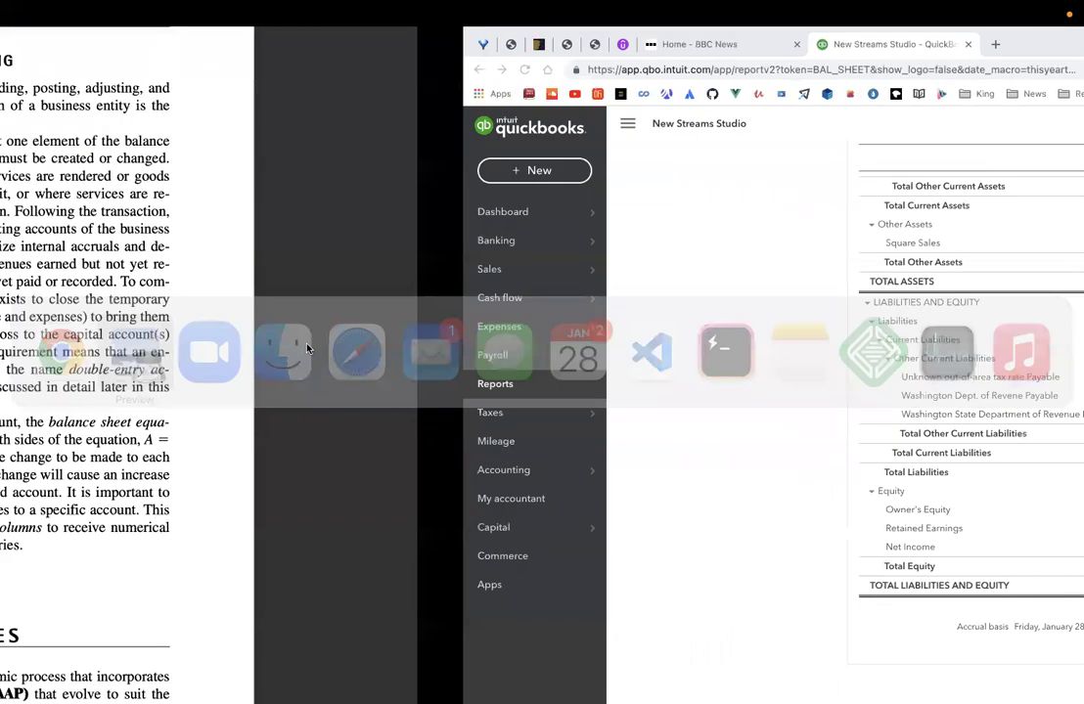
key("super+Tab")
scroll(491, 376, "up", 10)
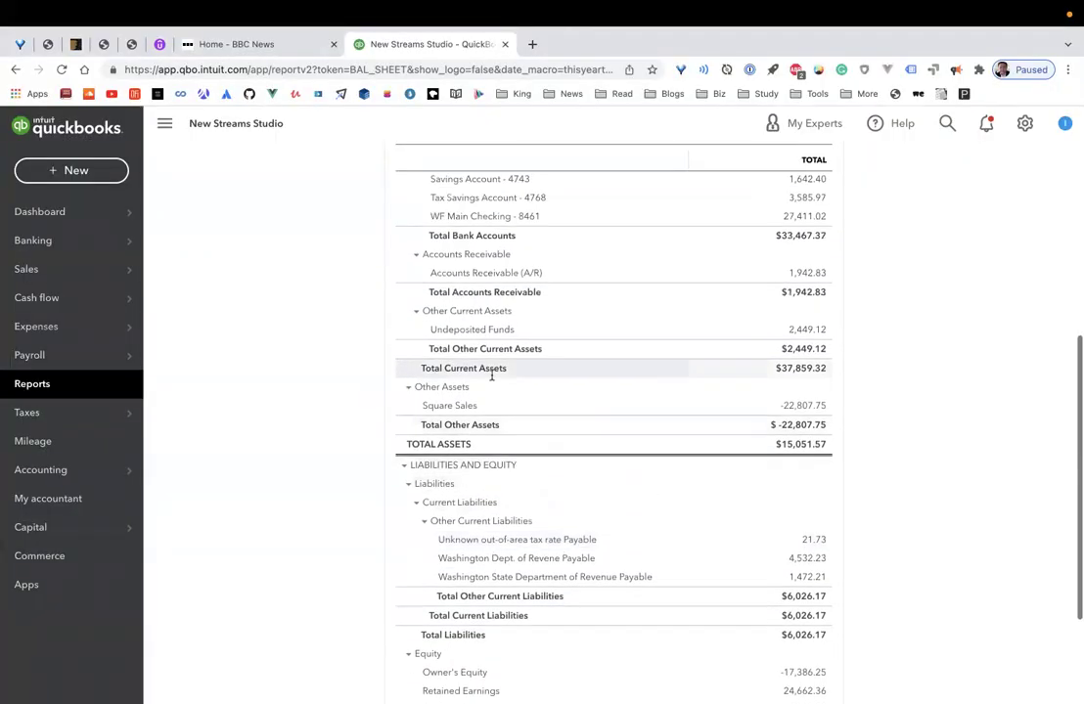
scroll(358, 283, "down", 3)
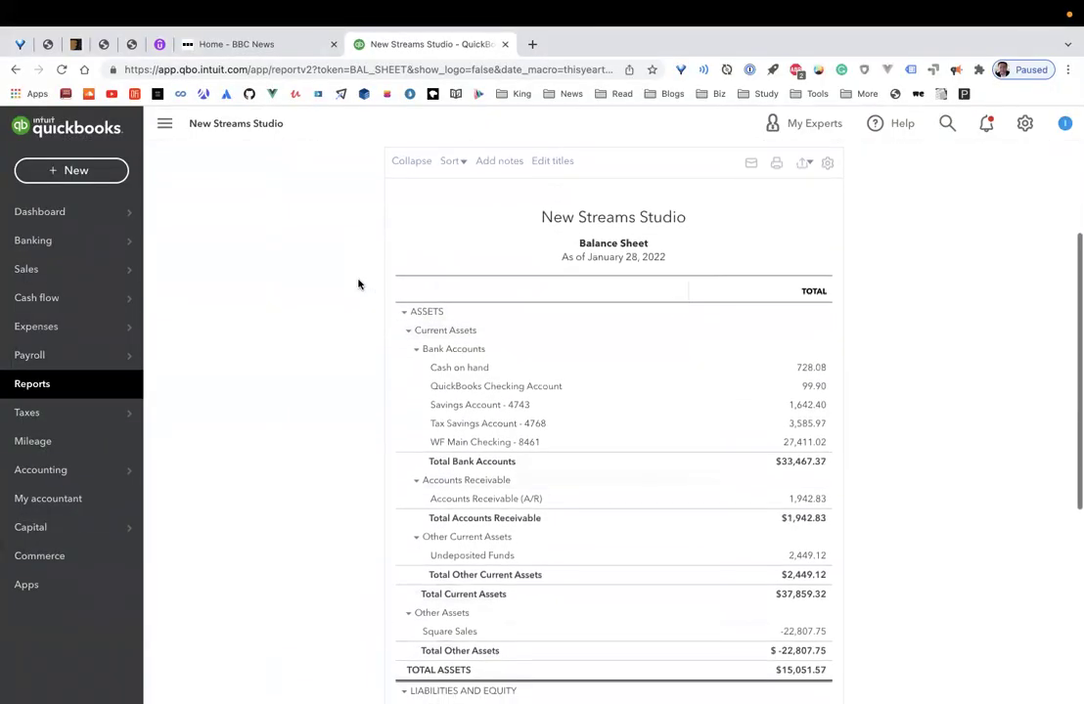
scroll(358, 283, "down", 1)
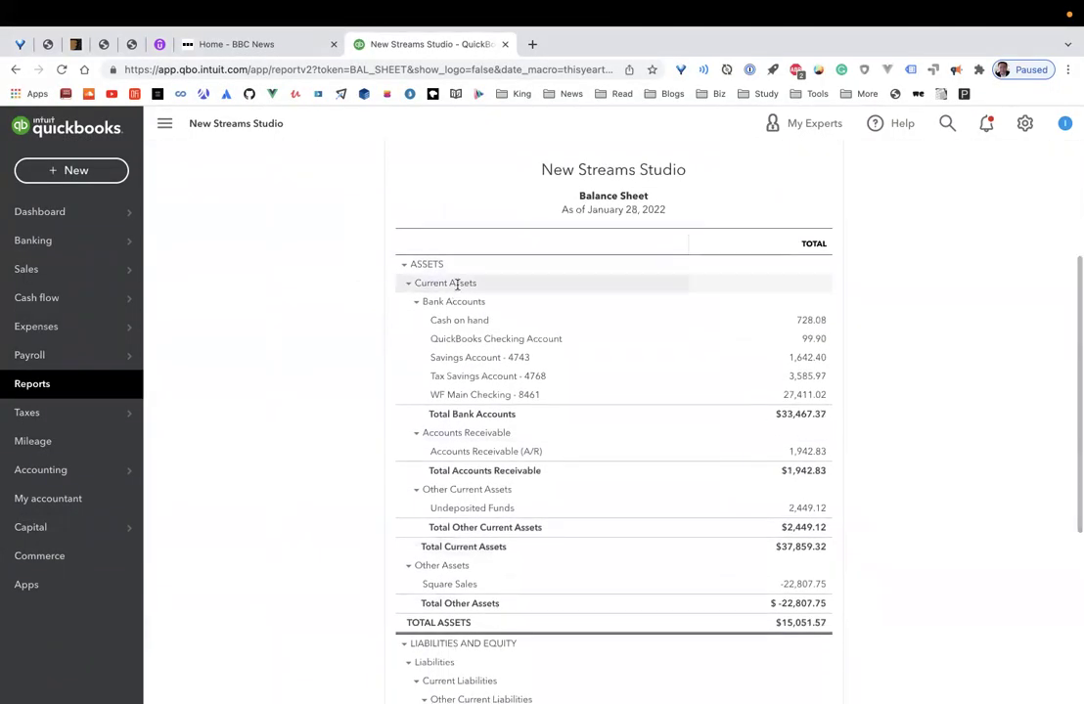
scroll(312, 287, "down", 1)
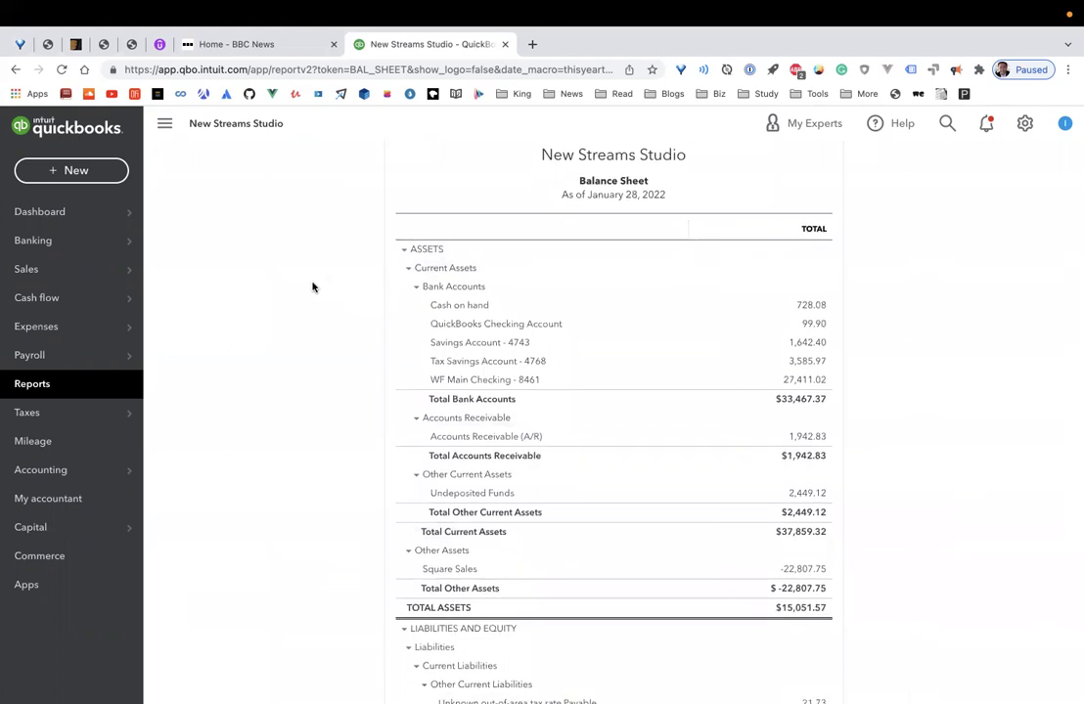
scroll(302, 290, "down", 1)
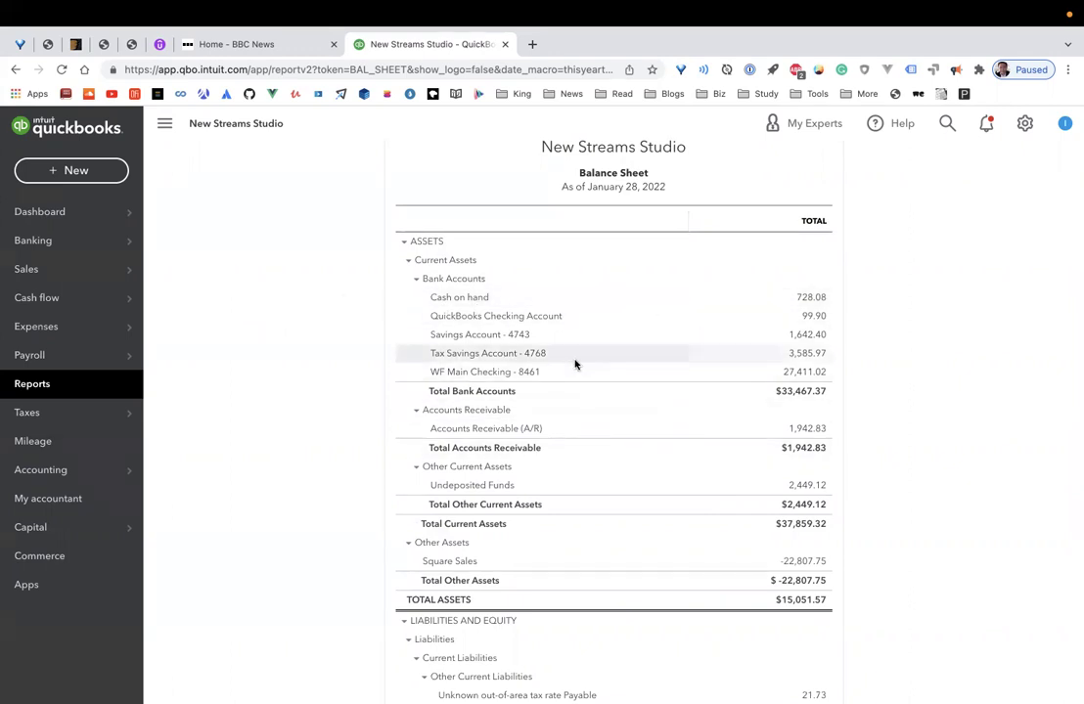
scroll(317, 378, "down", 5)
scroll(318, 379, "up", 4)
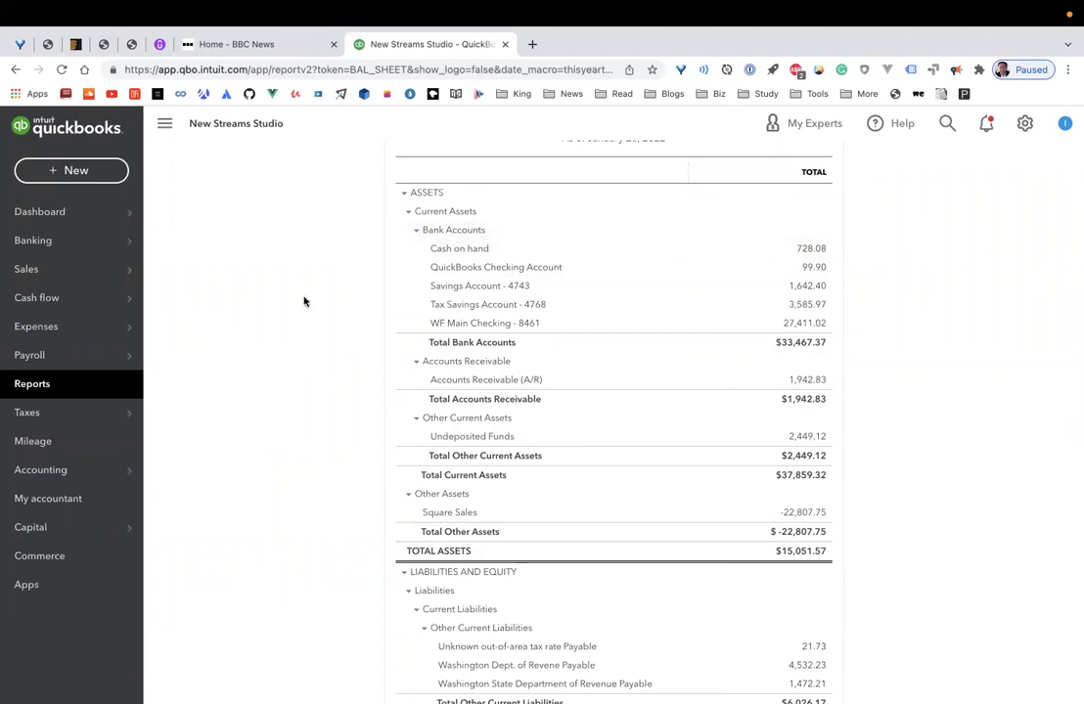
scroll(302, 300, "down", 1)
scroll(358, 256, "up", 2)
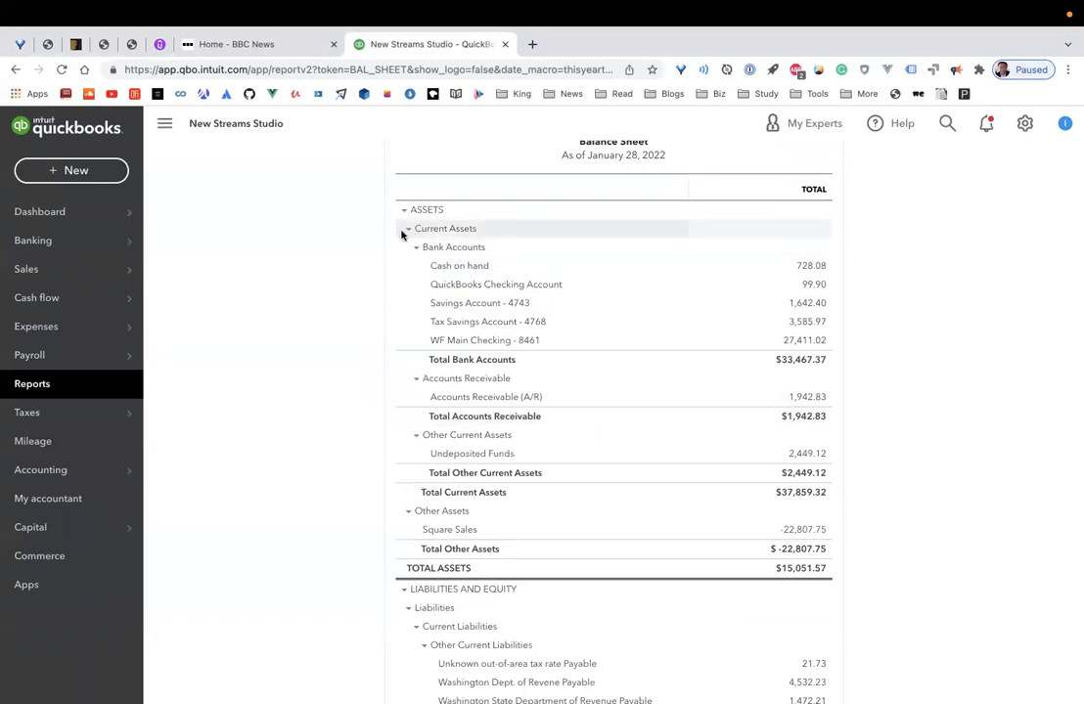
scroll(486, 388, "down", 2)
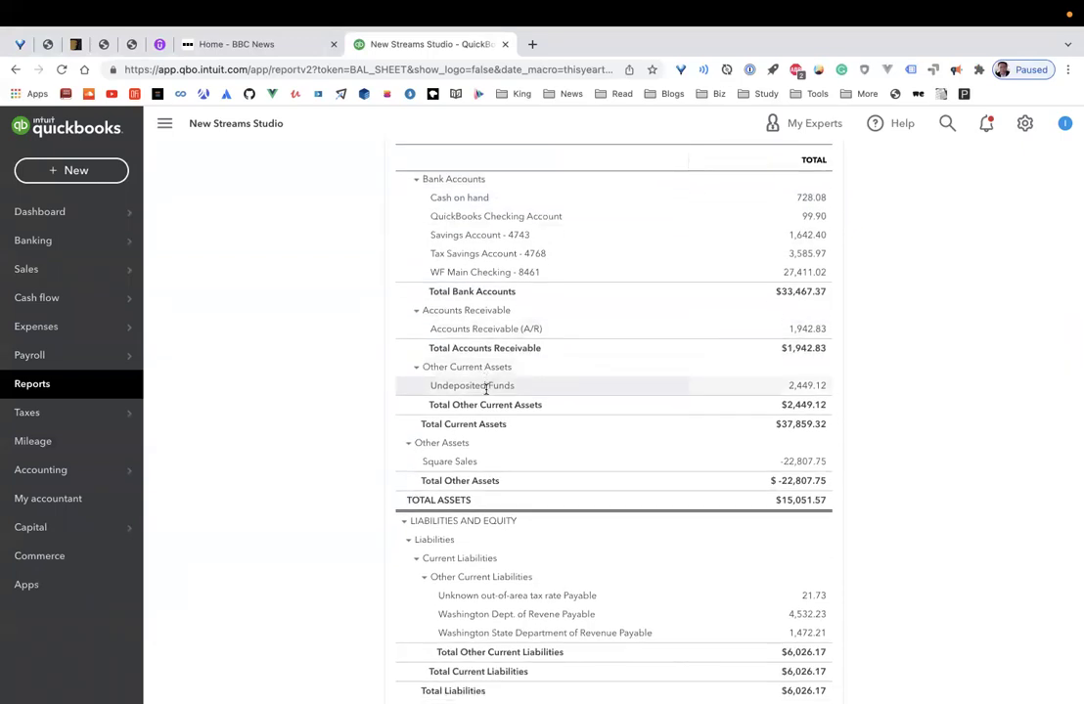
scroll(486, 388, "up", 1)
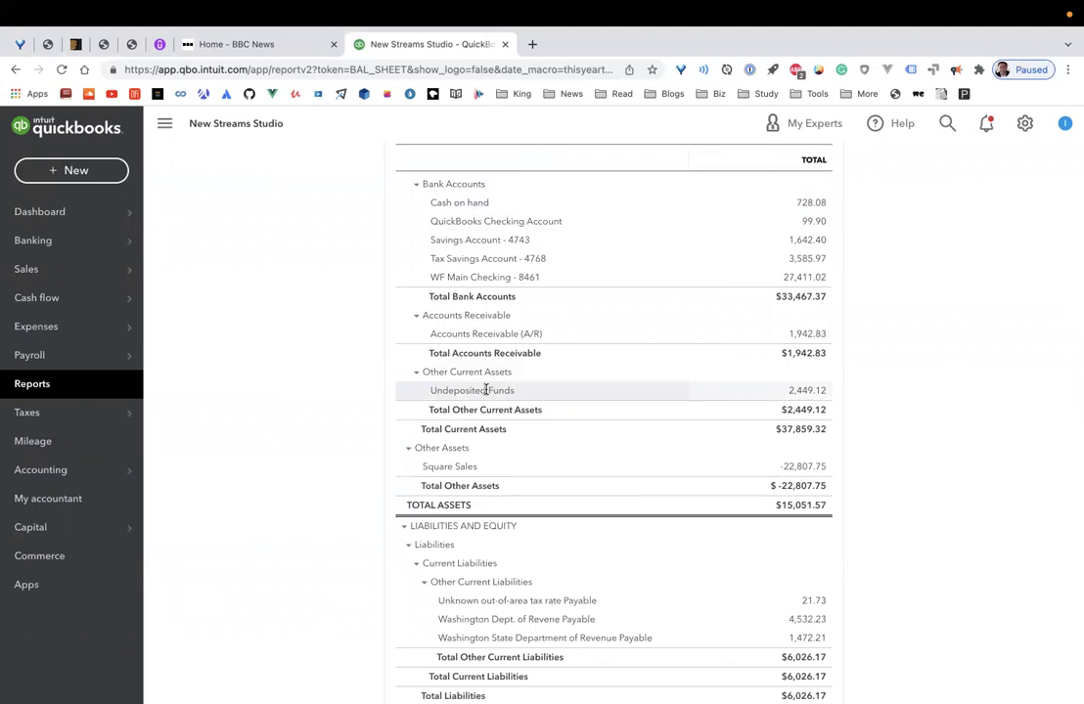
Look over the Balance Sheet once more and swipe back to the Reports page
mouse_move(7, 196)
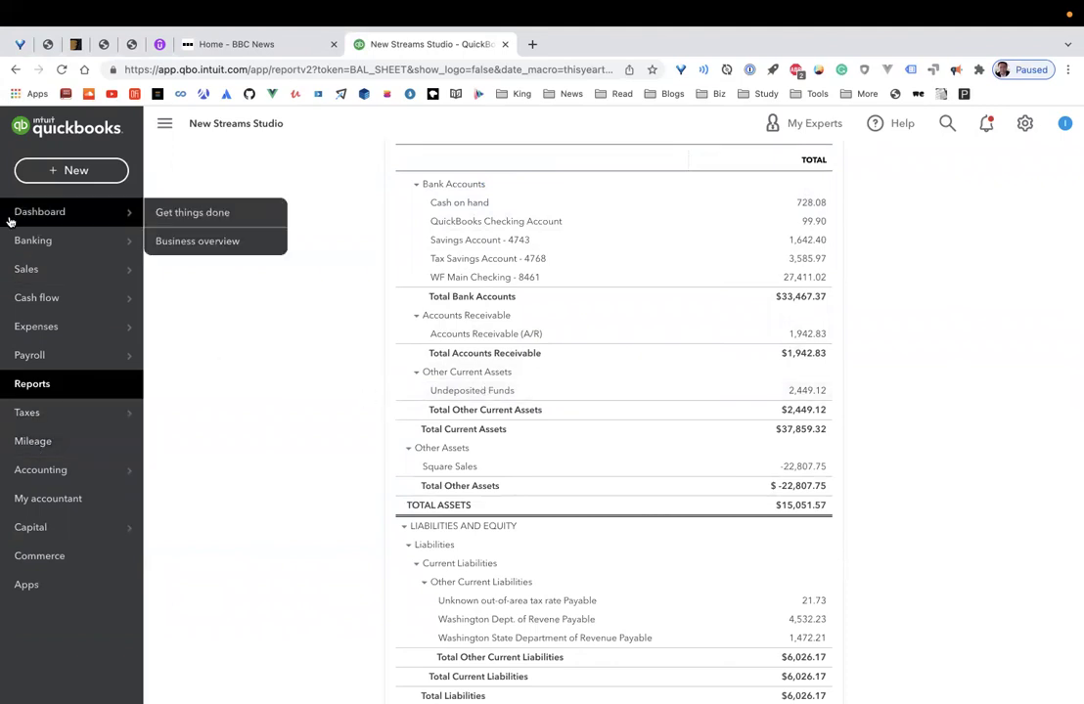
scroll(416, 278, "up", 3)
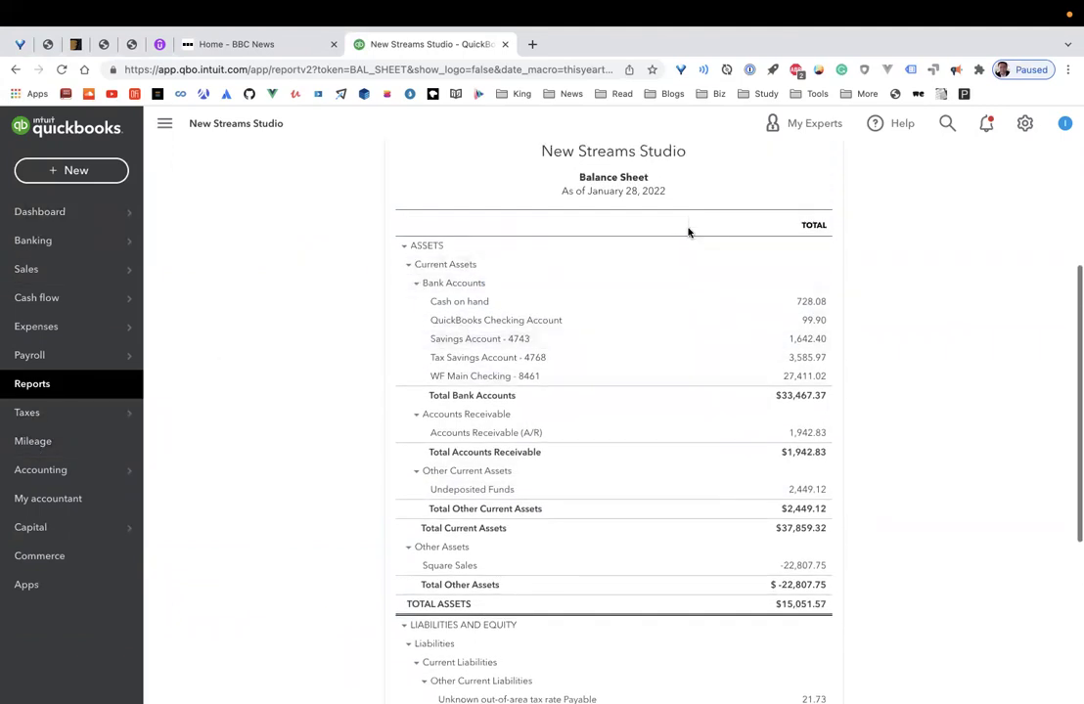
scroll(687, 231, "up", 3)
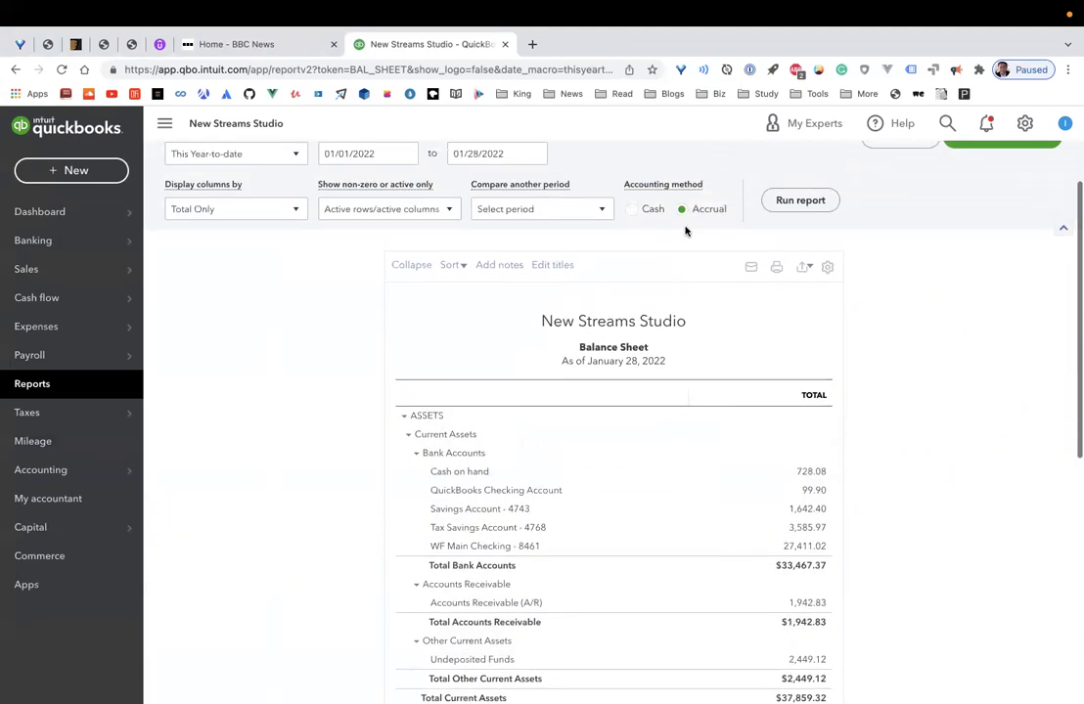
scroll(366, 233, "down", 3)
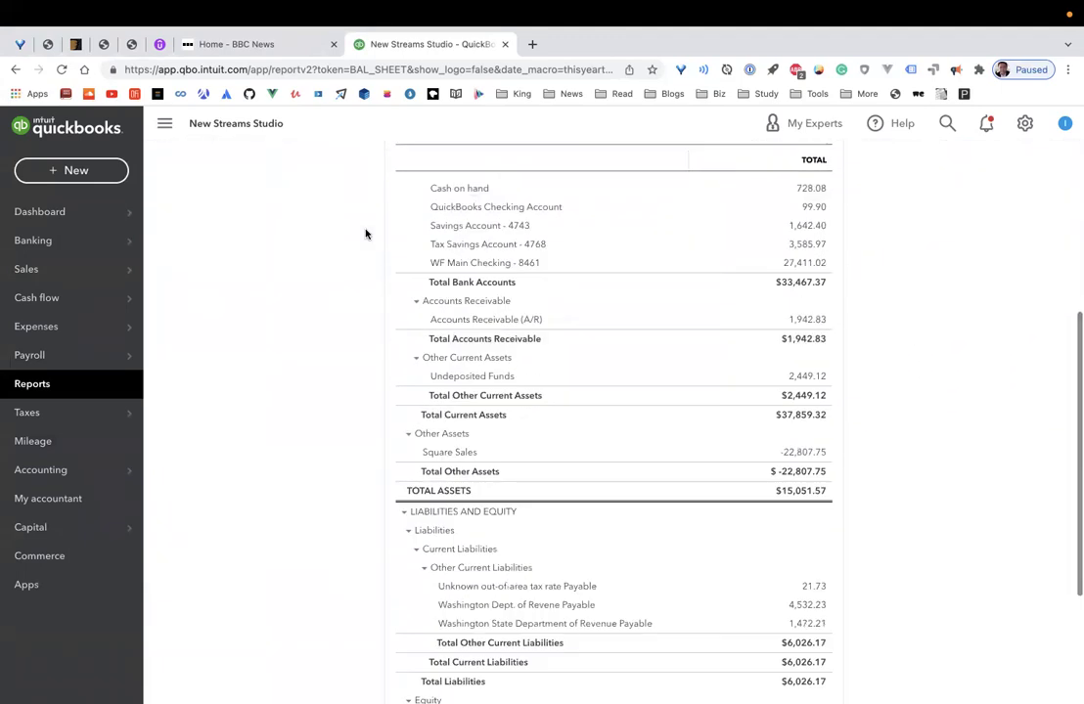
scroll(268, 496, "up", 2)
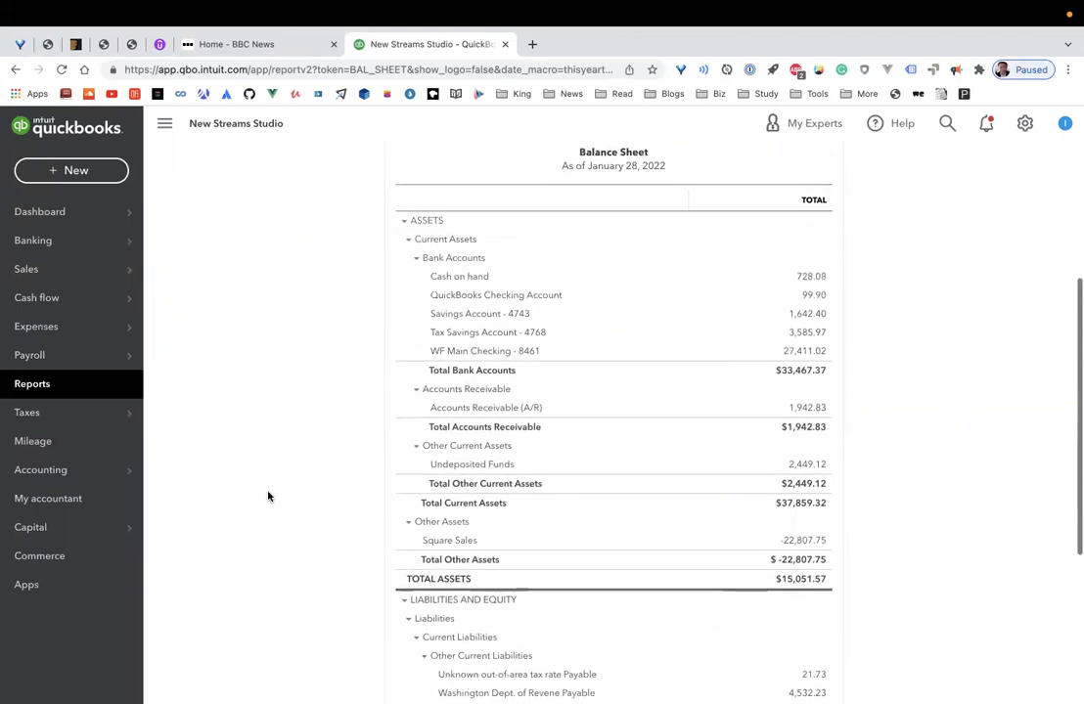
scroll(268, 496, "up", 1)
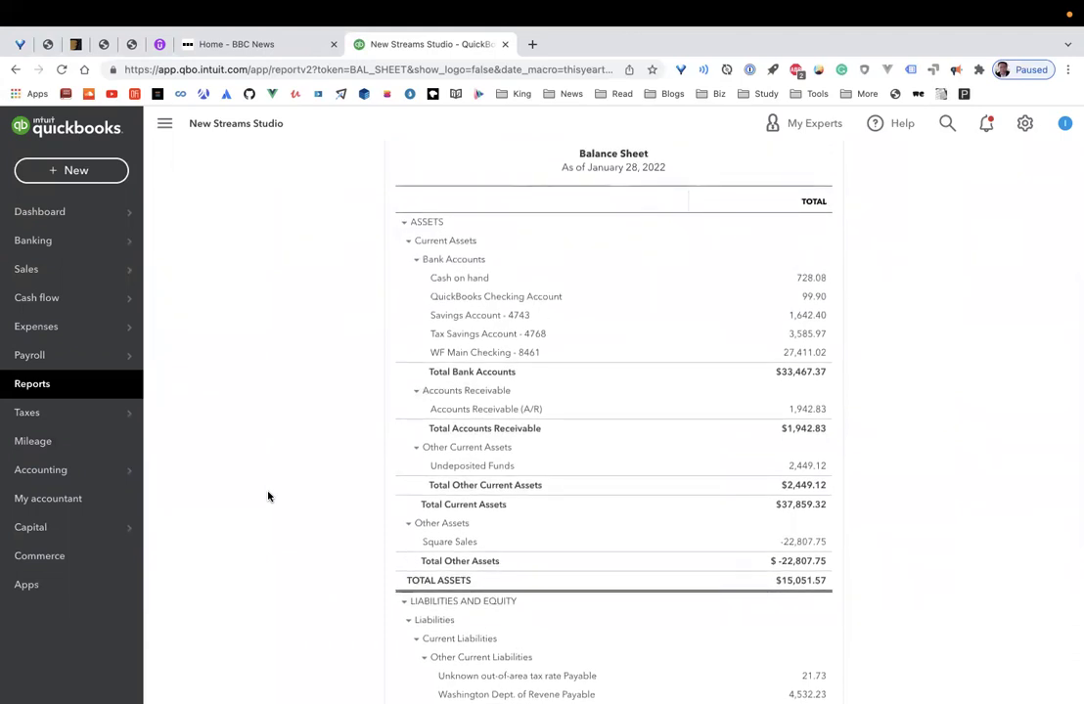
scroll(268, 496, "down", 1)
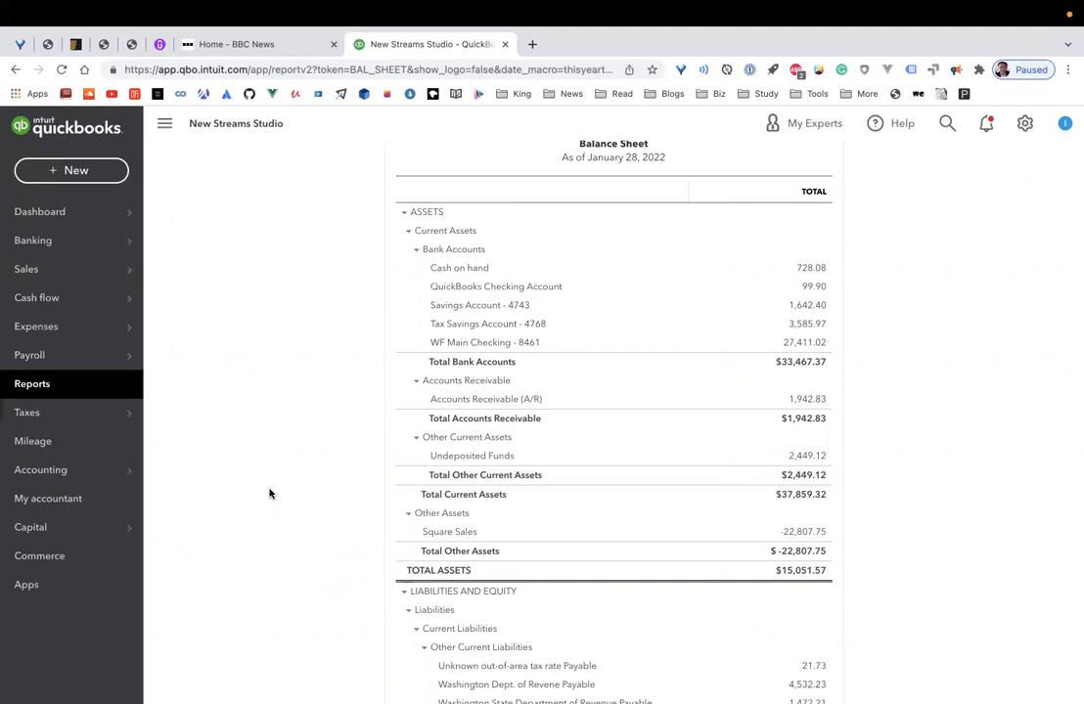
scroll(269, 494, "left", 5)
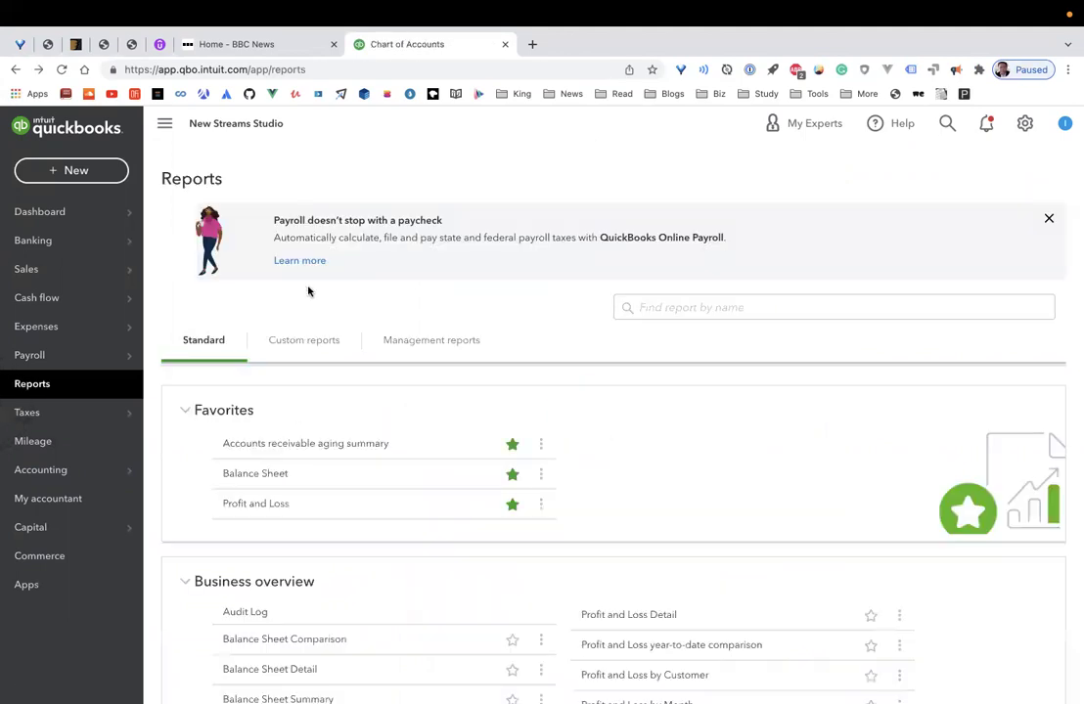
Step back to the Chart of Accounts, then forward through Reports to the Balance Sheet
left_click(15, 70)
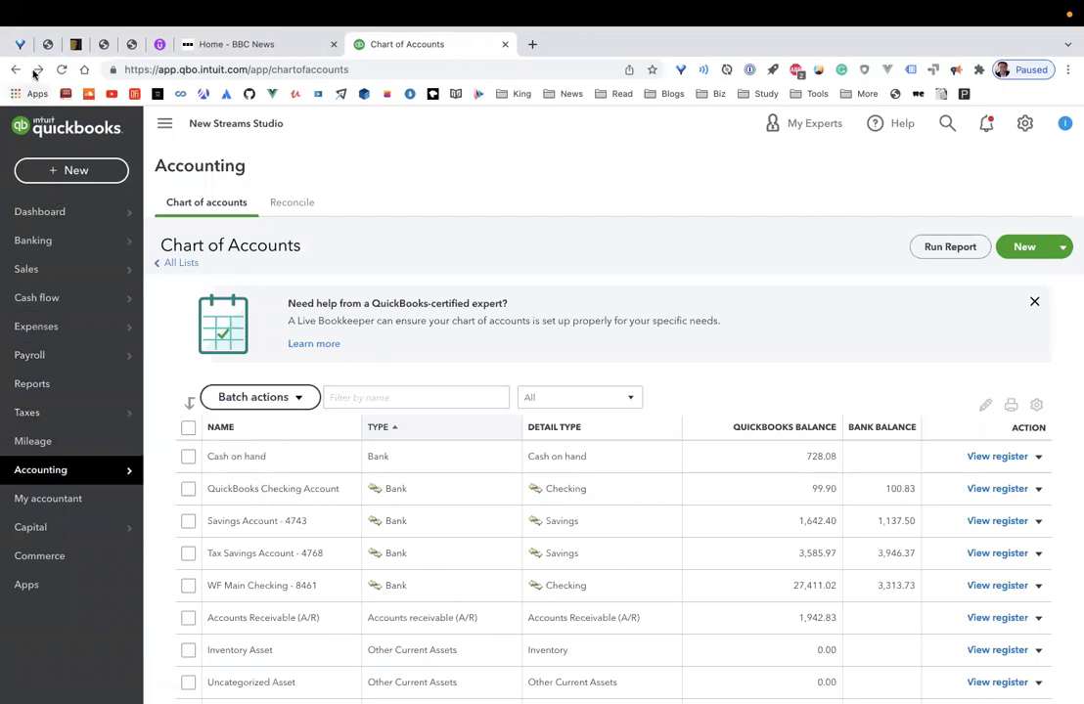
left_click(39, 70)
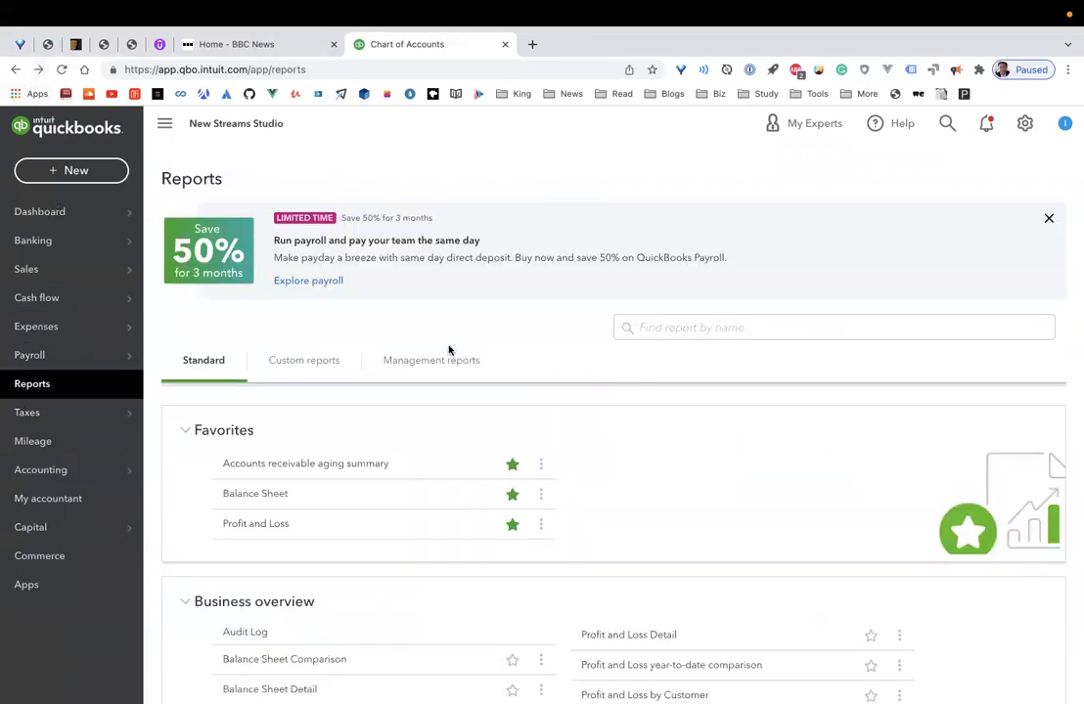
left_click(39, 70)
scroll(317, 323, "down", 4)
Scroll the Balance Sheet down to Total Liabilities and Equity of $15,051.57, then switch to Preview
scroll(319, 413, "down", 3)
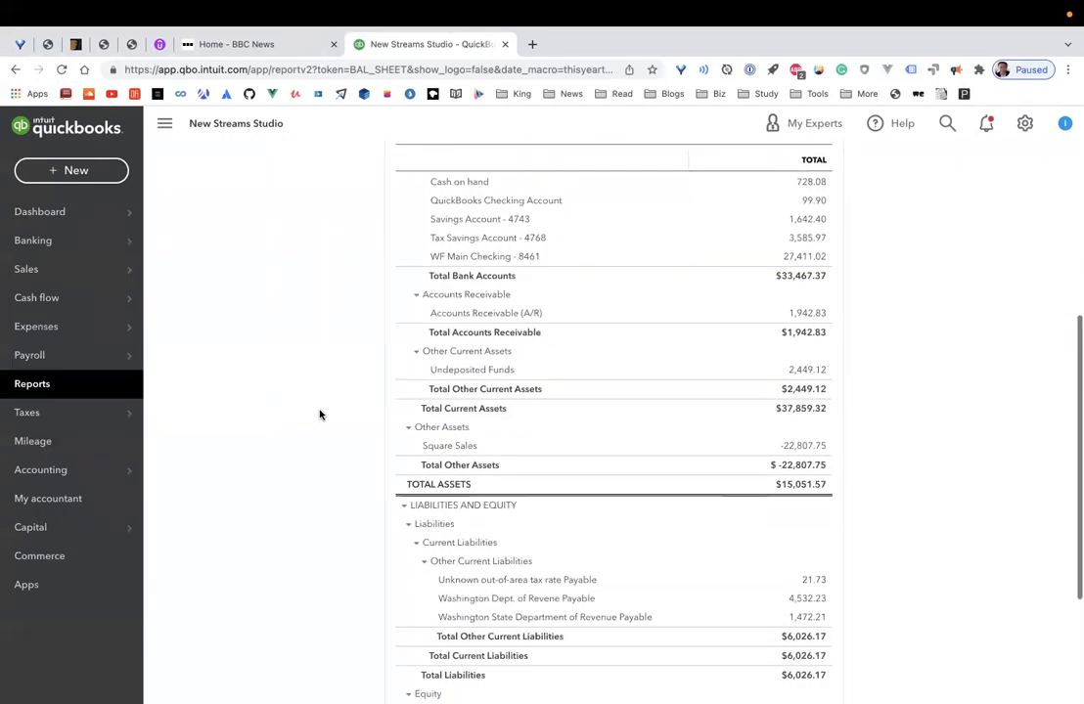
scroll(319, 414, "up", 3)
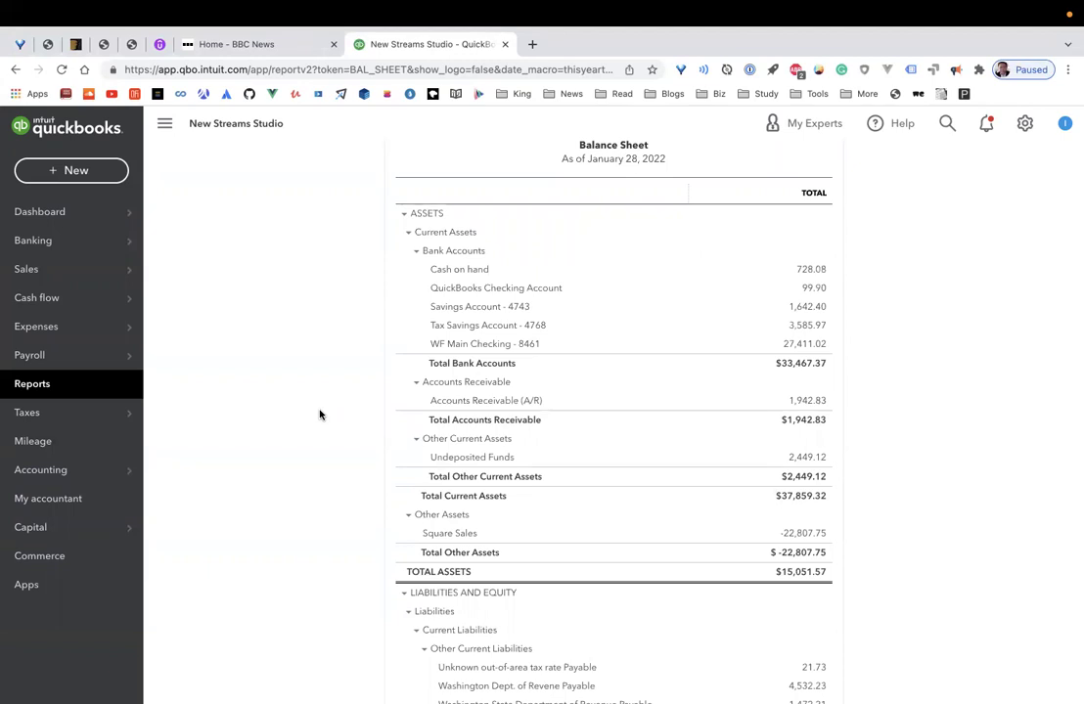
scroll(319, 415, "down", 3)
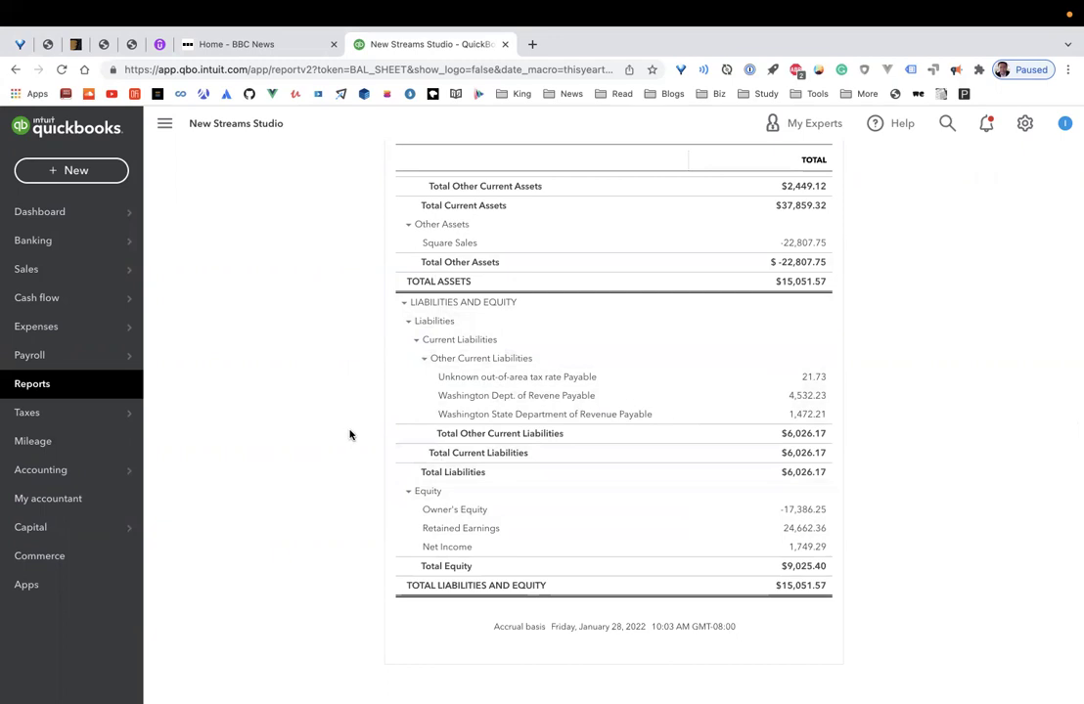
scroll(298, 485, "up", 1)
scroll(298, 485, "down", 1)
scroll(297, 486, "up", 5)
scroll(298, 484, "down", 2)
scroll(317, 365, "down", 3)
scroll(318, 437, "up", 5)
scroll(318, 438, "down", 2)
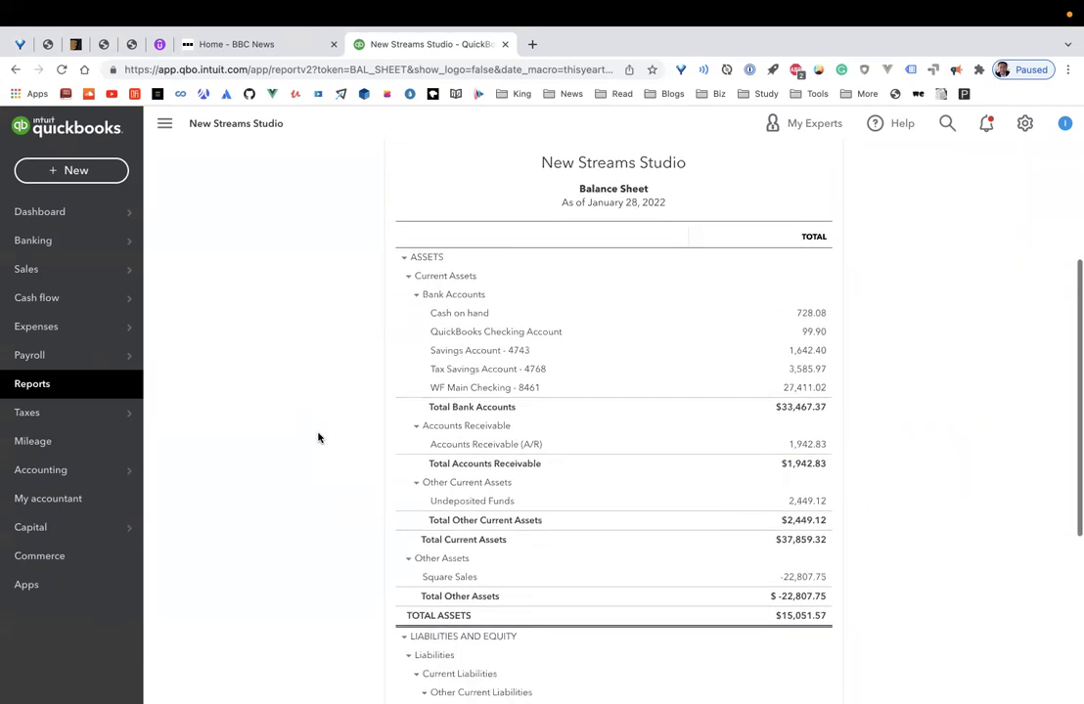
scroll(318, 437, "down", 3)
scroll(318, 438, "down", 2)
scroll(318, 437, "down", 3)
scroll(318, 437, "up", 2)
scroll(318, 437, "down", 2)
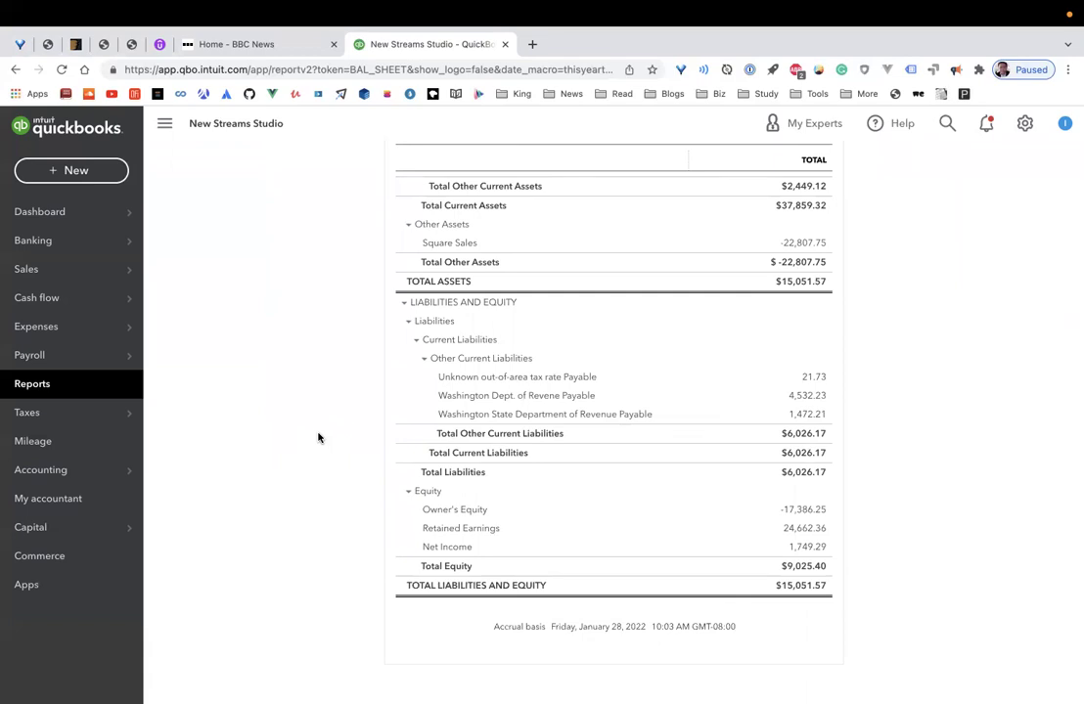
key("super+Tab")
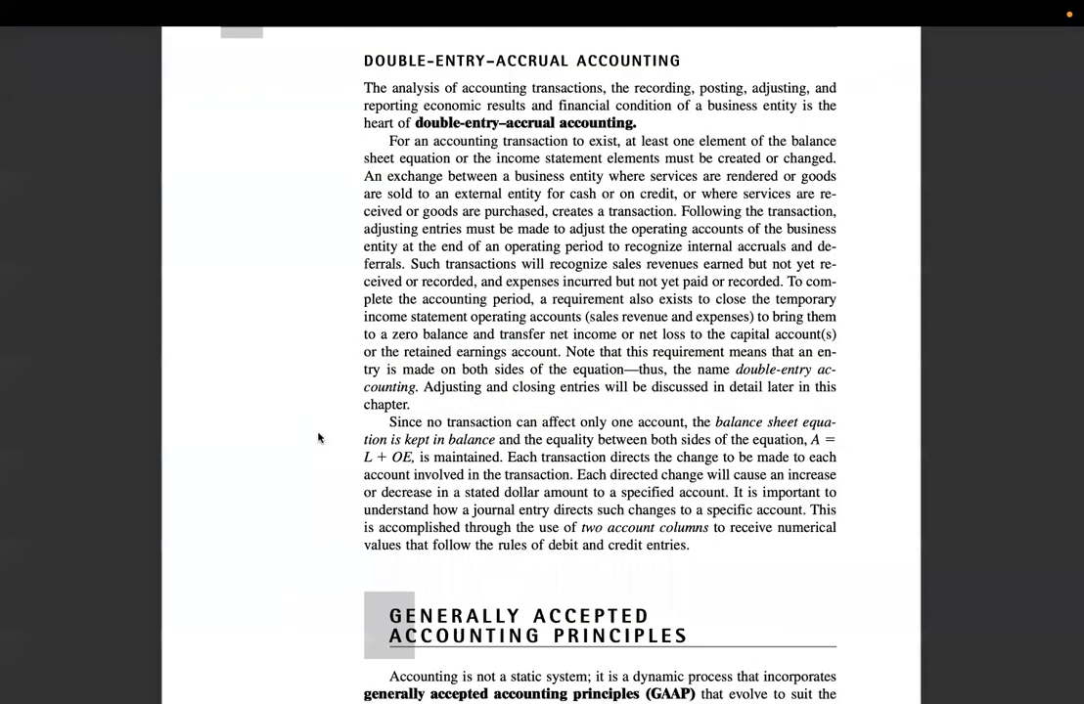
Read the double-entry accrual accounting passage, briefly selecting 'transactions', then return to Chrome
scroll(533, 313, "down", 4)
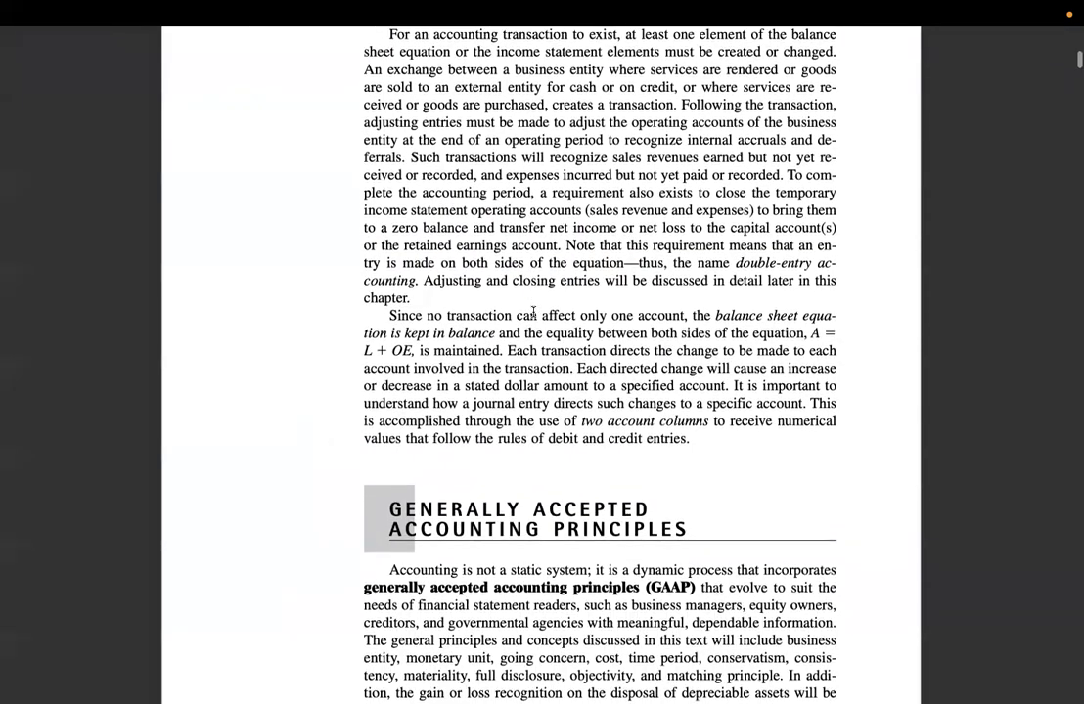
scroll(533, 313, "up", 2)
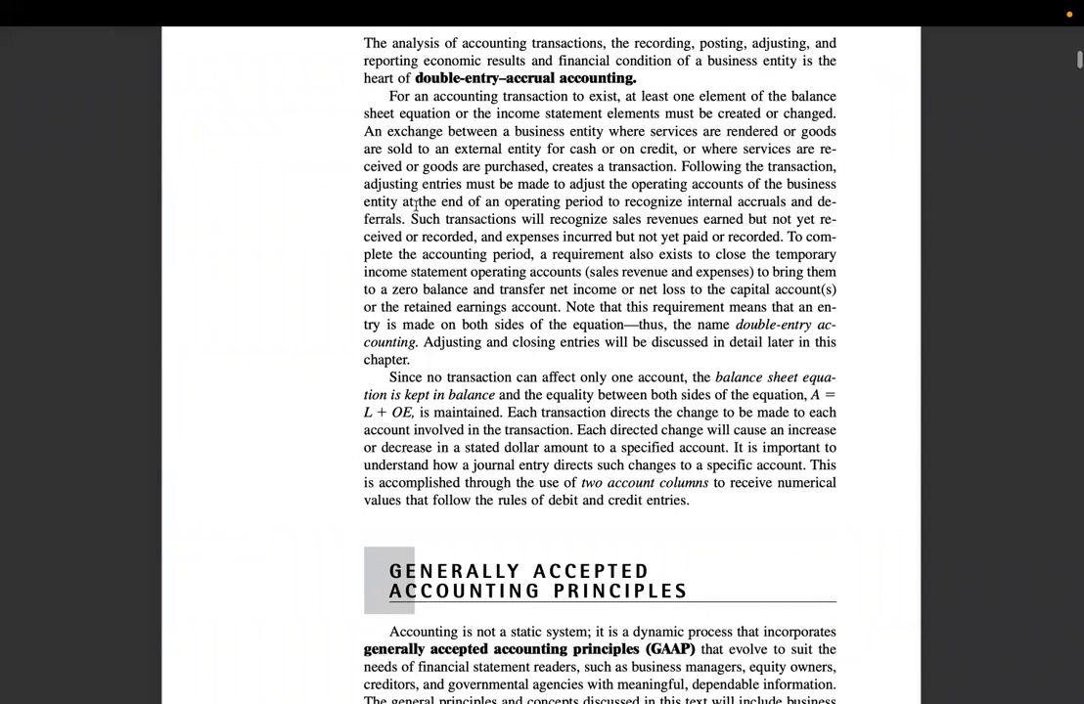
double_click(448, 219)
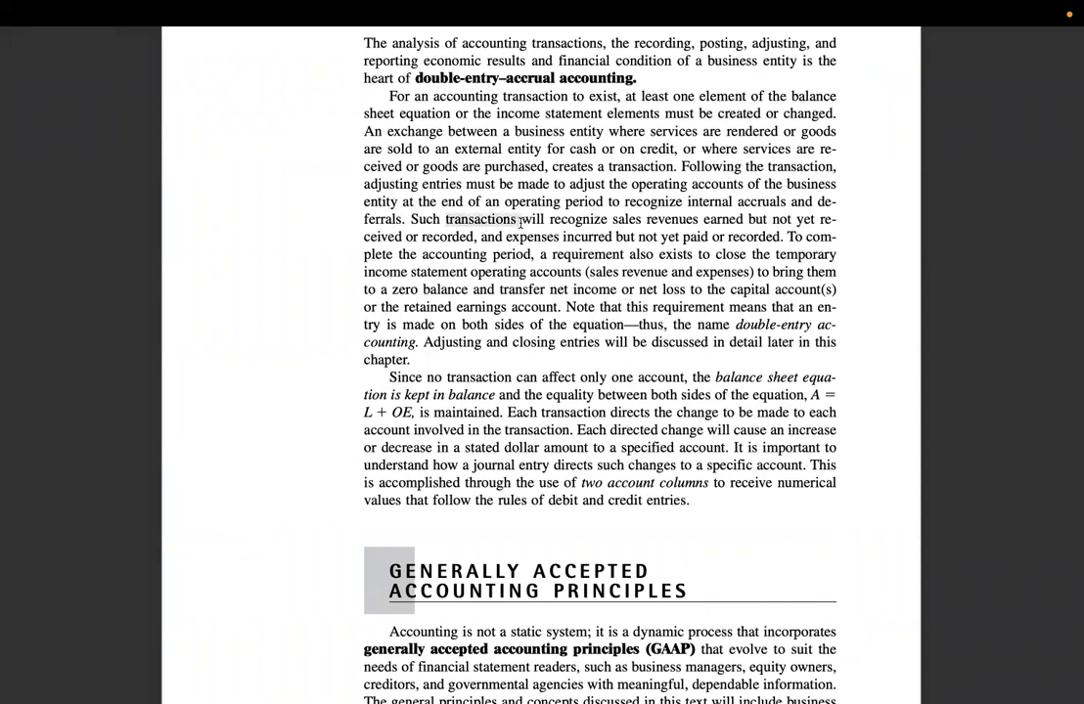
left_click(482, 281)
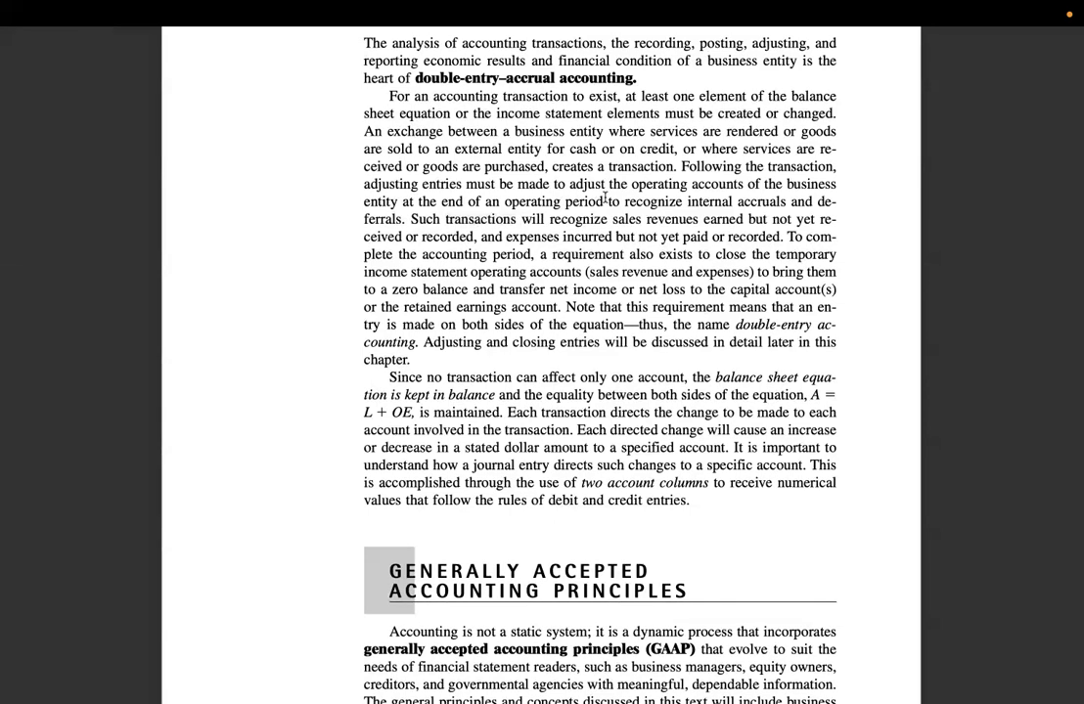
scroll(523, 171, "down", 1)
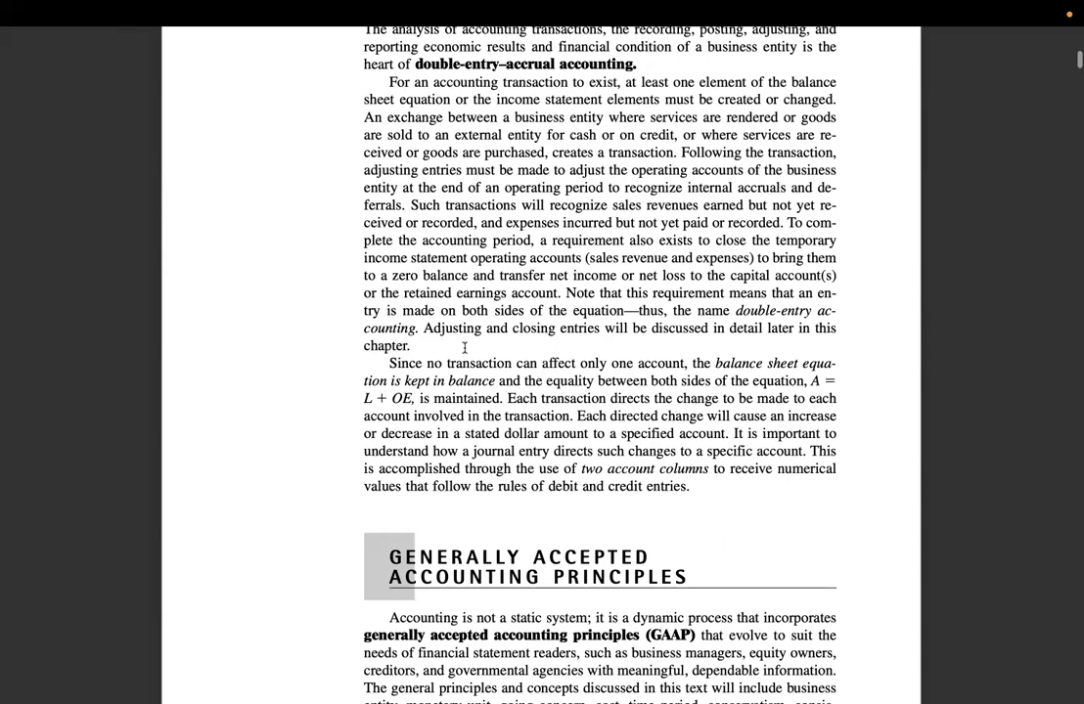
scroll(465, 348, "down", 3)
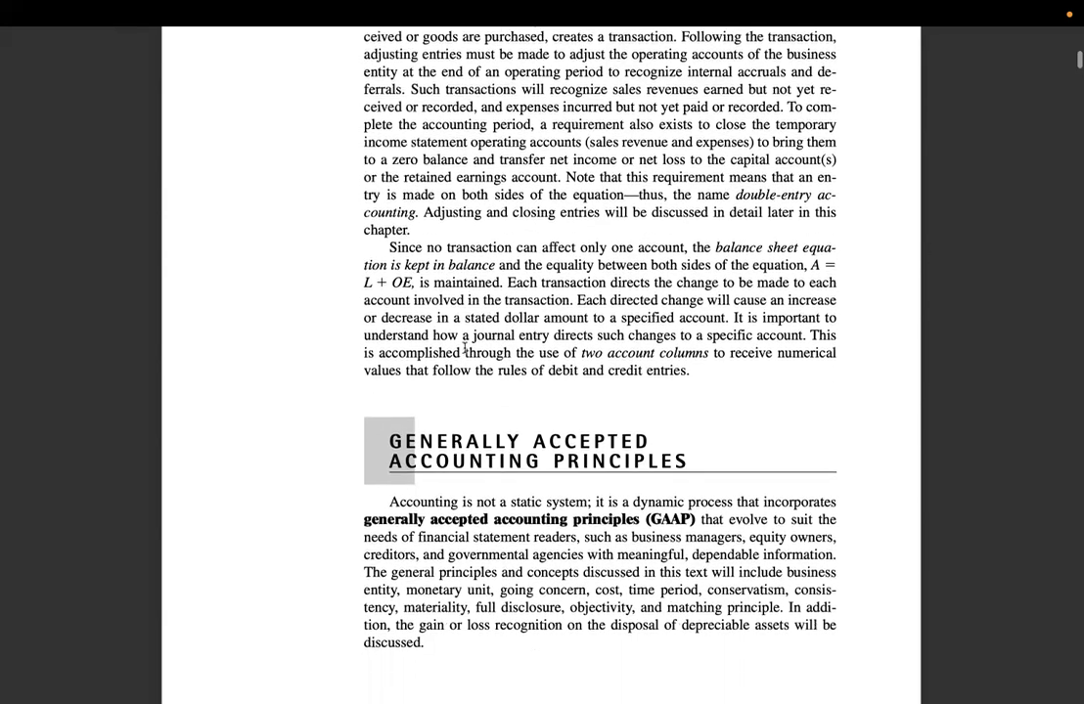
scroll(465, 350, "down", 1)
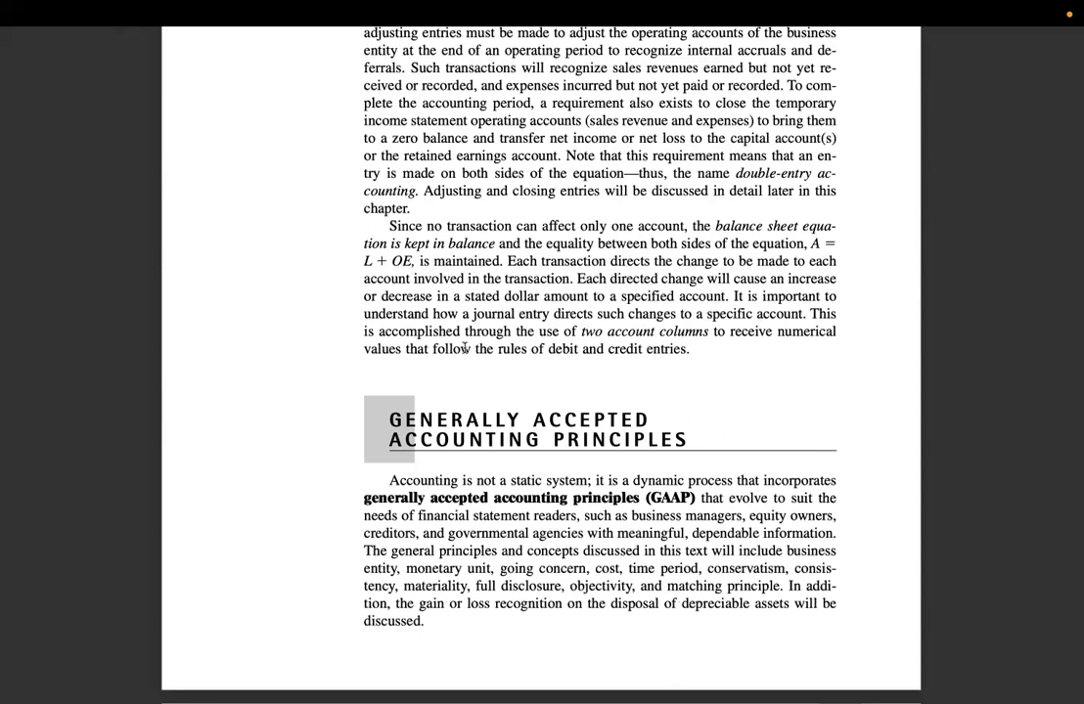
scroll(465, 347, "down", 1)
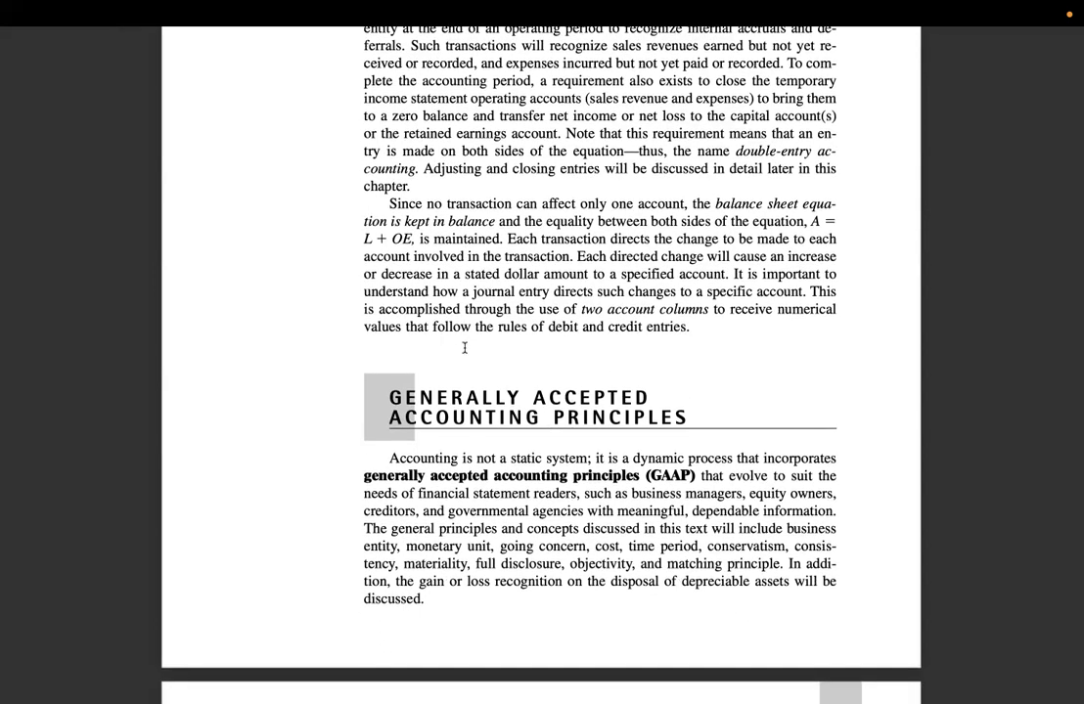
key("super+Tab")
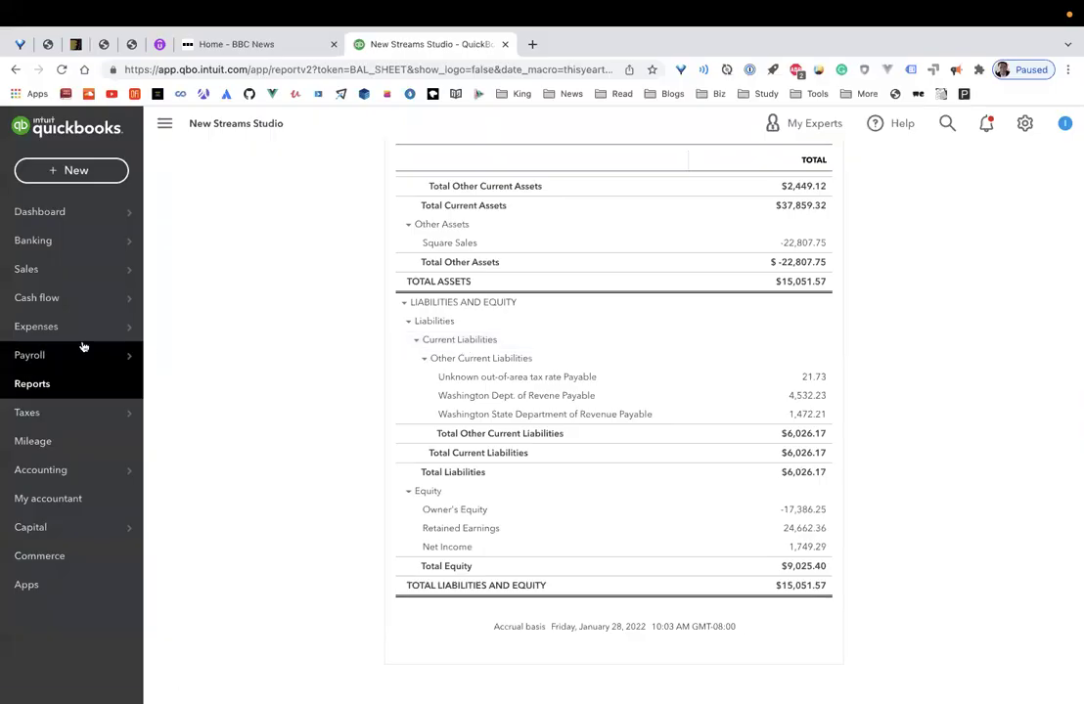
Create a new journal entry from the + New menu's Other section
mouse_move(54, 214)
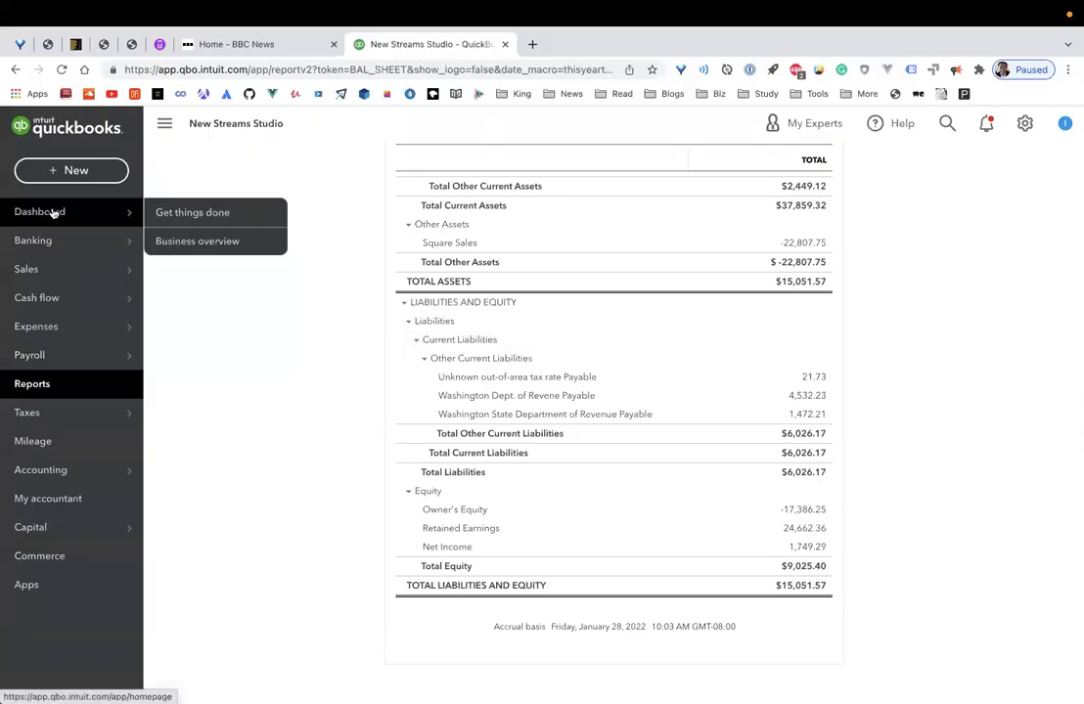
left_click(76, 171)
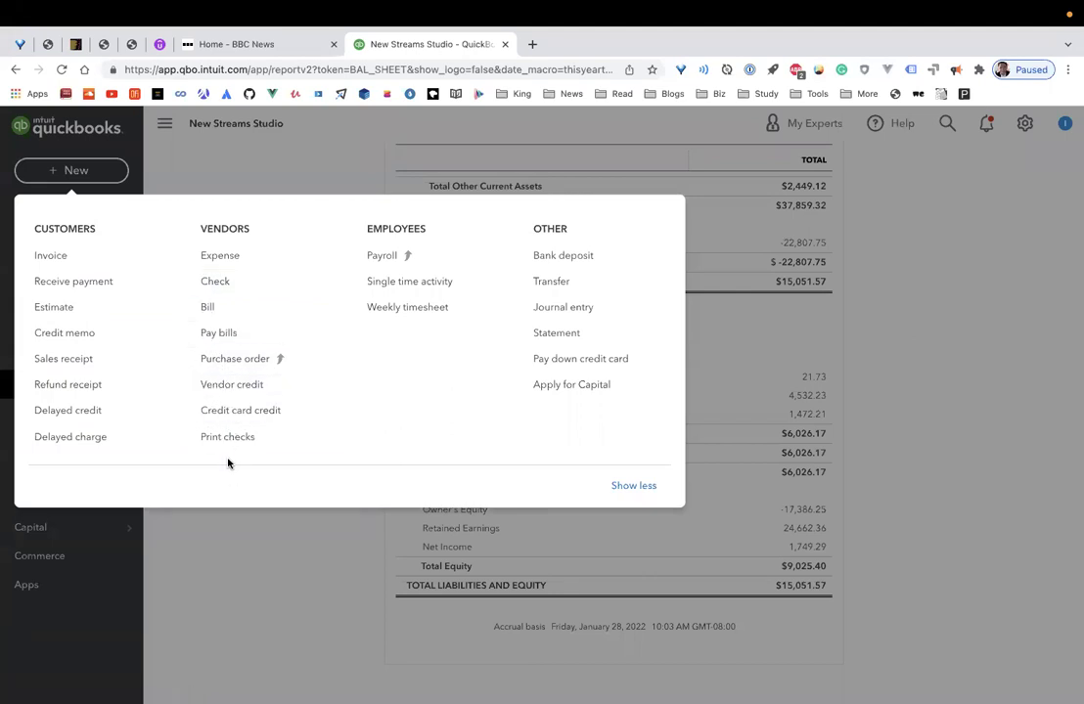
left_click(593, 311)
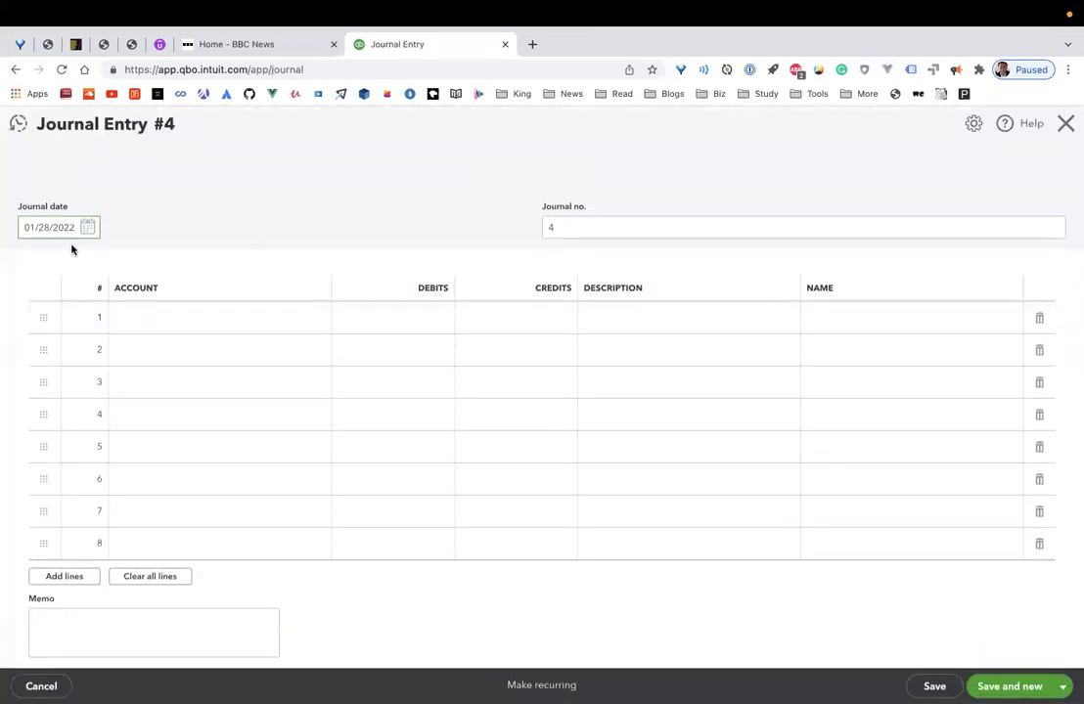
Set line 1's account to Cash on hand
left_click(171, 317)
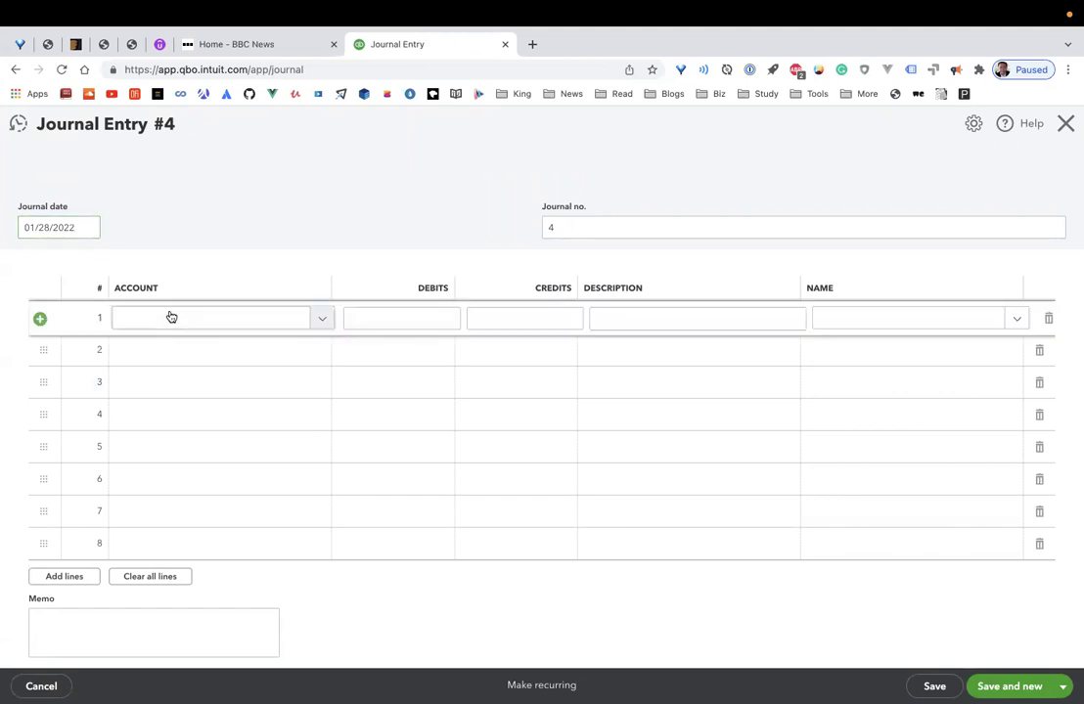
left_click(323, 320)
scroll(303, 416, "down", 5)
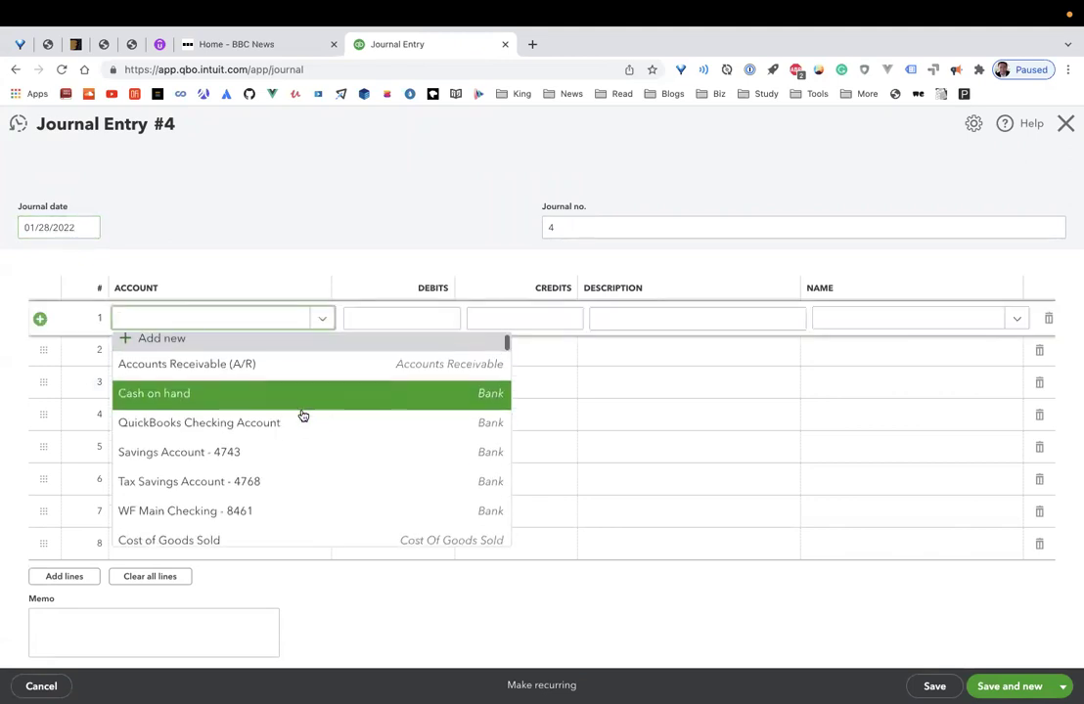
scroll(302, 416, "down", 2)
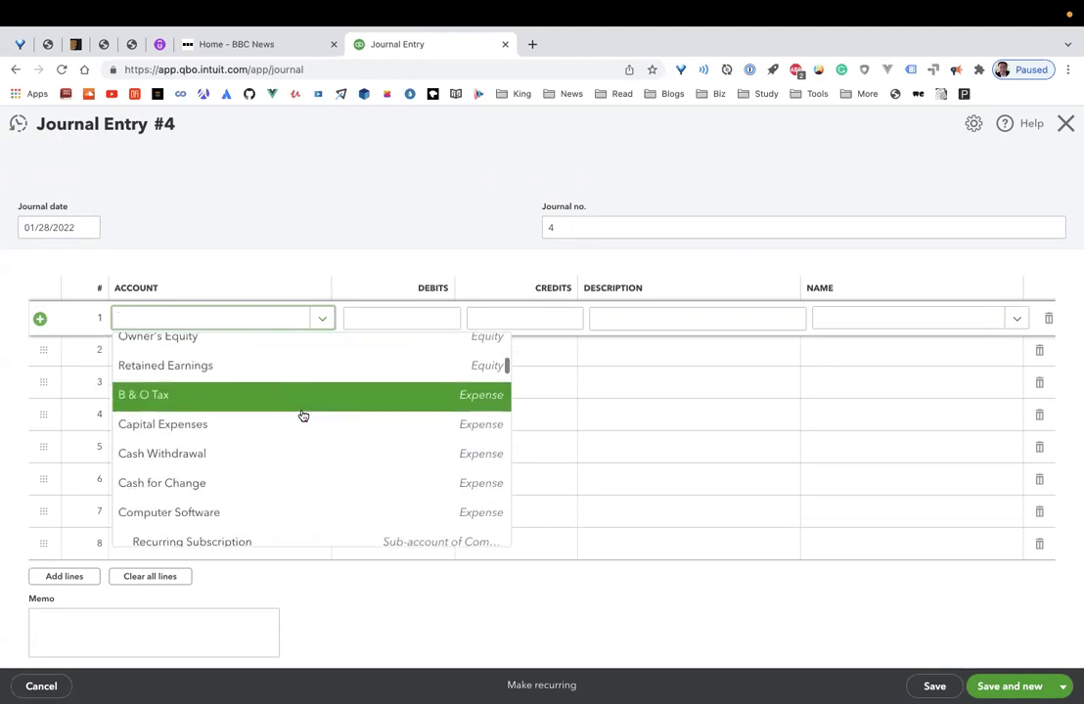
scroll(302, 416, "up", 2)
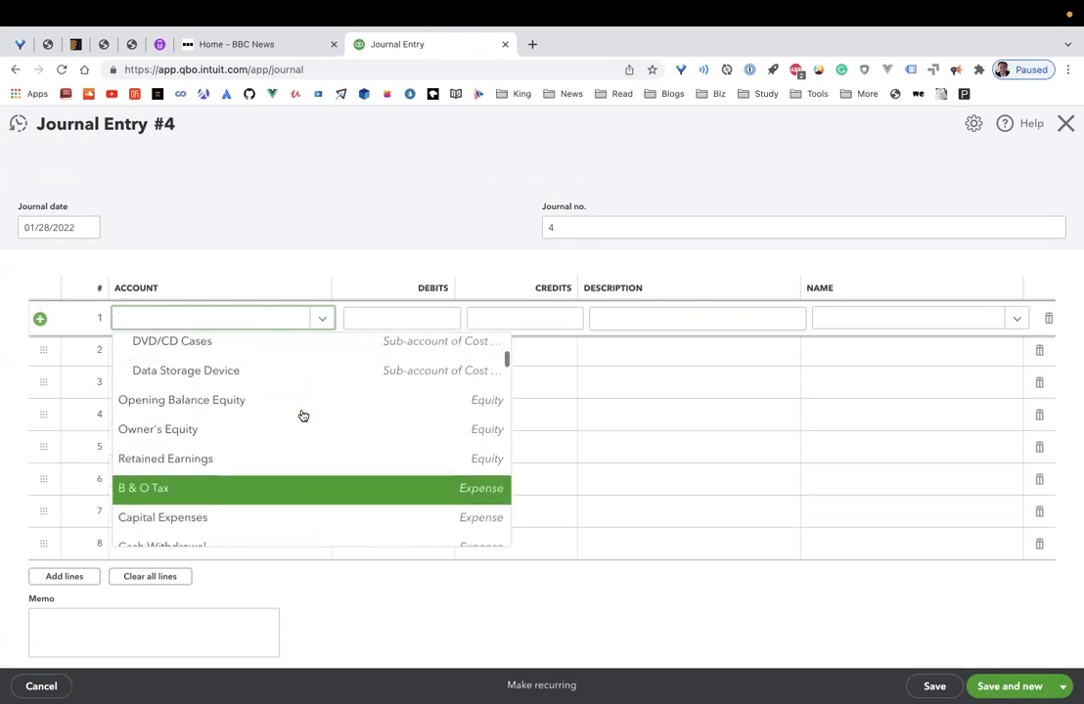
scroll(303, 416, "down", 3)
scroll(302, 416, "up", 3)
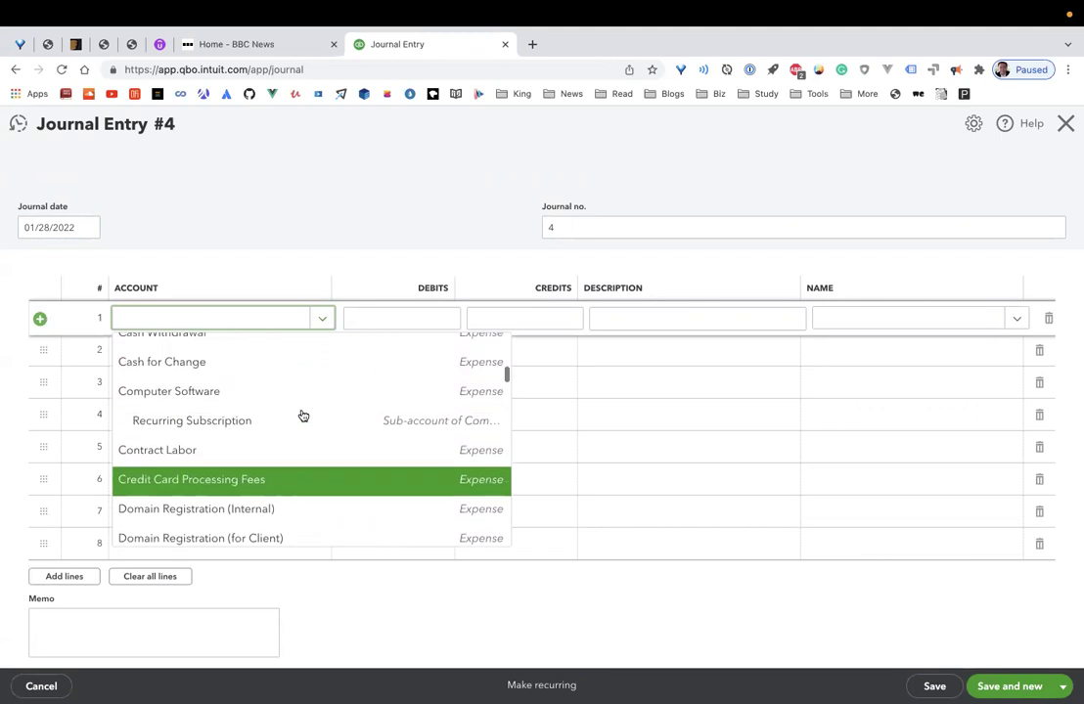
scroll(302, 416, "up", 1)
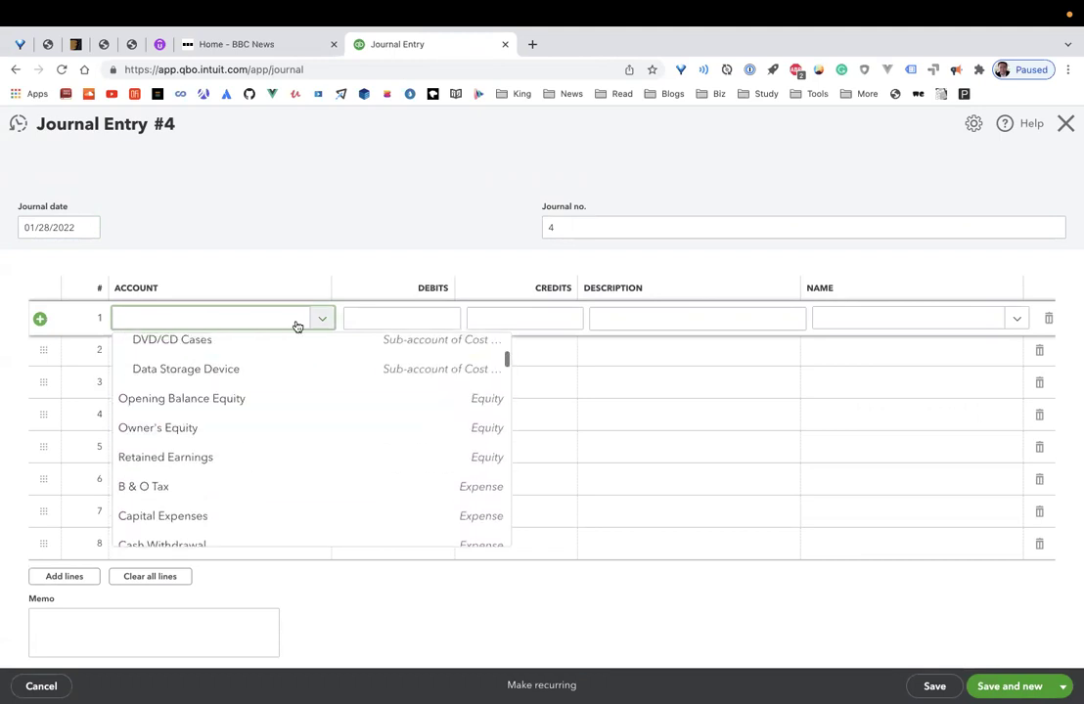
left_click(243, 321)
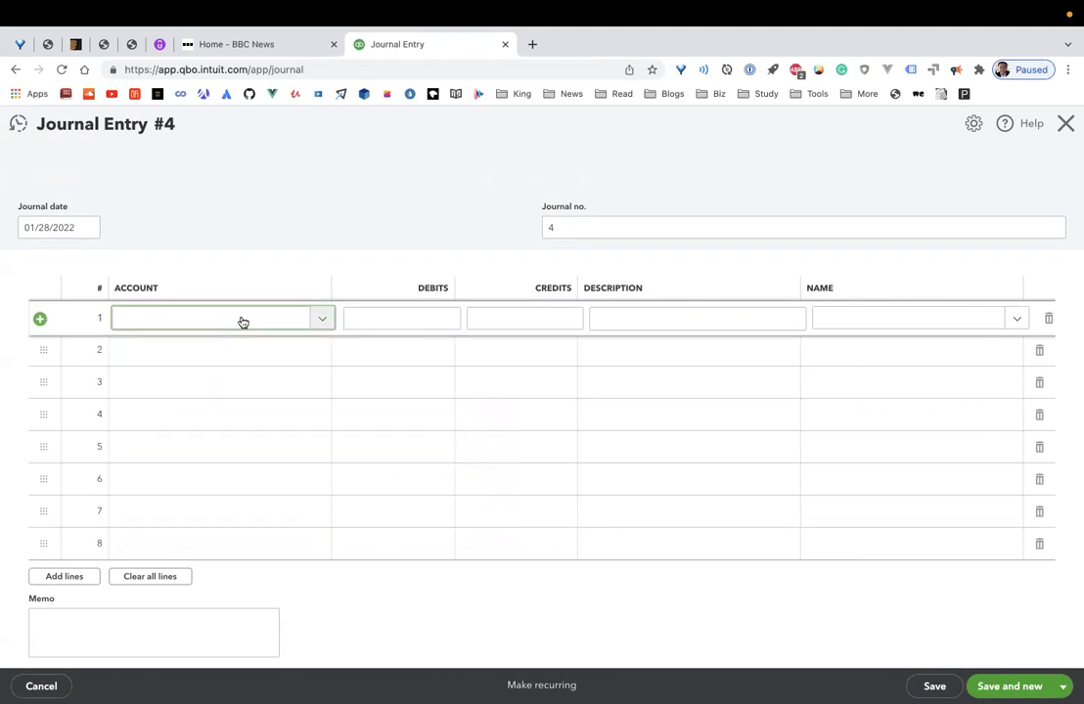
left_click(320, 324)
left_click(287, 320)
type("B")
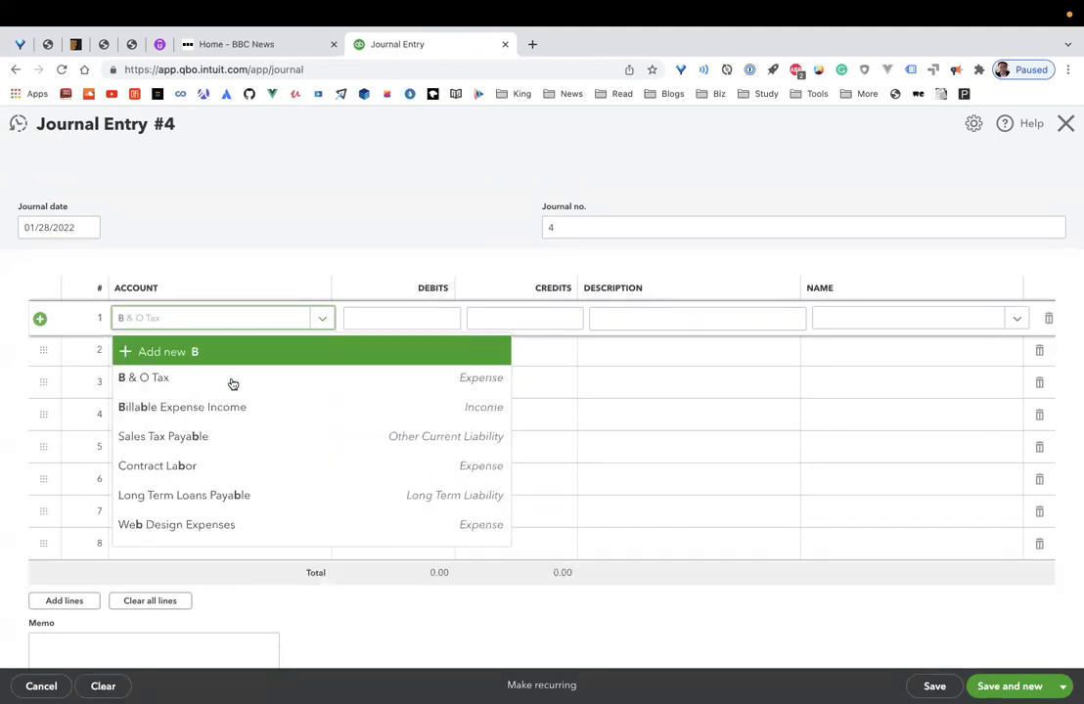
key("BackSpace")
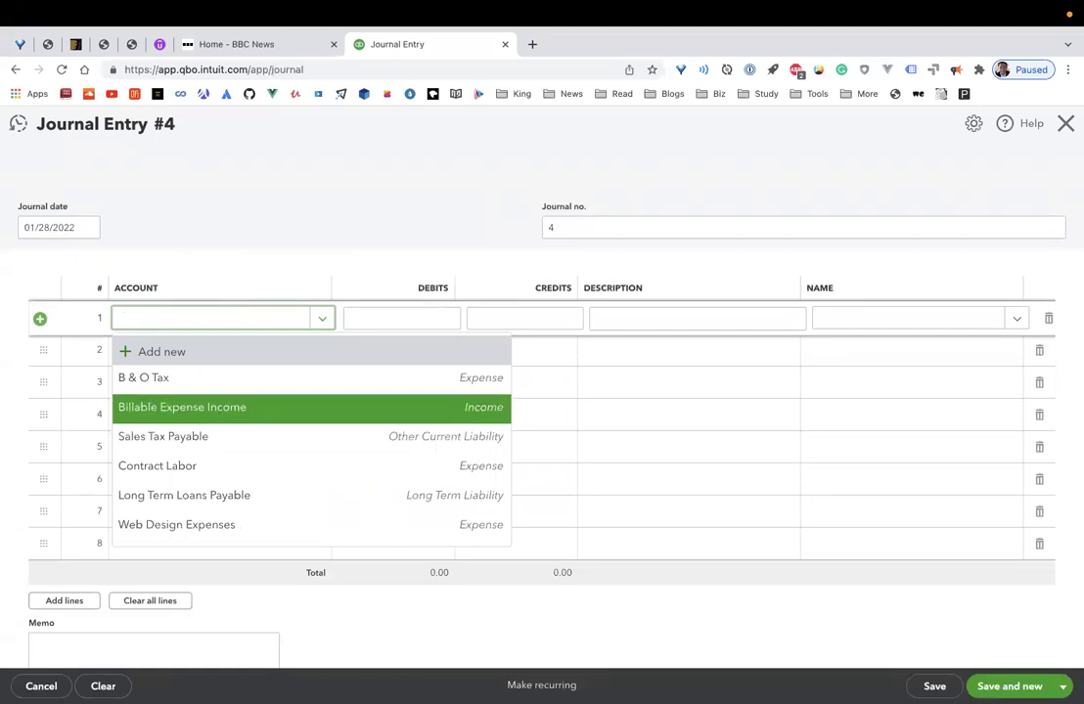
type("cah")
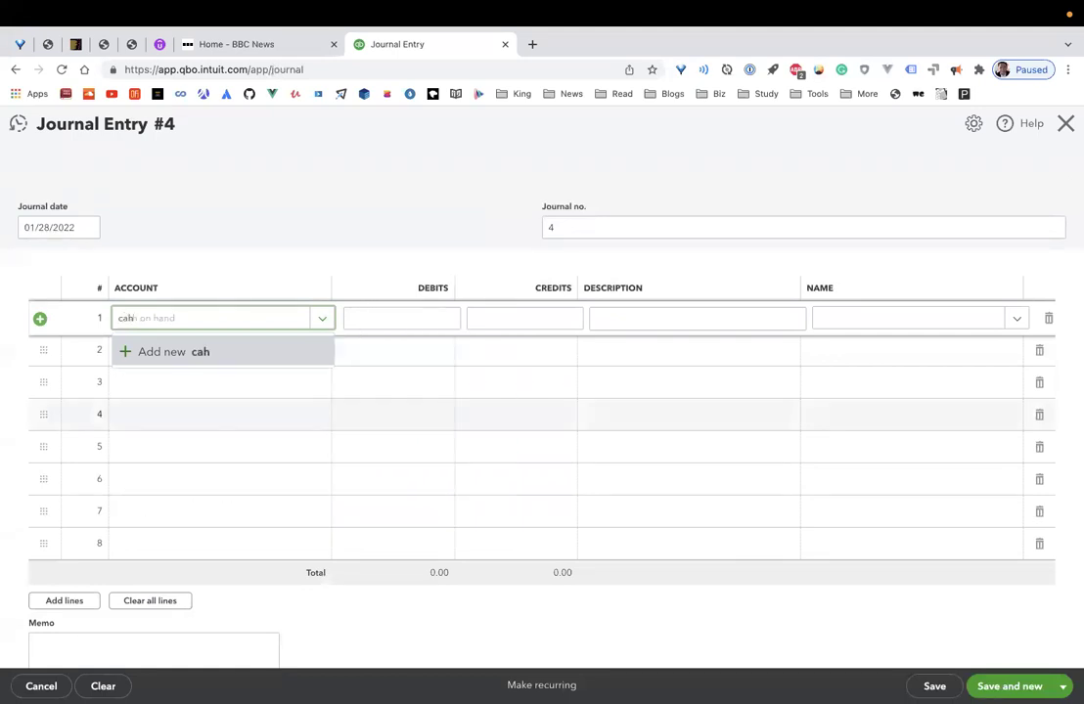
key("BackSpace")
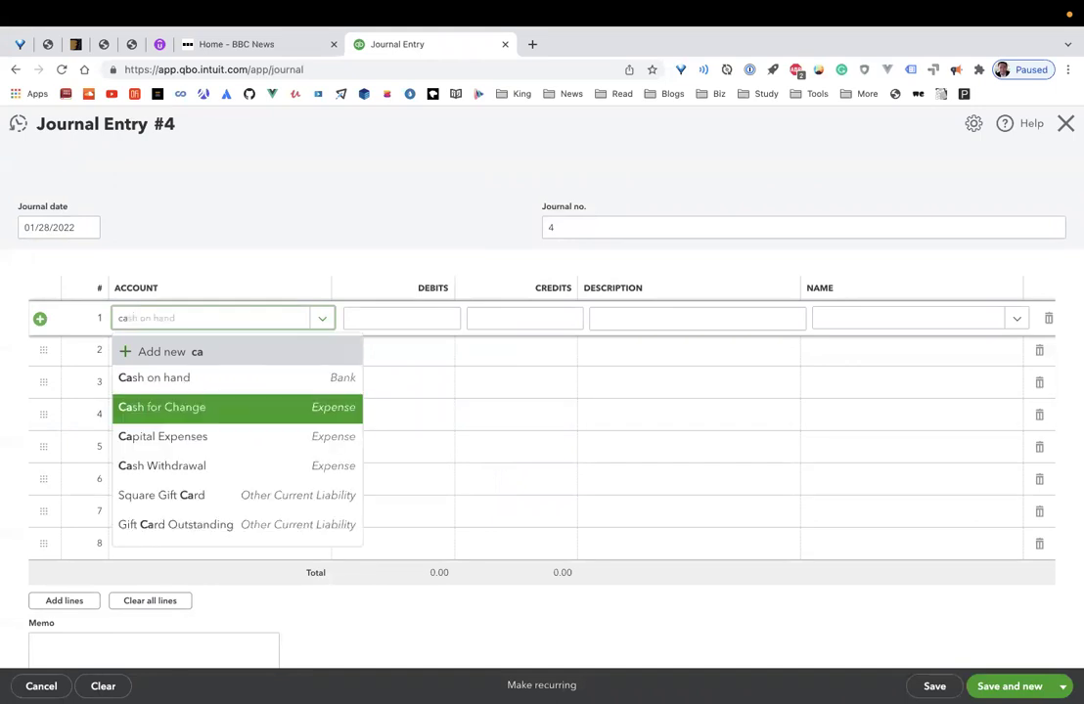
left_click(175, 380)
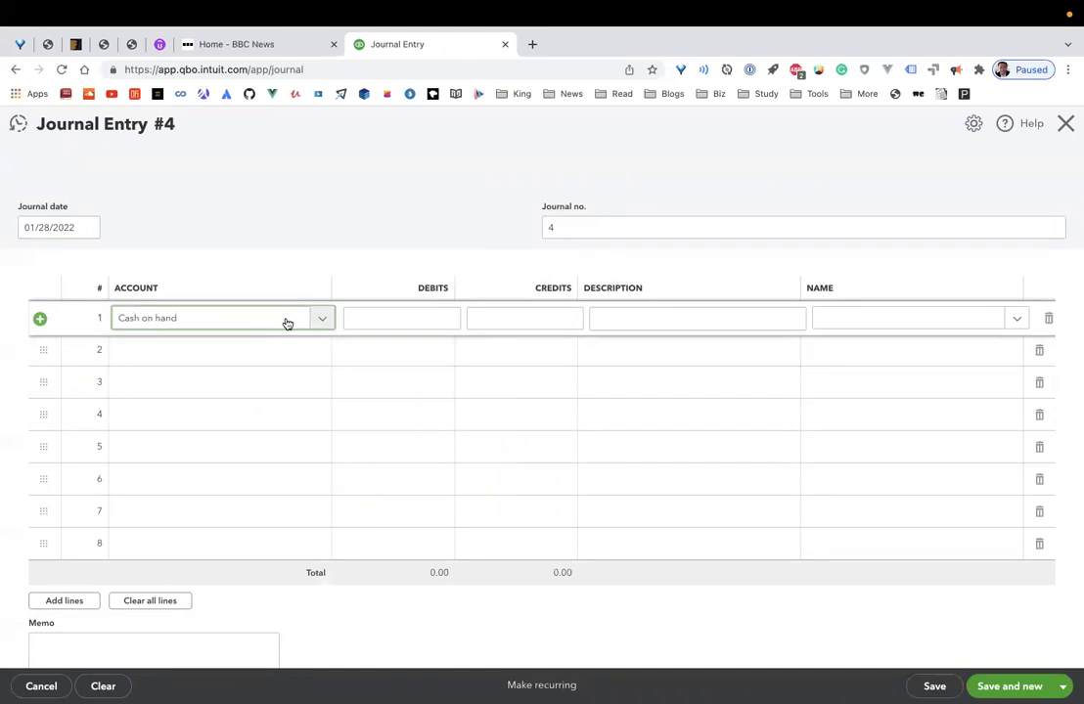
Enter 2000 in line 1's Credits column
left_click(429, 306)
left_click(511, 323)
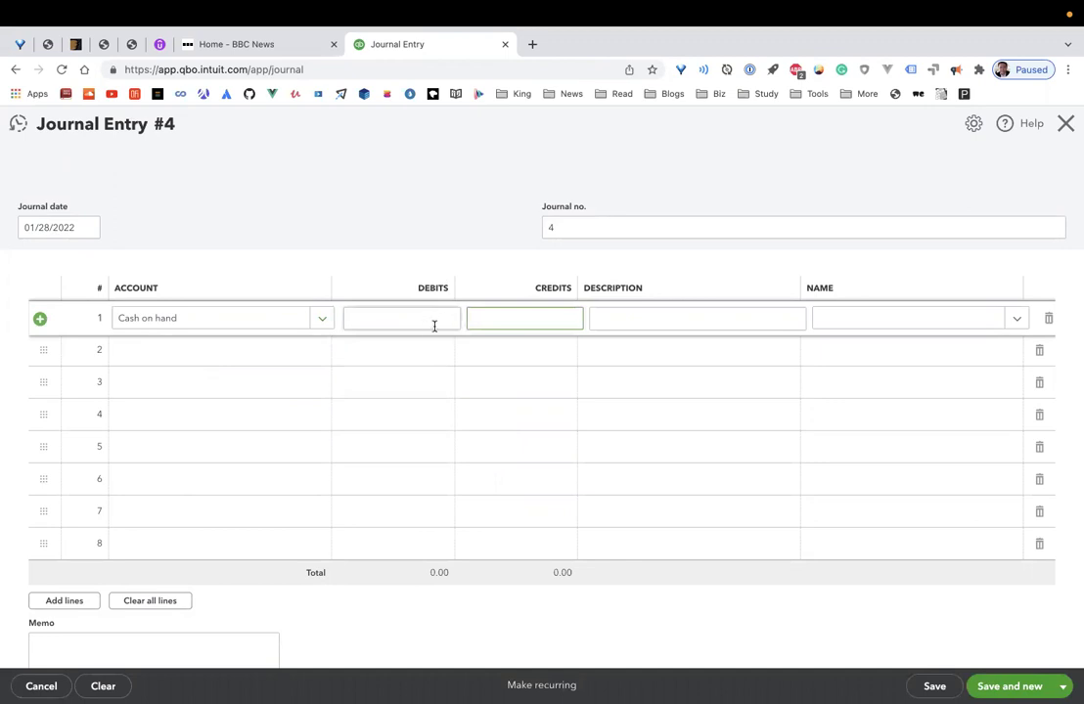
left_click(433, 322)
left_click(527, 321)
left_click(424, 325)
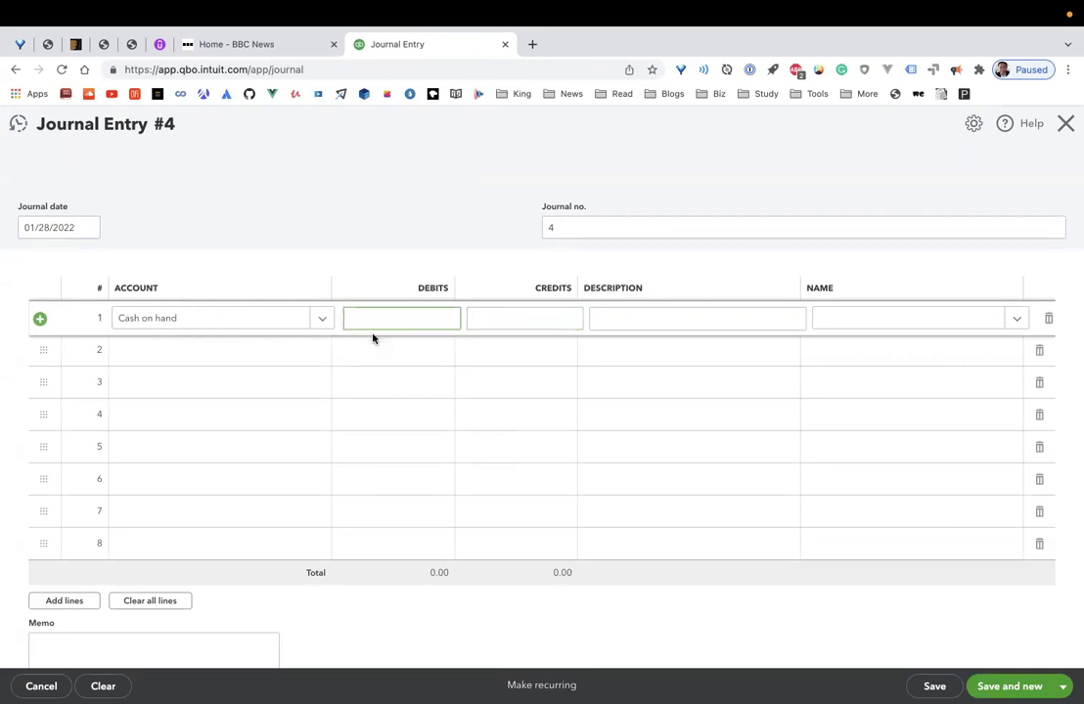
left_click(538, 321)
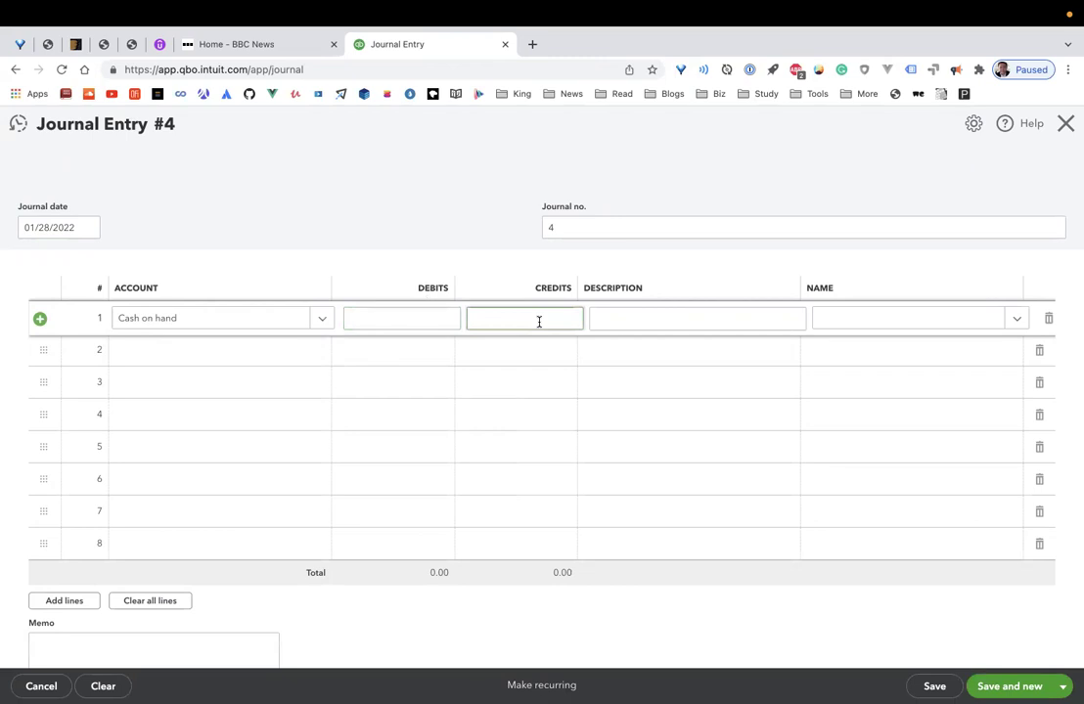
type("2000")
left_click(219, 352)
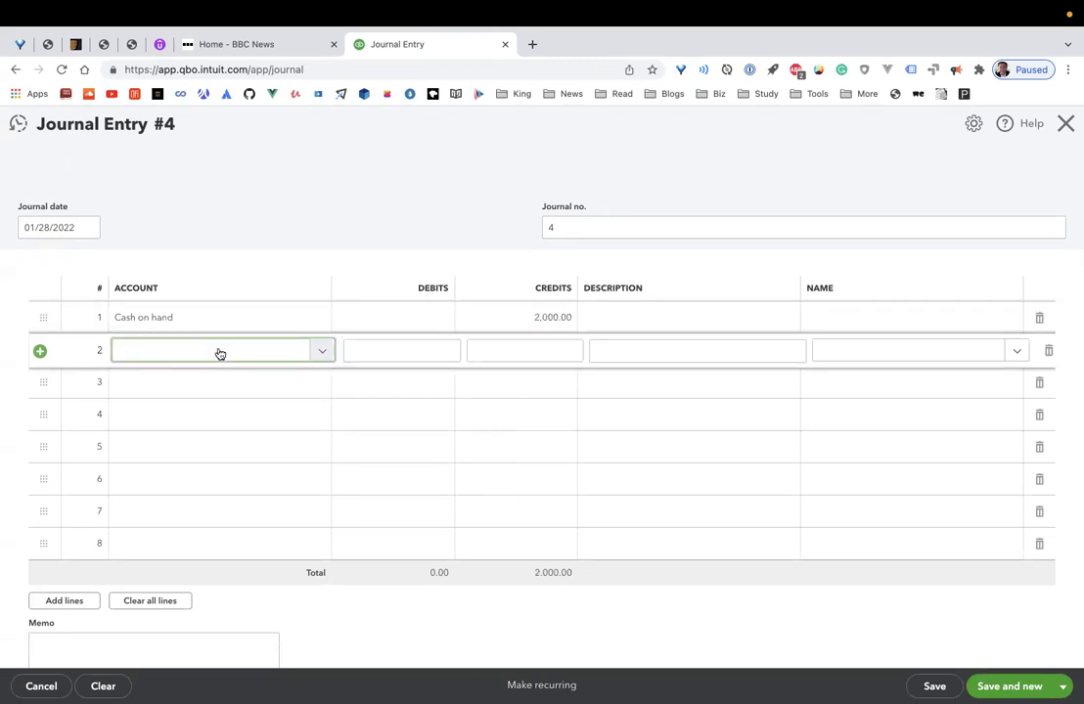
Choose Travel:Food as line 2's account so its Debits shows 2,000.00
type("fin")
key("BackSpace")
key("BackSpace")
type("ix")
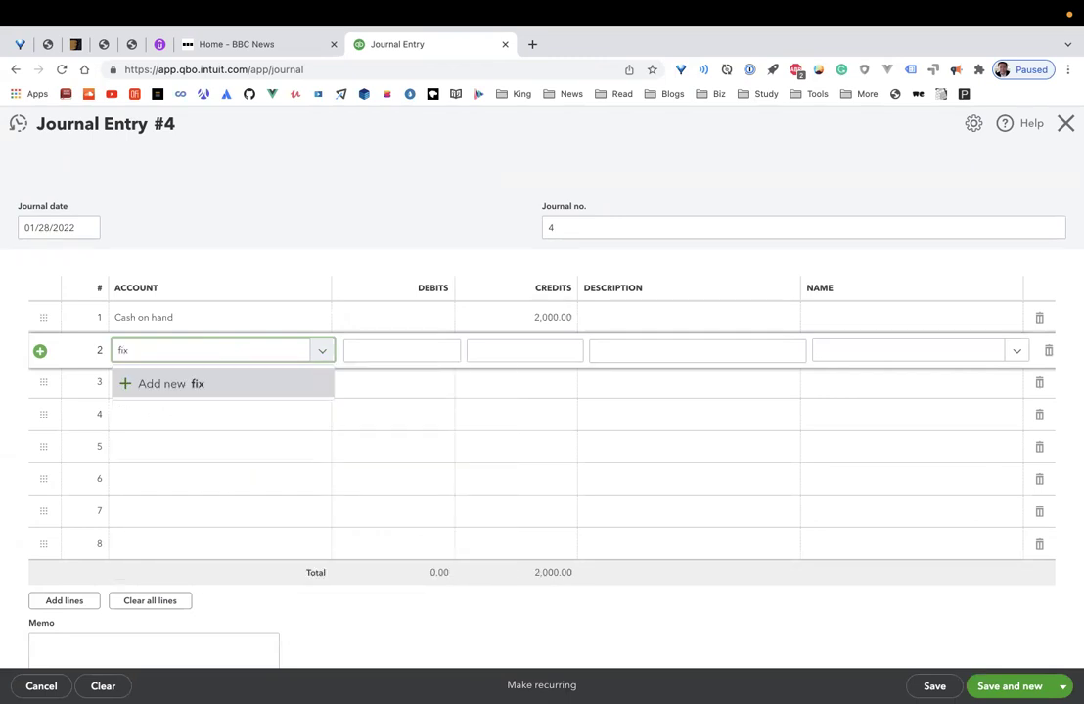
key("BackSpace")
key("BackSpace")
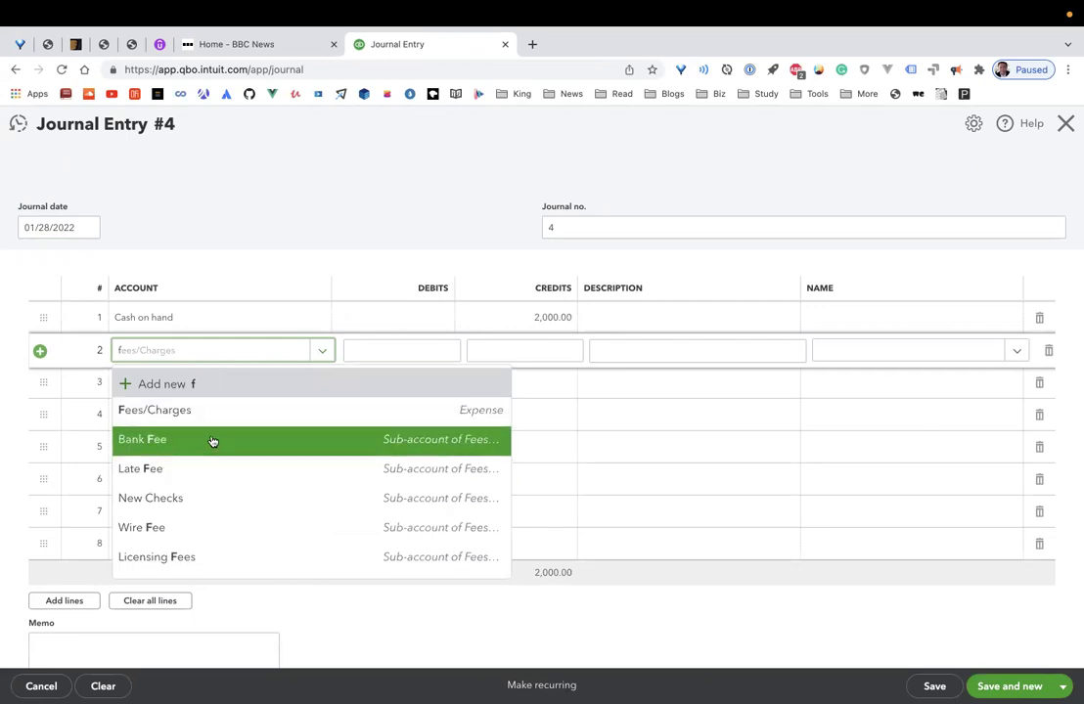
scroll(189, 501, "down", 5)
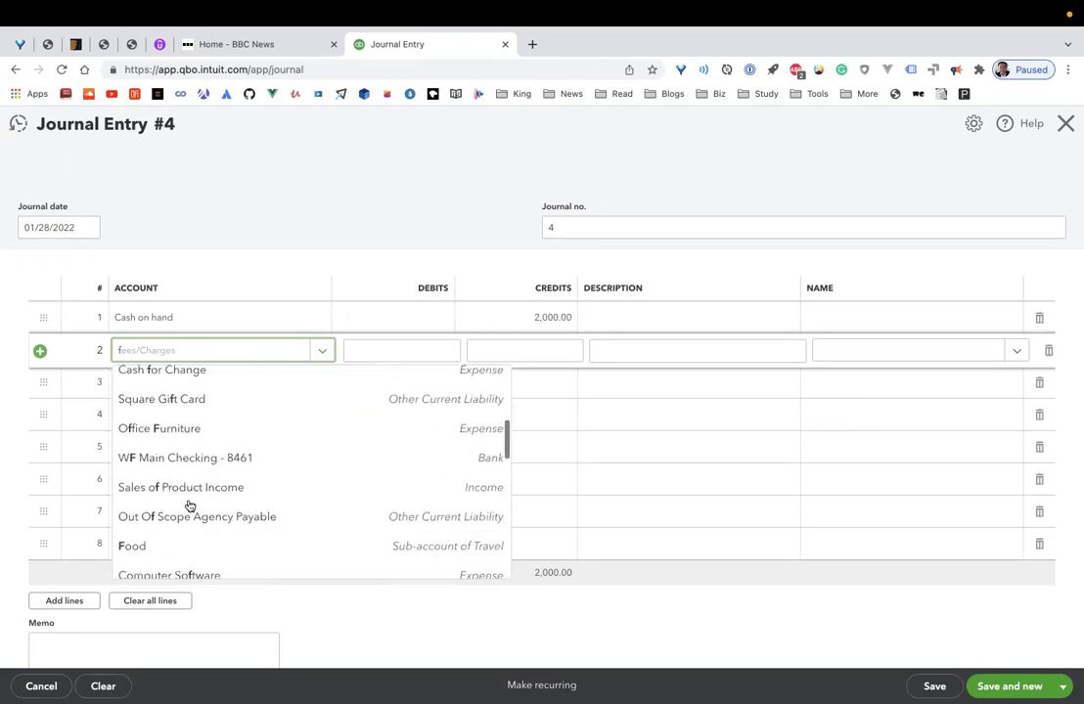
scroll(189, 506, "down", 2)
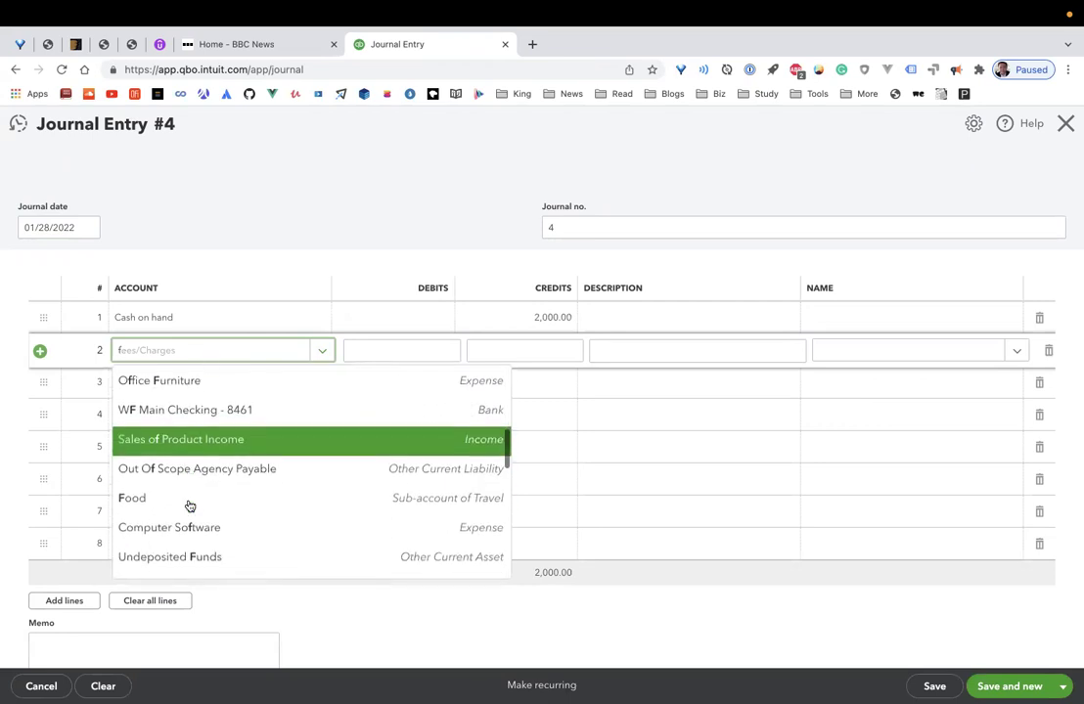
left_click(183, 500)
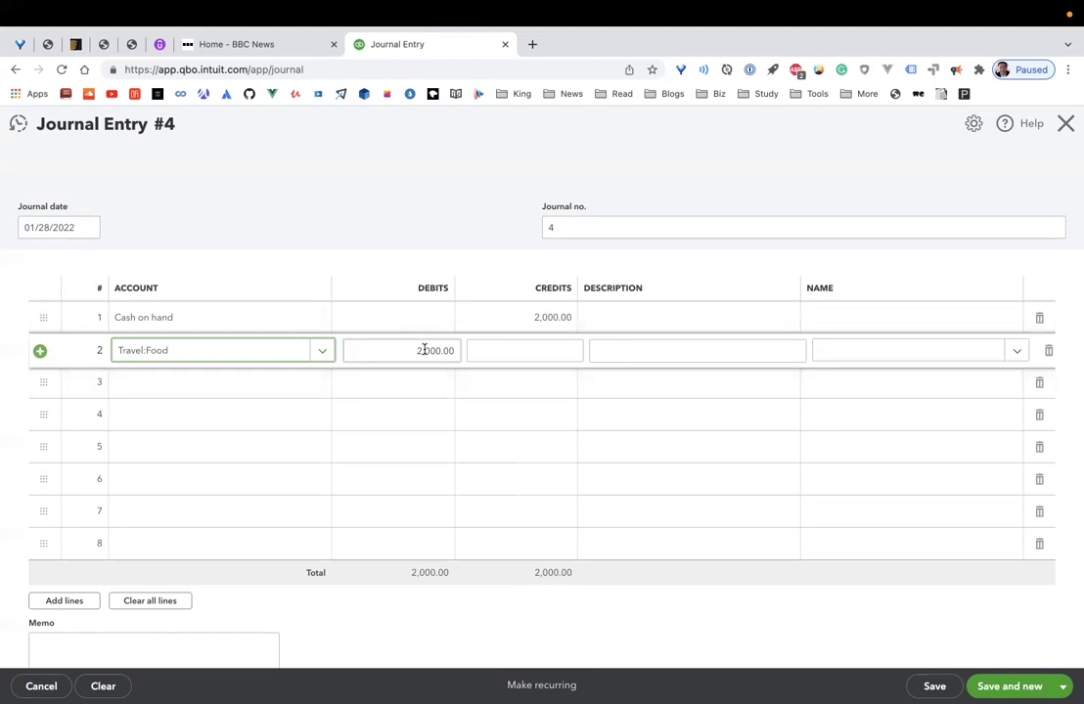
left_click(434, 349)
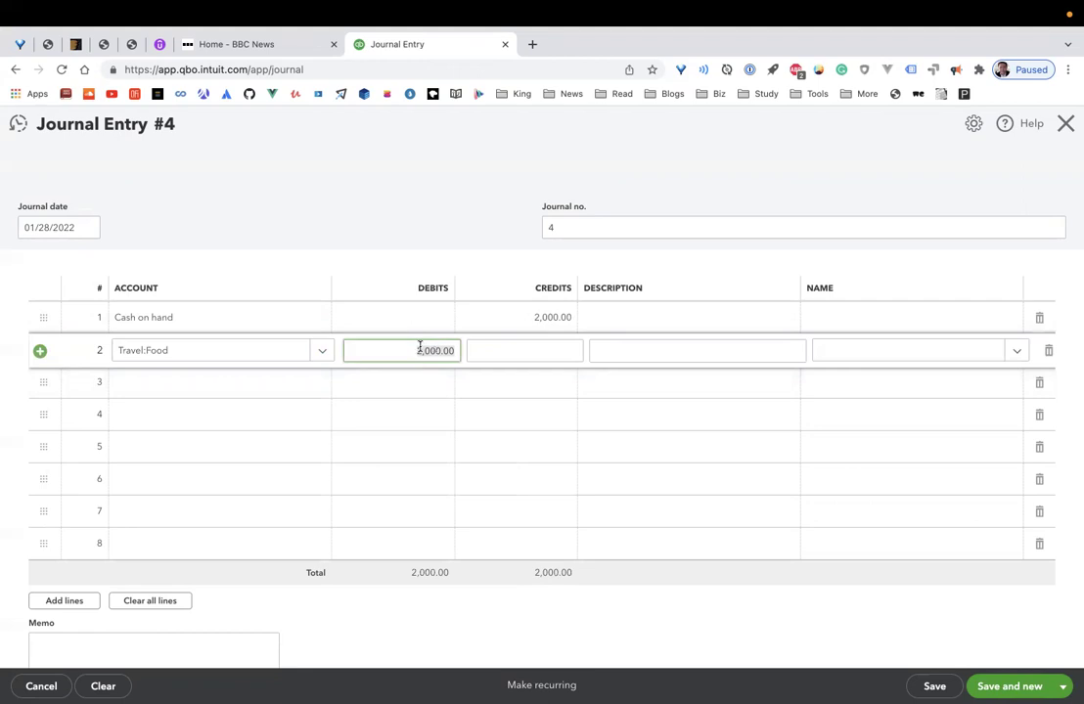
left_click(325, 351)
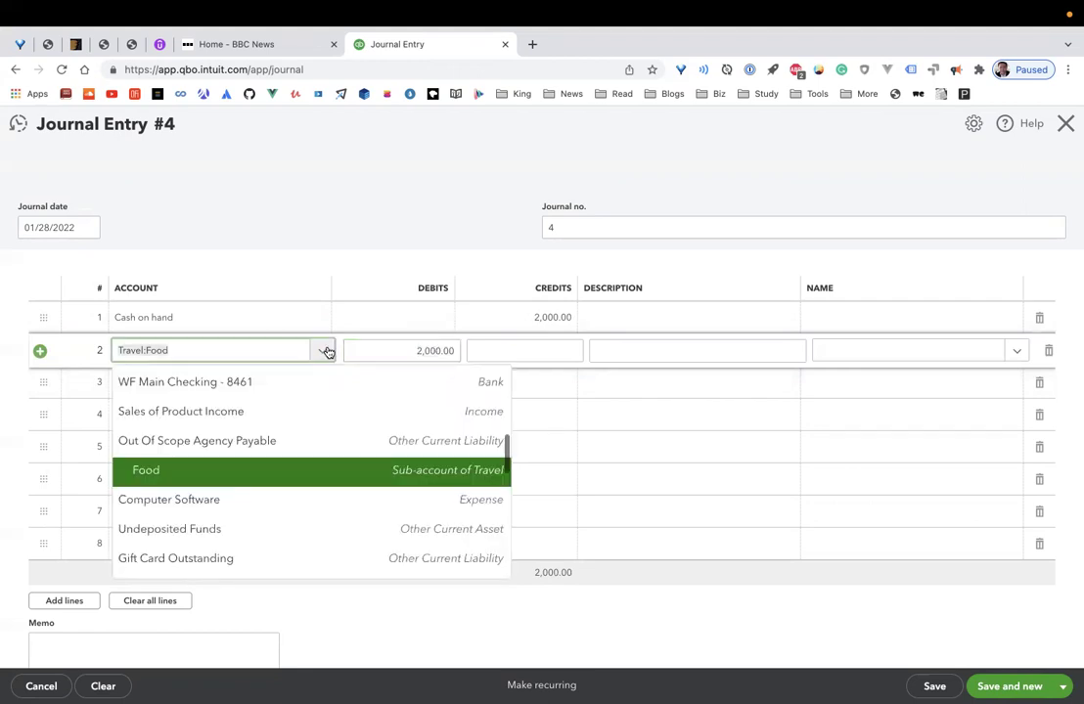
Set line 2's account to Computer Software, then reopen and browse the account list
scroll(285, 477, "down", 1)
left_click(273, 481)
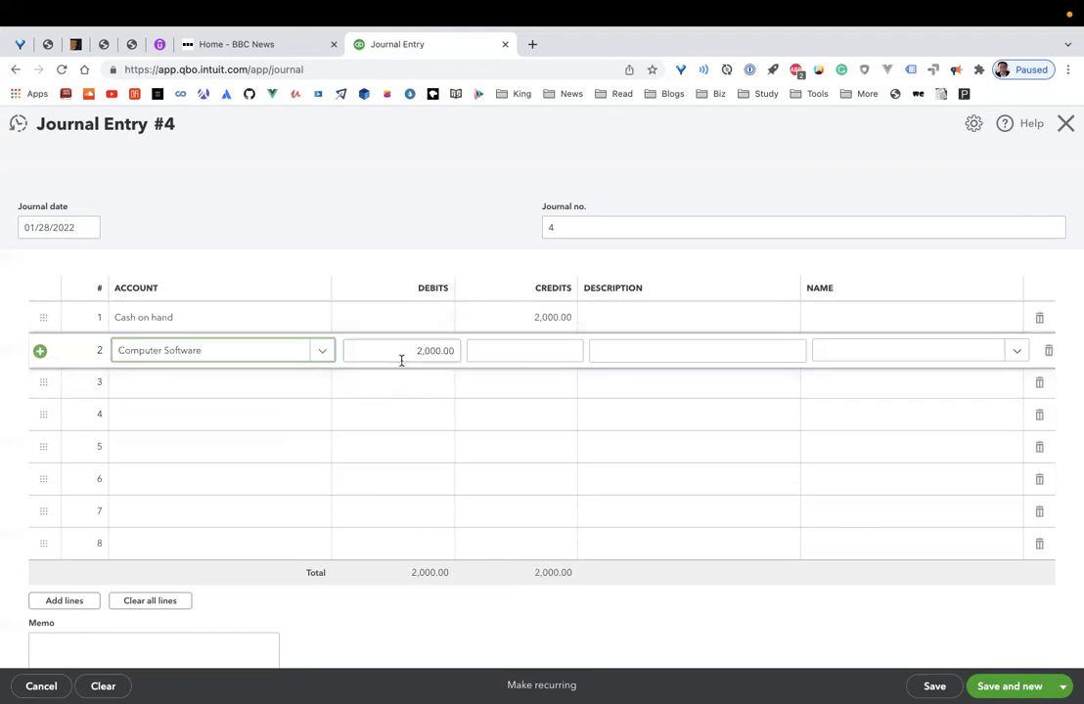
left_click(322, 351)
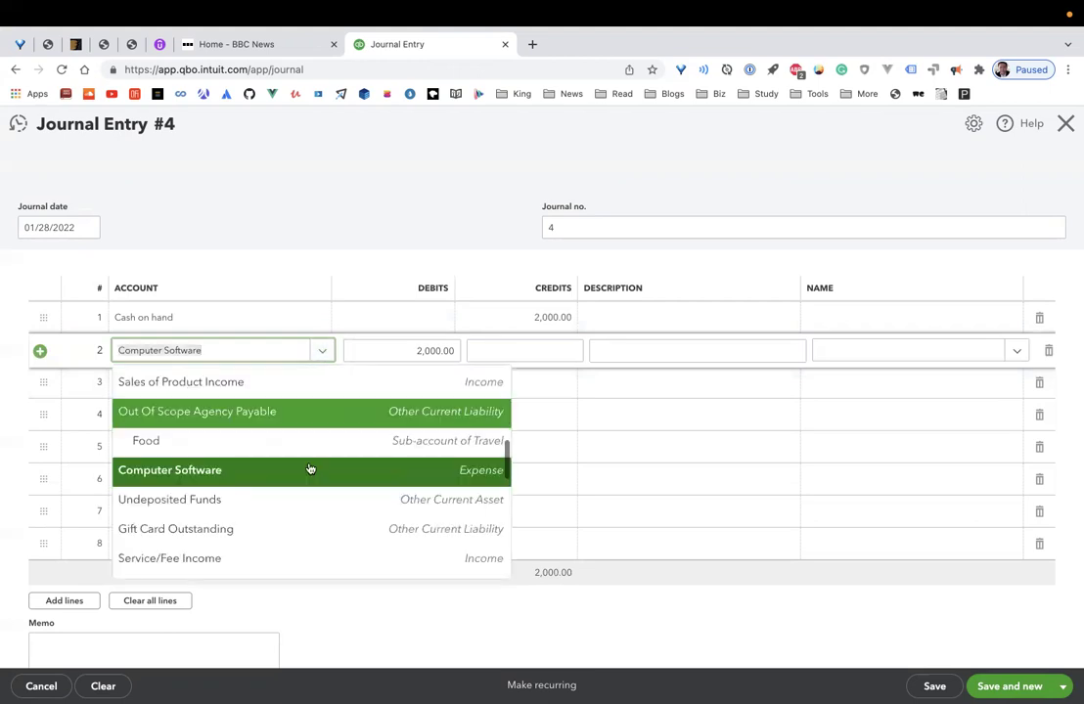
scroll(309, 472, "down", 5)
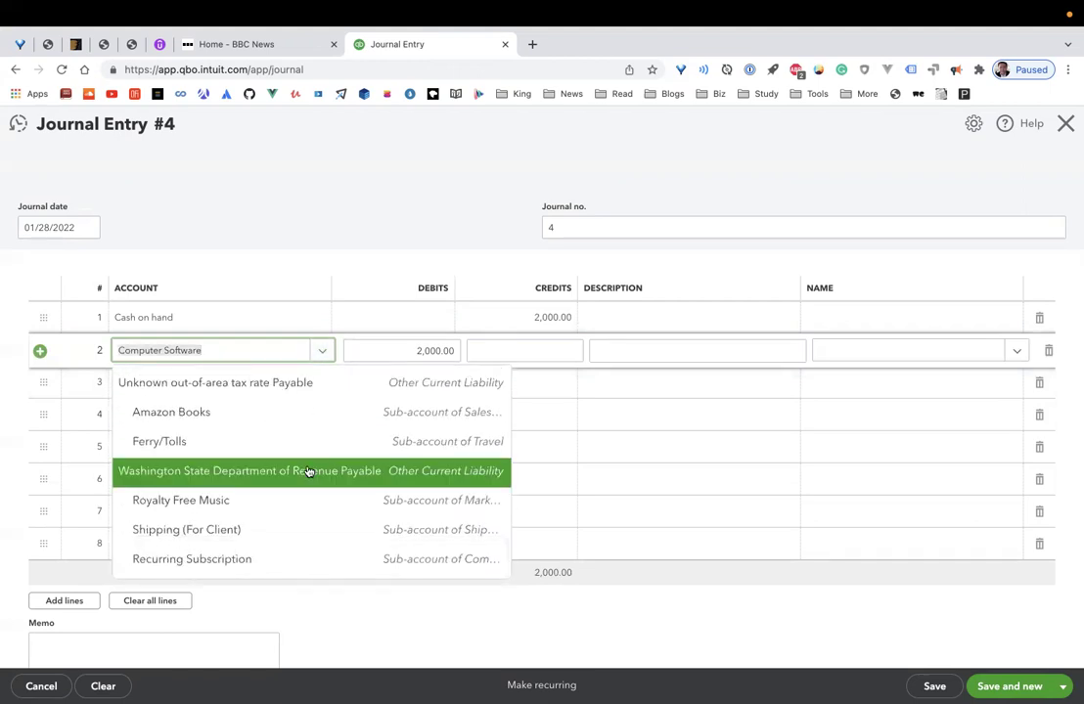
scroll(308, 472, "up", 8)
scroll(308, 472, "up", 4)
scroll(308, 472, "down", 10)
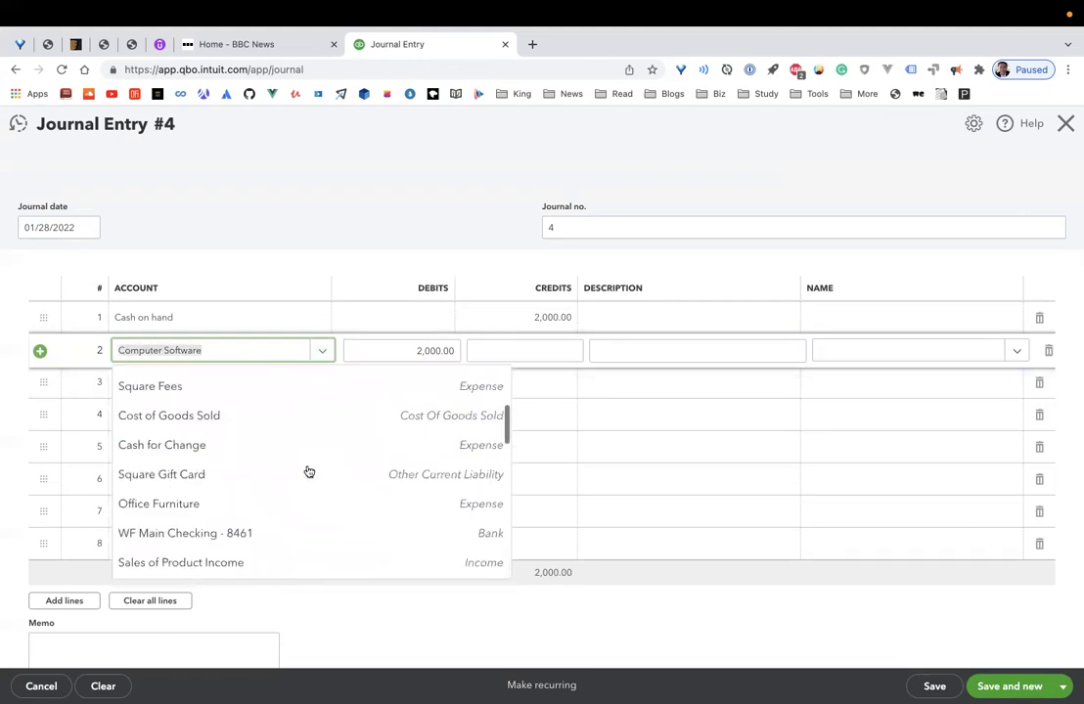
scroll(308, 471, "up", 3)
scroll(308, 471, "down", 3)
scroll(308, 471, "down", 5)
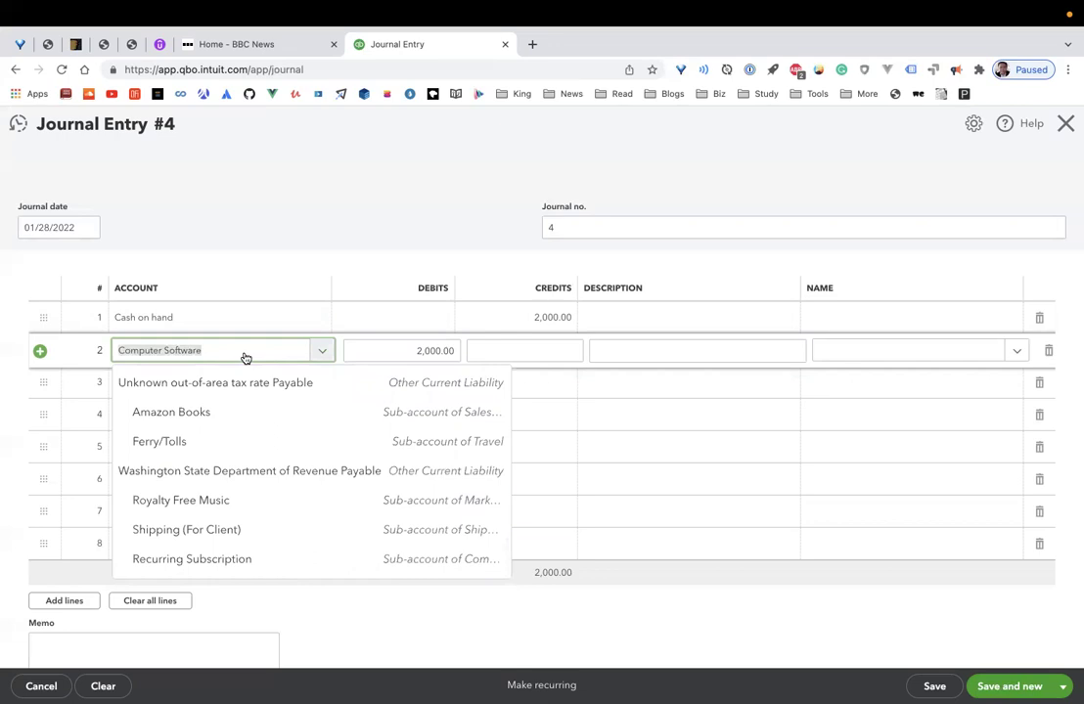
Search 'ass' and pick Inventory Asset as line 2's account, keeping the 2,000.00 debit
key("BackSpace")
type("ass")
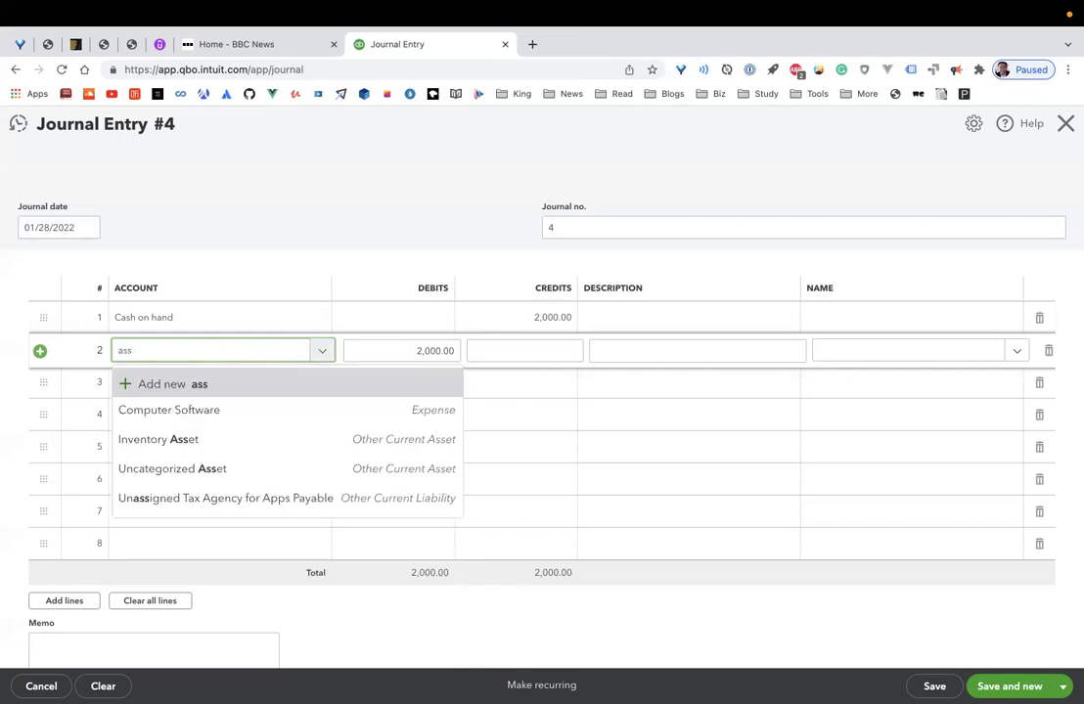
left_click(137, 441)
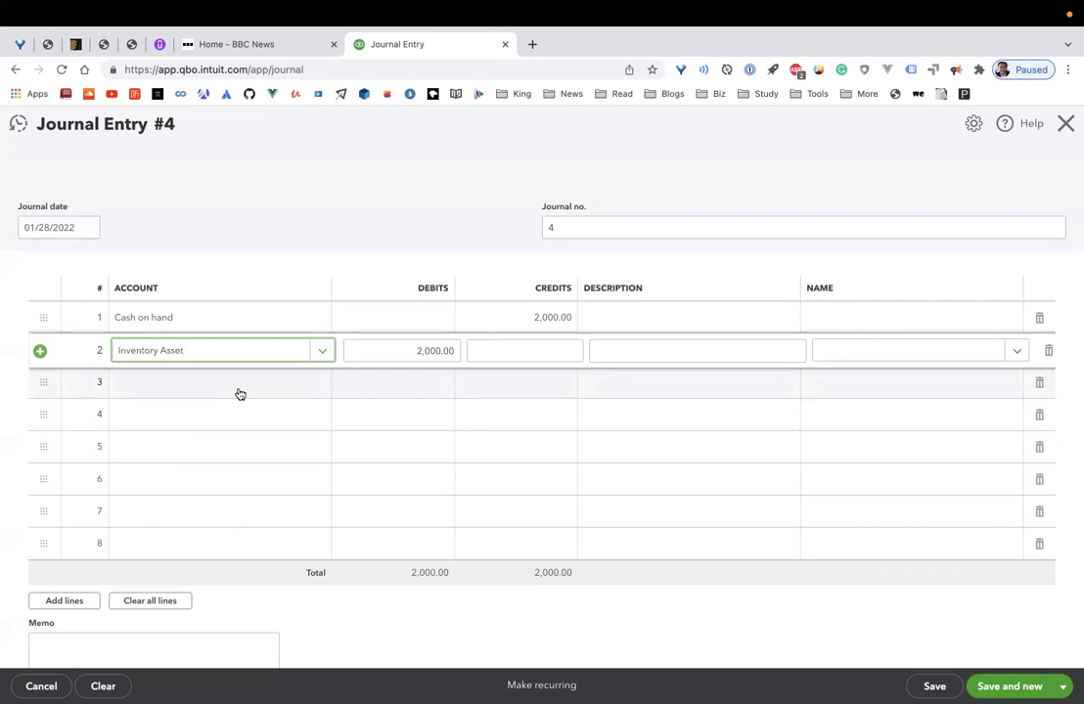
left_click(417, 352)
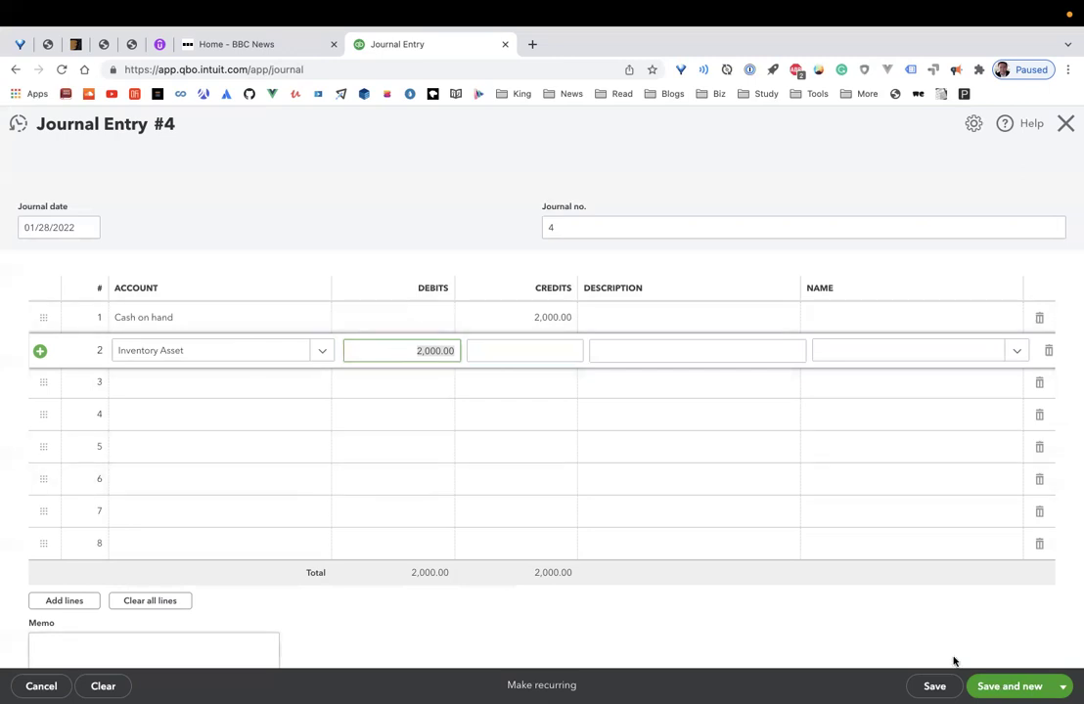
Discard Journal Entry #4 without saving, close the QuickBooks tab, and switch applications
left_click(1065, 124)
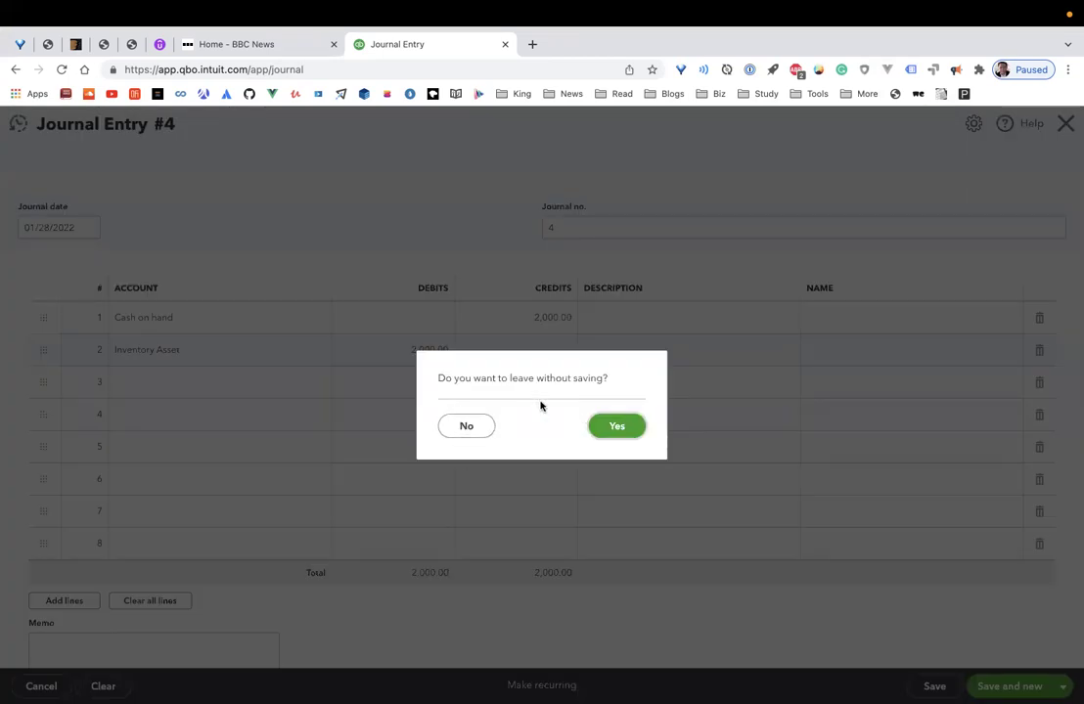
left_click(614, 429)
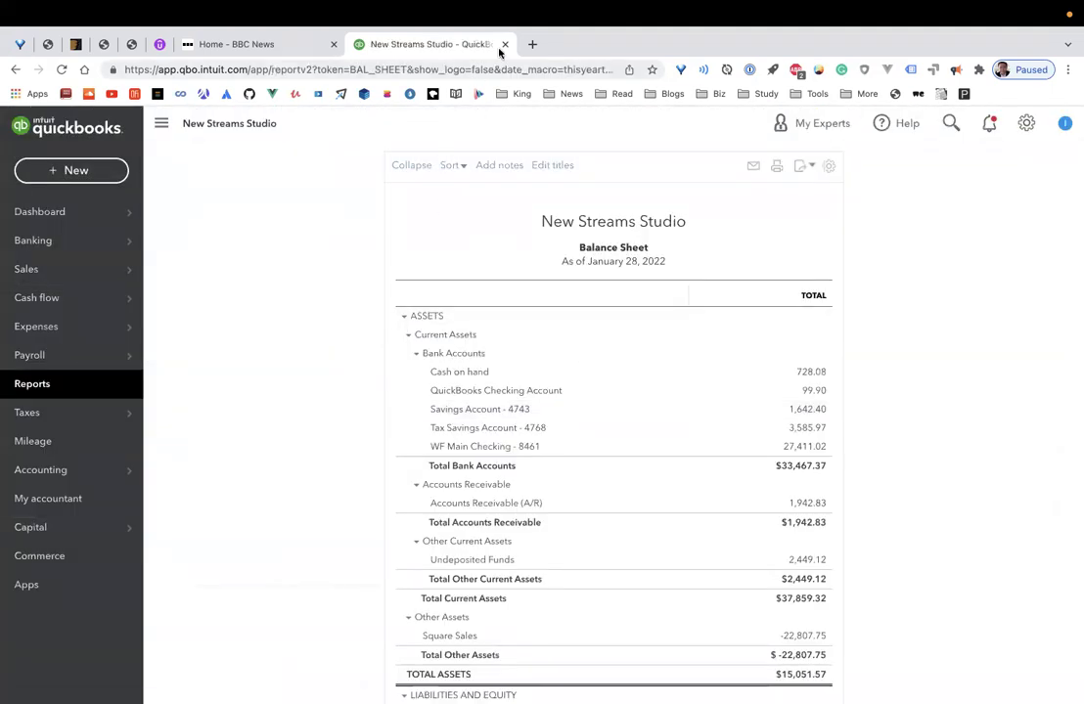
left_click(505, 44)
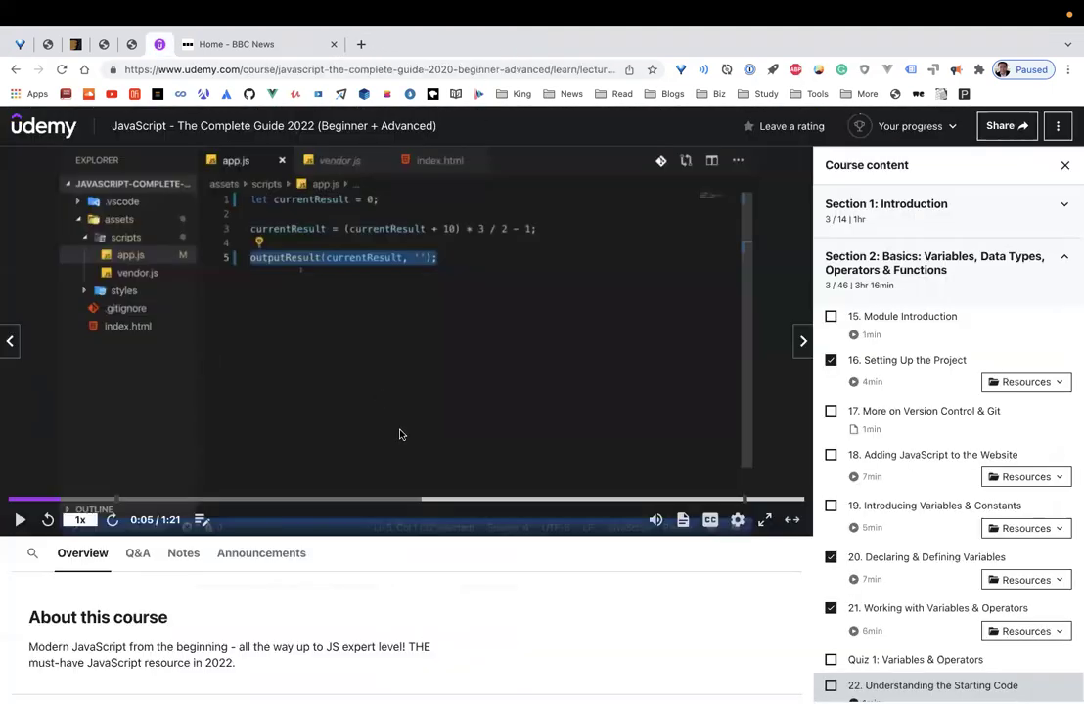
key("super+Tab")
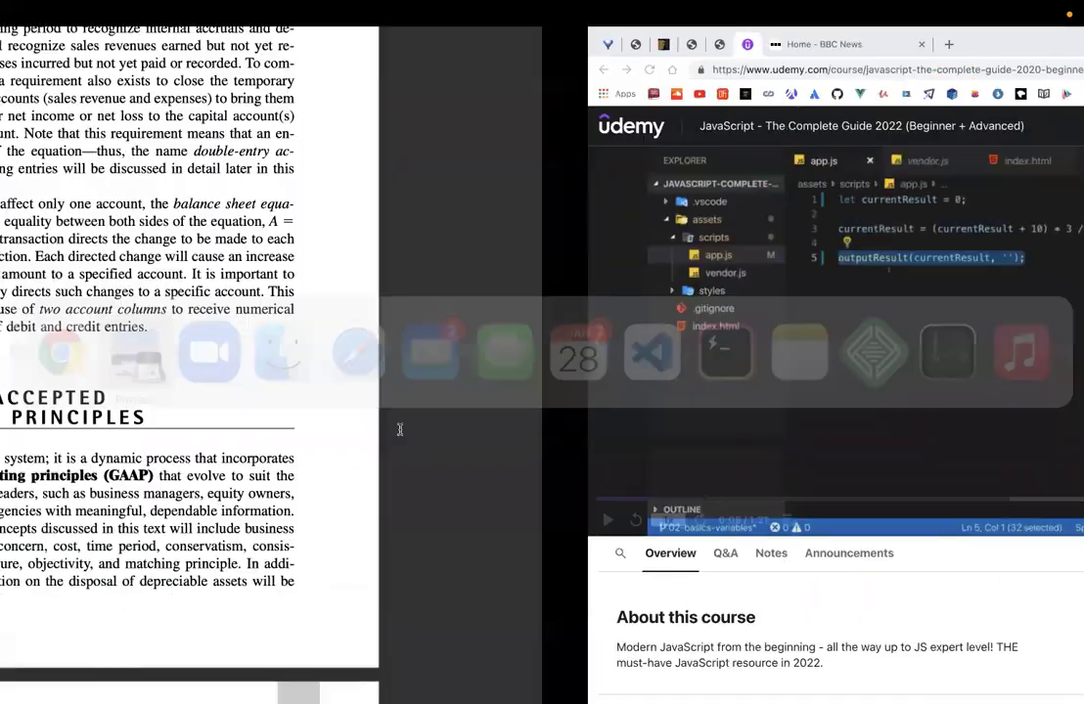